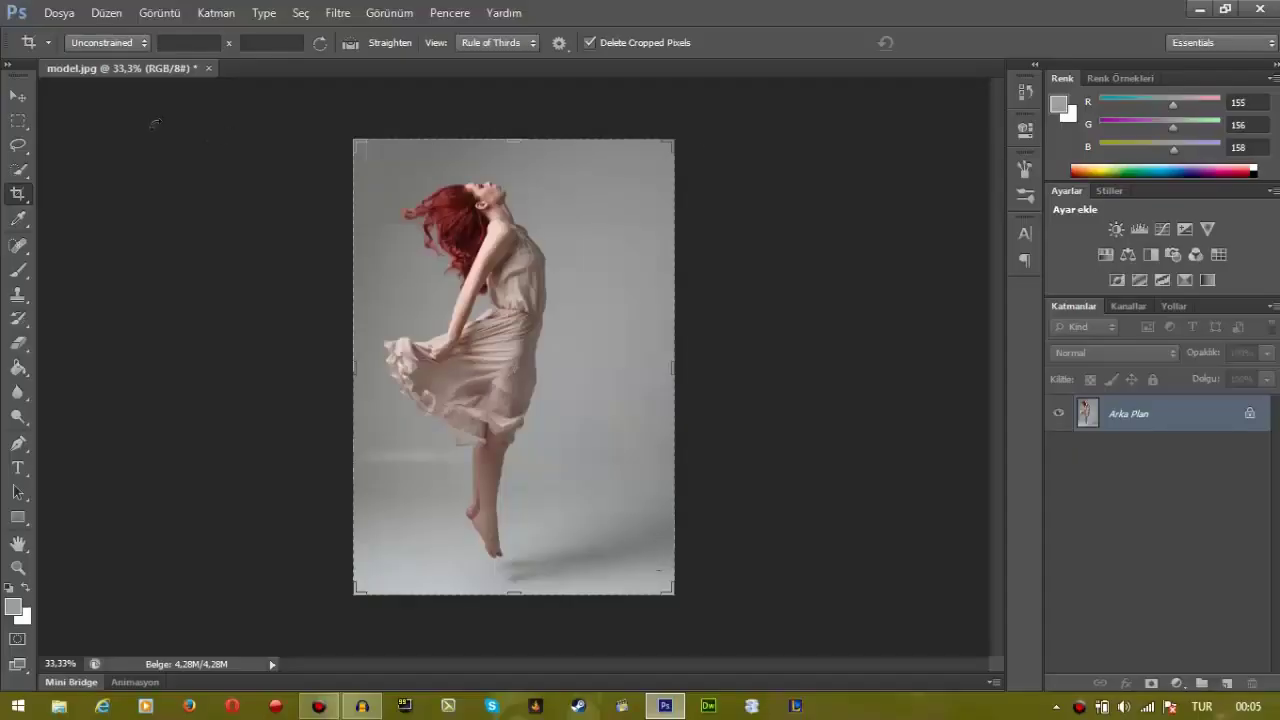
Step: Leave the Crop tool for the Move tool and zoom in on the dancer photo
left_click(20, 100)
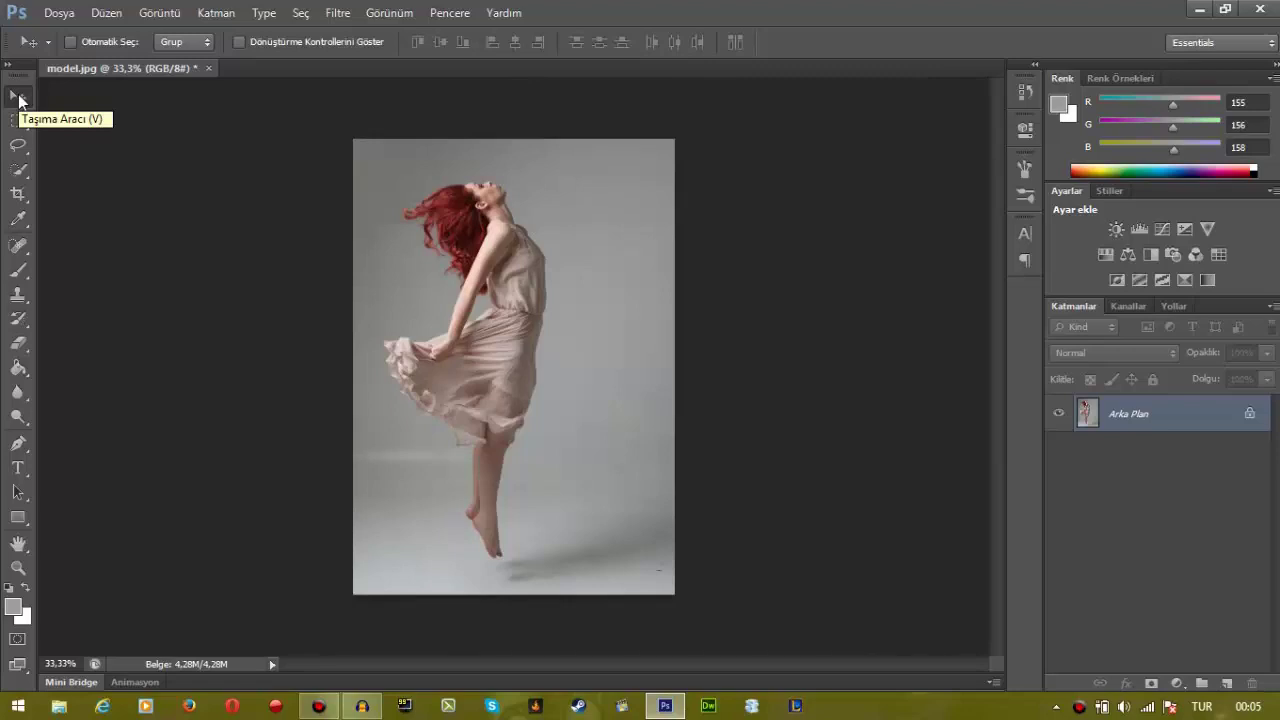
scroll(446, 253, "up", 2, "alt")
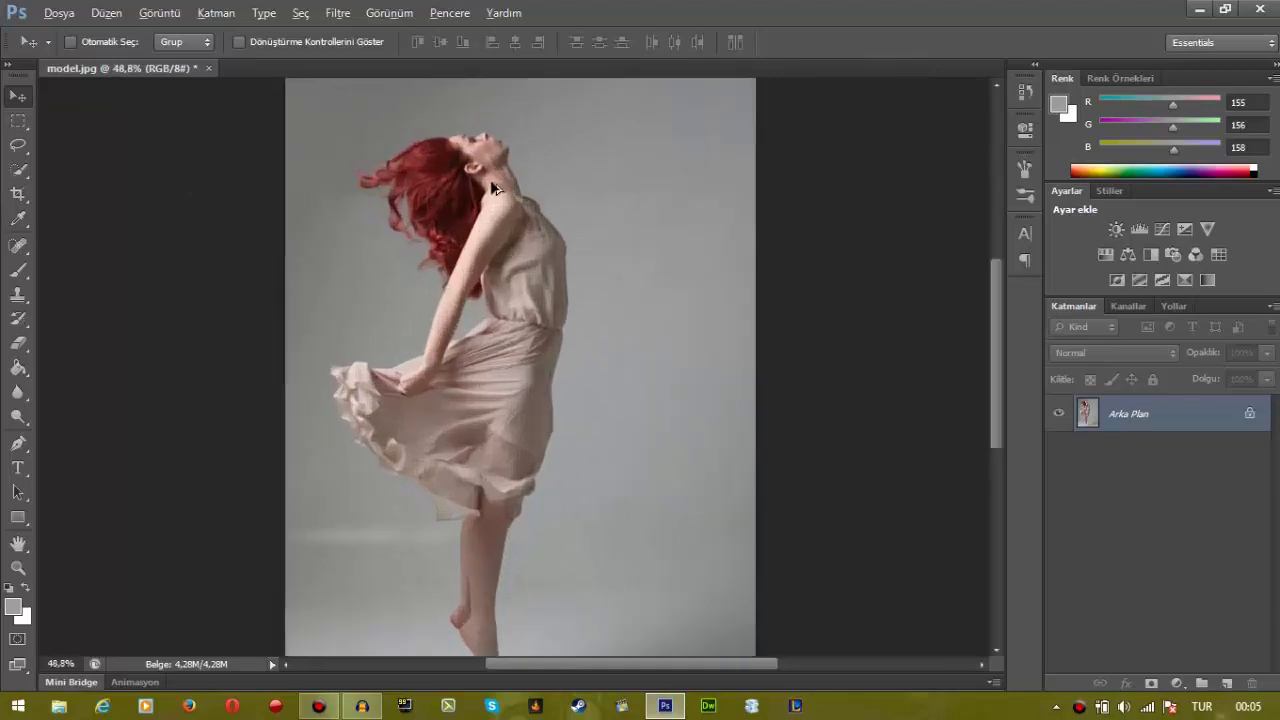
scroll(446, 253, "up", 2, "alt")
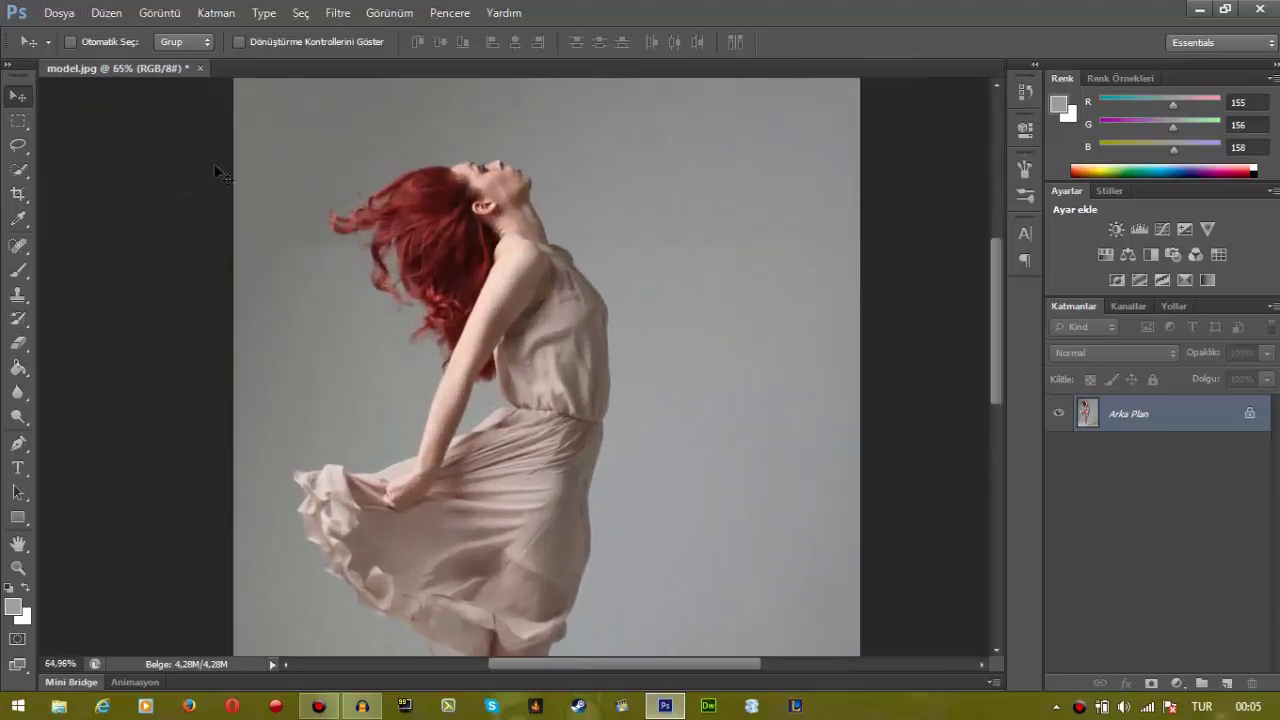
Step: Quick-select the dancer's hair, head, arm, torso, dress hem and legs, panning as needed
left_click(9, 179)
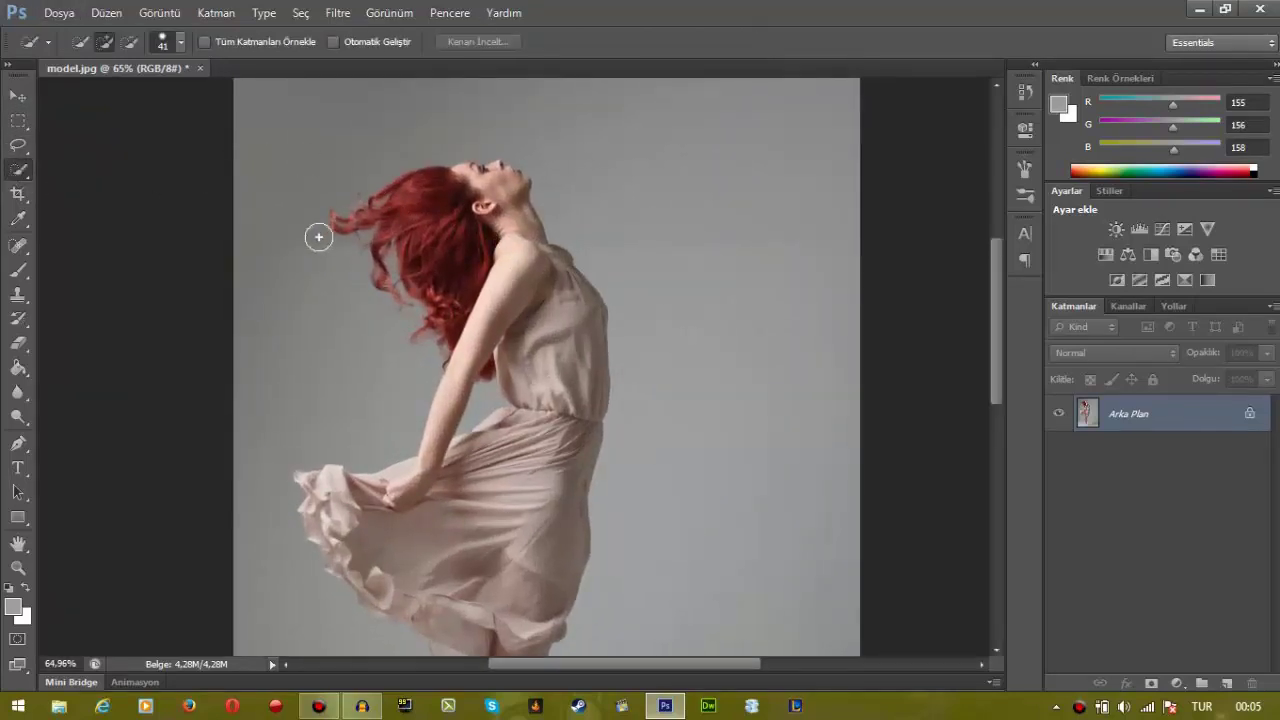
mouse_move(485, 236)
left_mouse_down()
mouse_move(500, 205)
mouse_move(488, 197)
left_mouse_up()
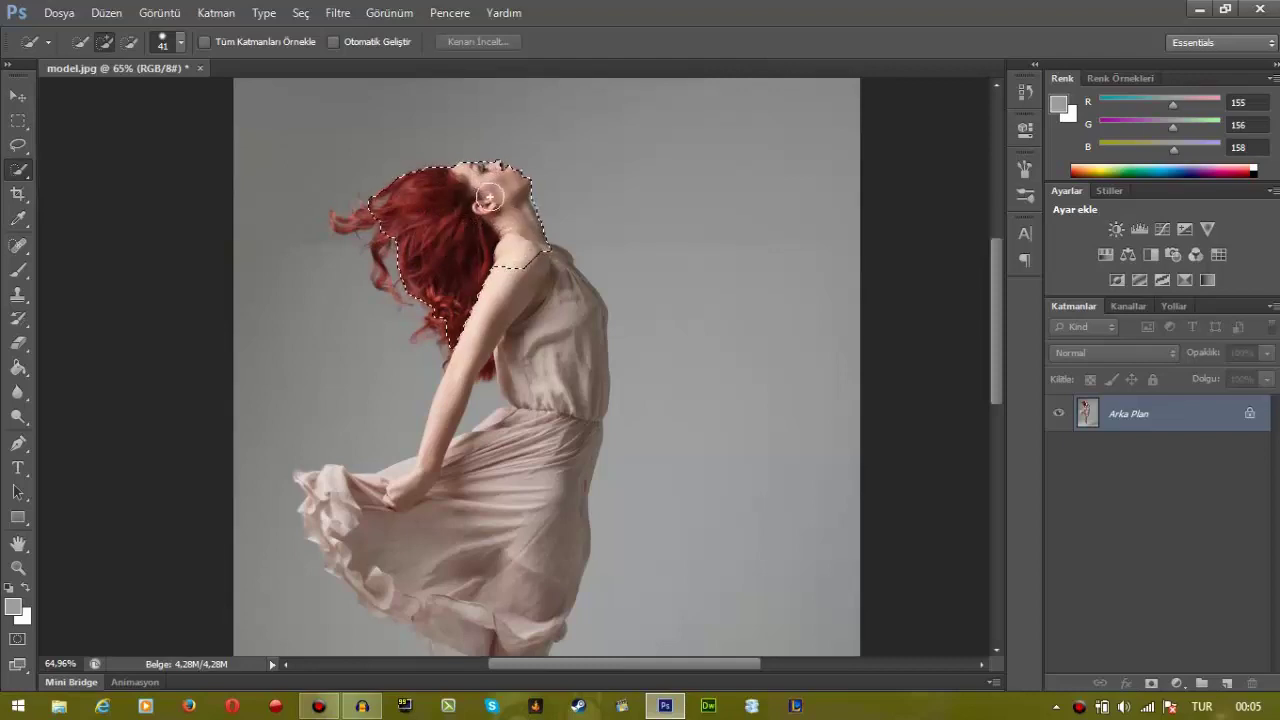
mouse_move(548, 342)
left_mouse_down()
mouse_move(515, 299)
mouse_move(496, 513)
mouse_move(421, 541)
mouse_move(330, 480)
mouse_move(305, 485)
mouse_move(385, 580)
mouse_move(470, 605)
mouse_move(535, 553)
mouse_move(503, 330)
left_mouse_up()
left_click_drag(451, 420, 420, 429)
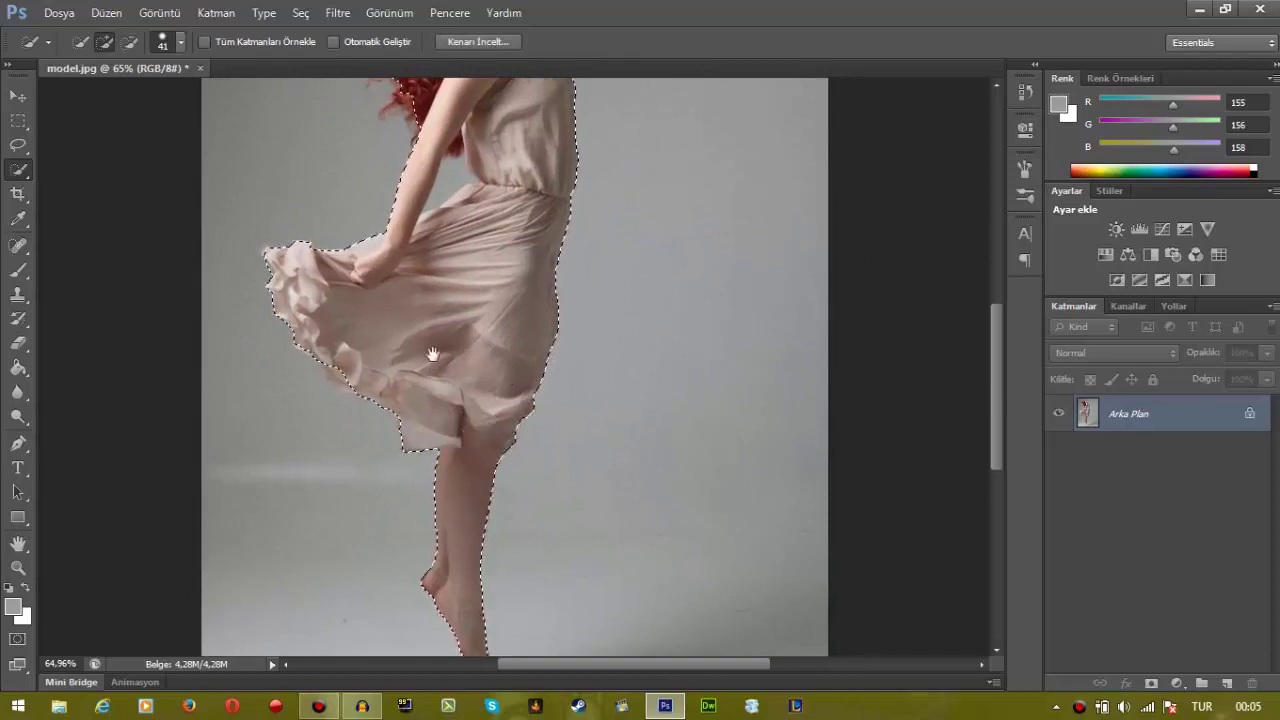
left_click_drag(445, 324, 491, 384)
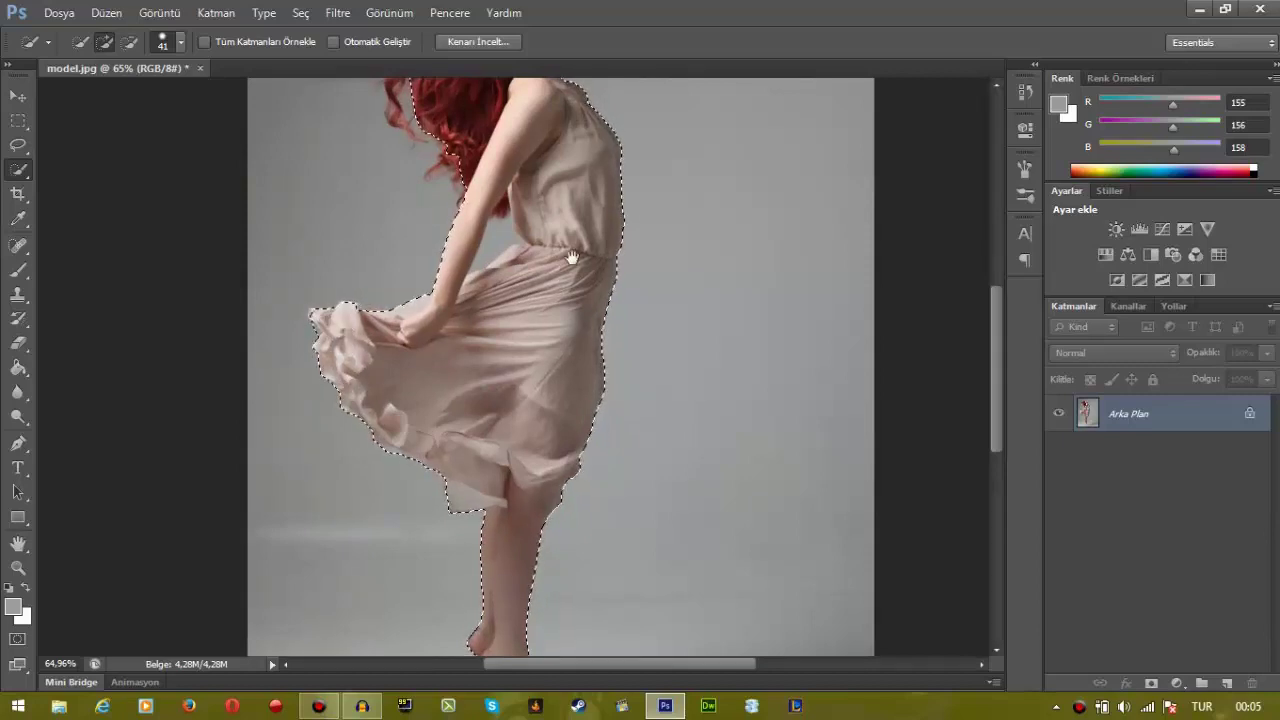
left_click_drag(564, 239, 528, 376)
left_click(449, 257)
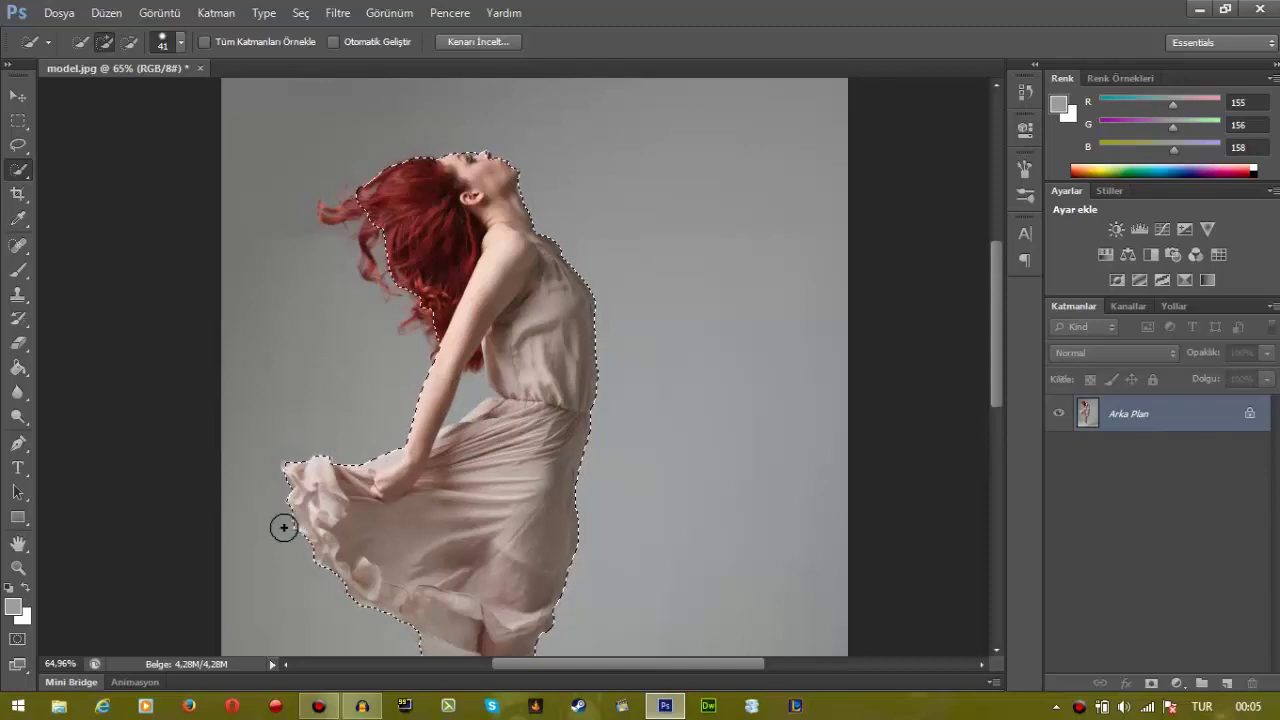
scroll(283, 527, "up", 1)
scroll(266, 480, "up", 2)
scroll(269, 451, "up", 2)
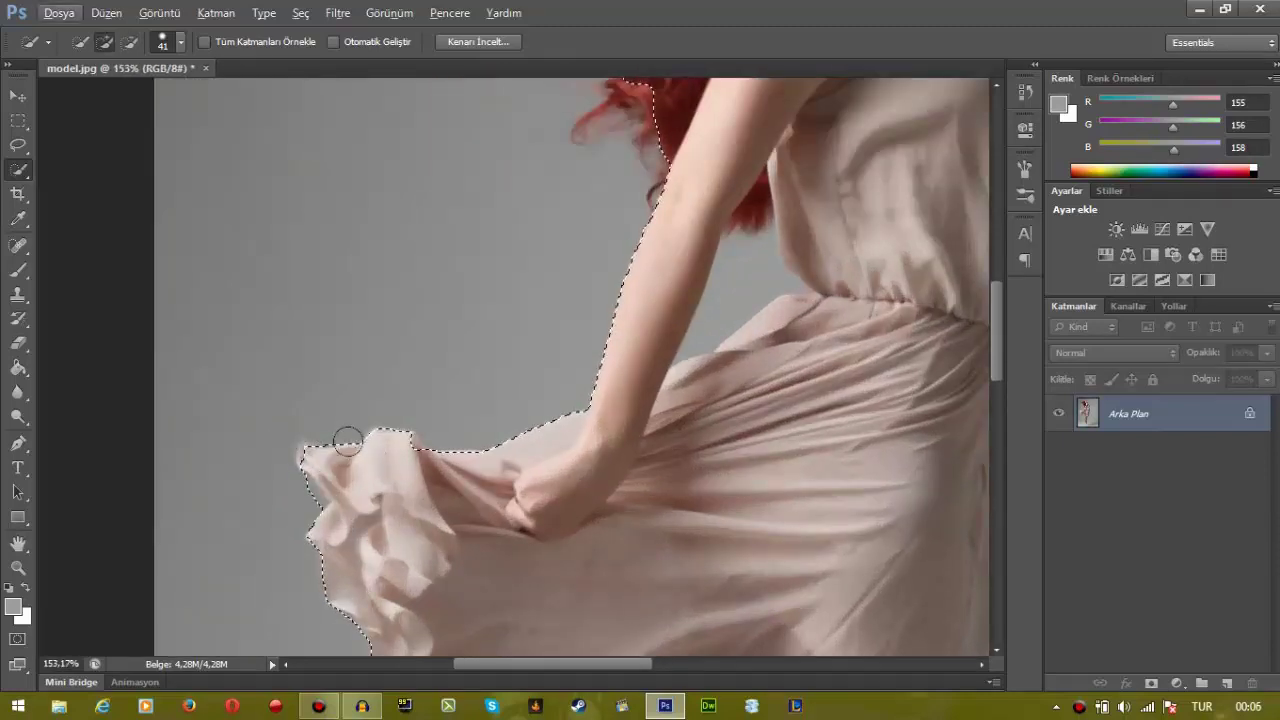
Step: Set the selection brush to 4 px and trim background off the cloth's left tip
right_click(390, 477)
left_click(169, 45)
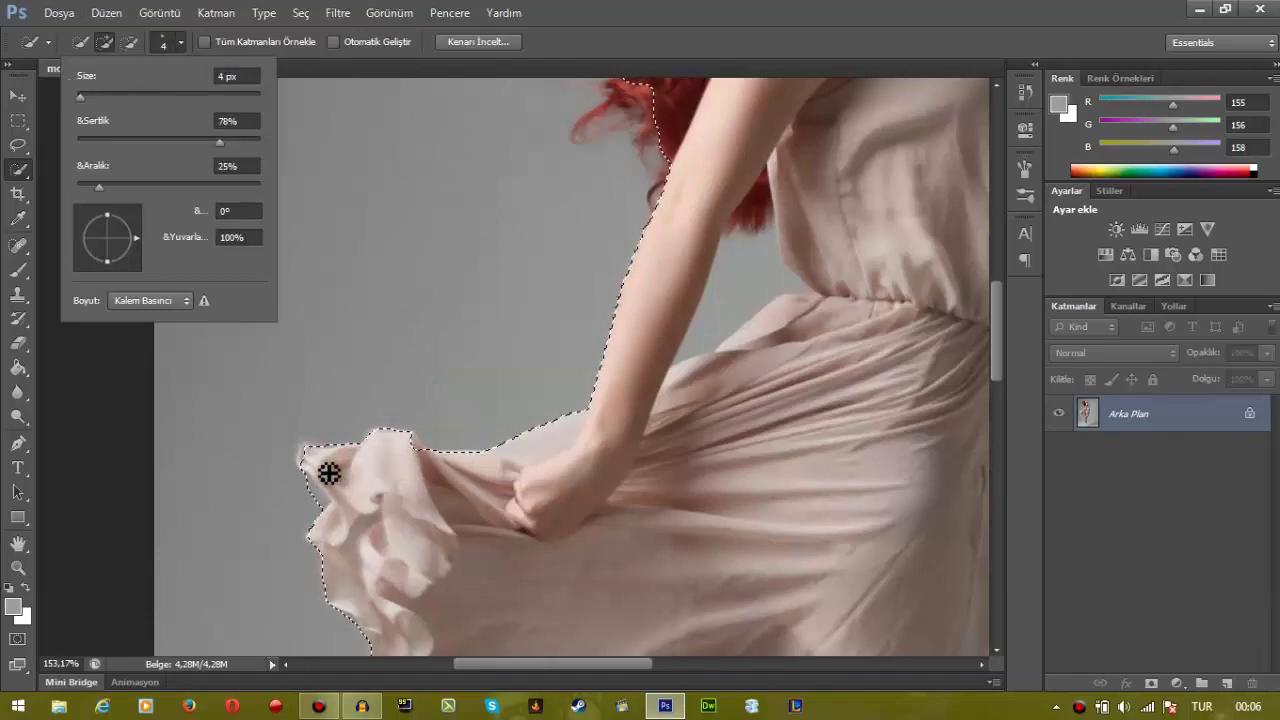
key("Return")
mouse_move(314, 462)
left_mouse_down()
mouse_move(319, 511)
mouse_move(330, 510)
mouse_move(318, 498)
left_mouse_up()
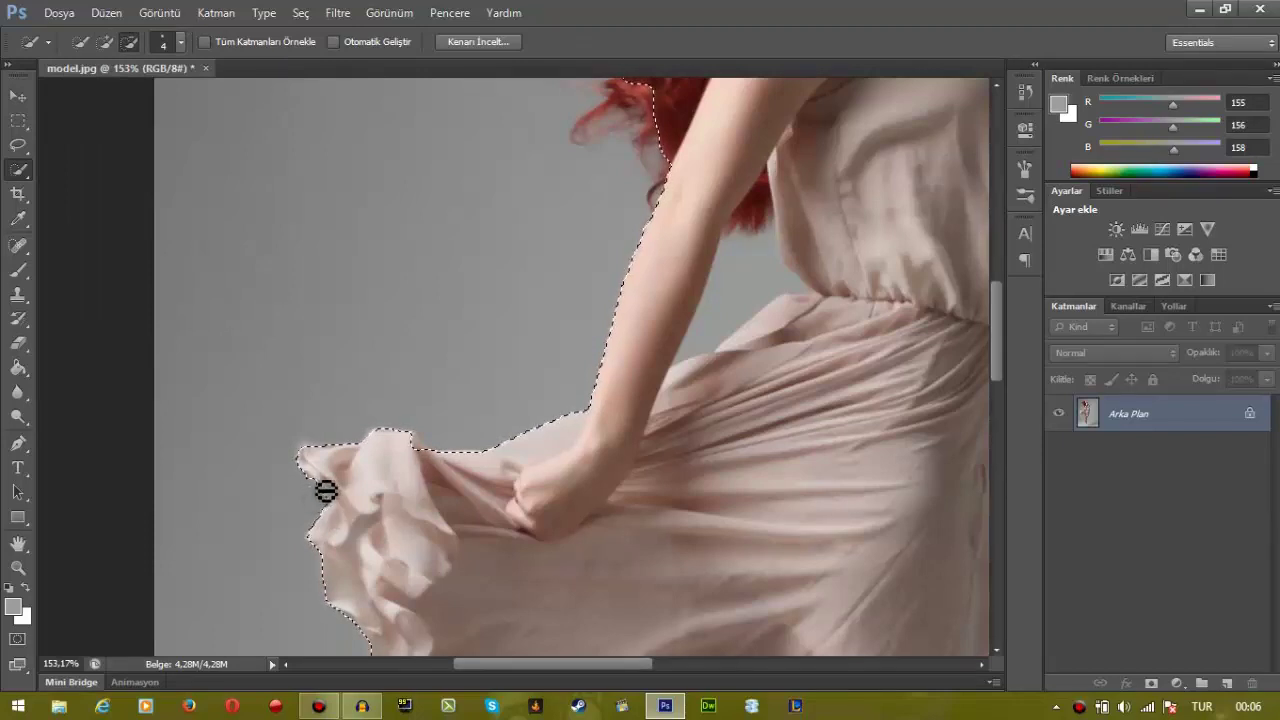
key("alt")
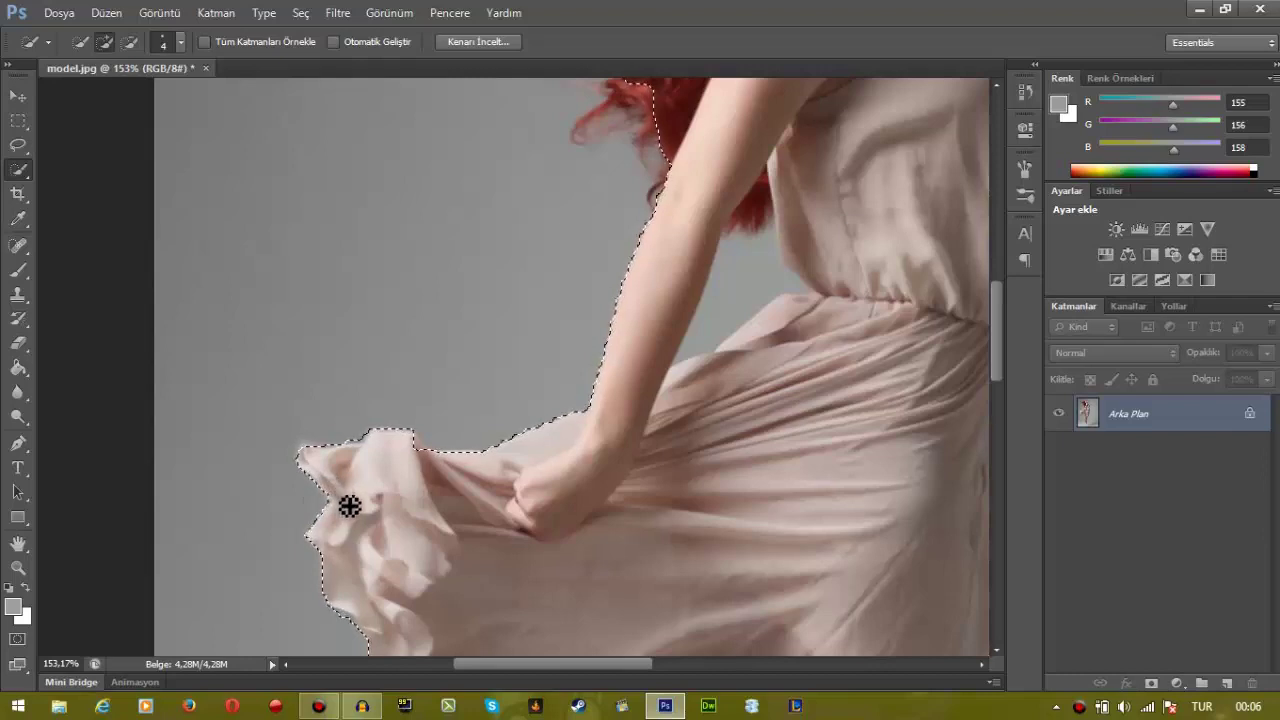
Step: Add the lower-left cloth edge, lower dress and leg to the selection
left_click_drag(419, 512, 414, 337)
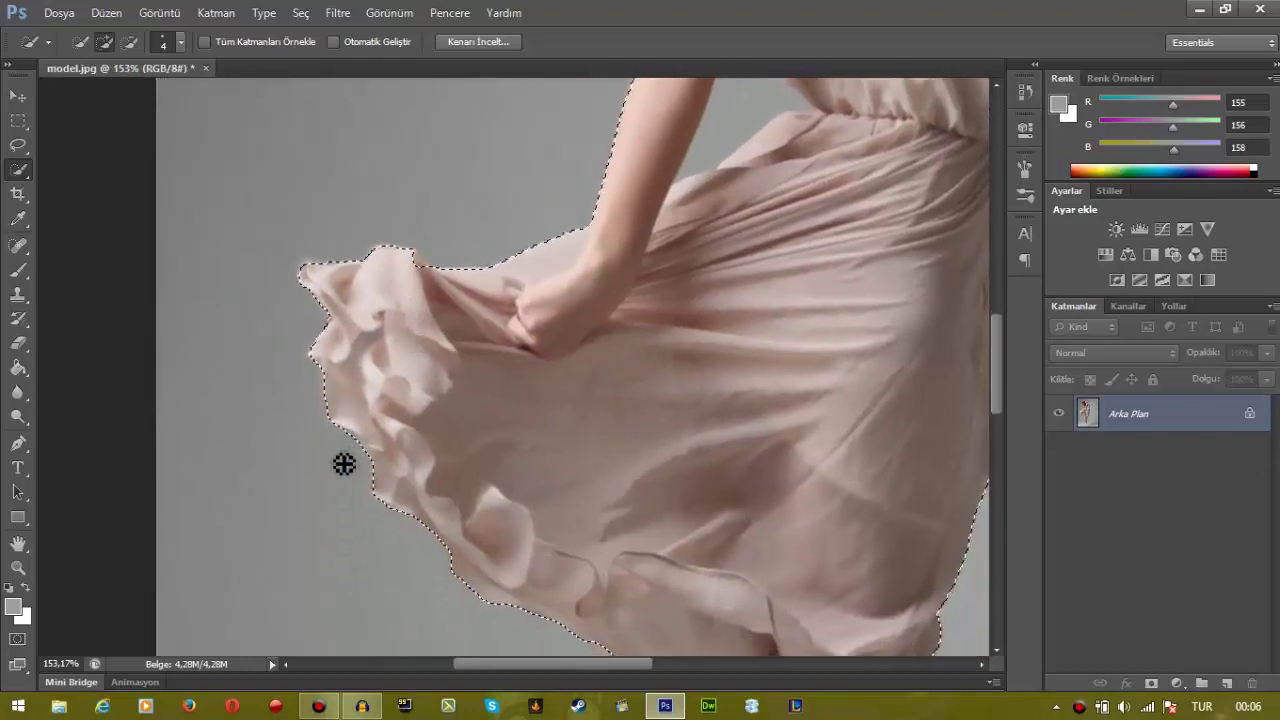
key("alt")
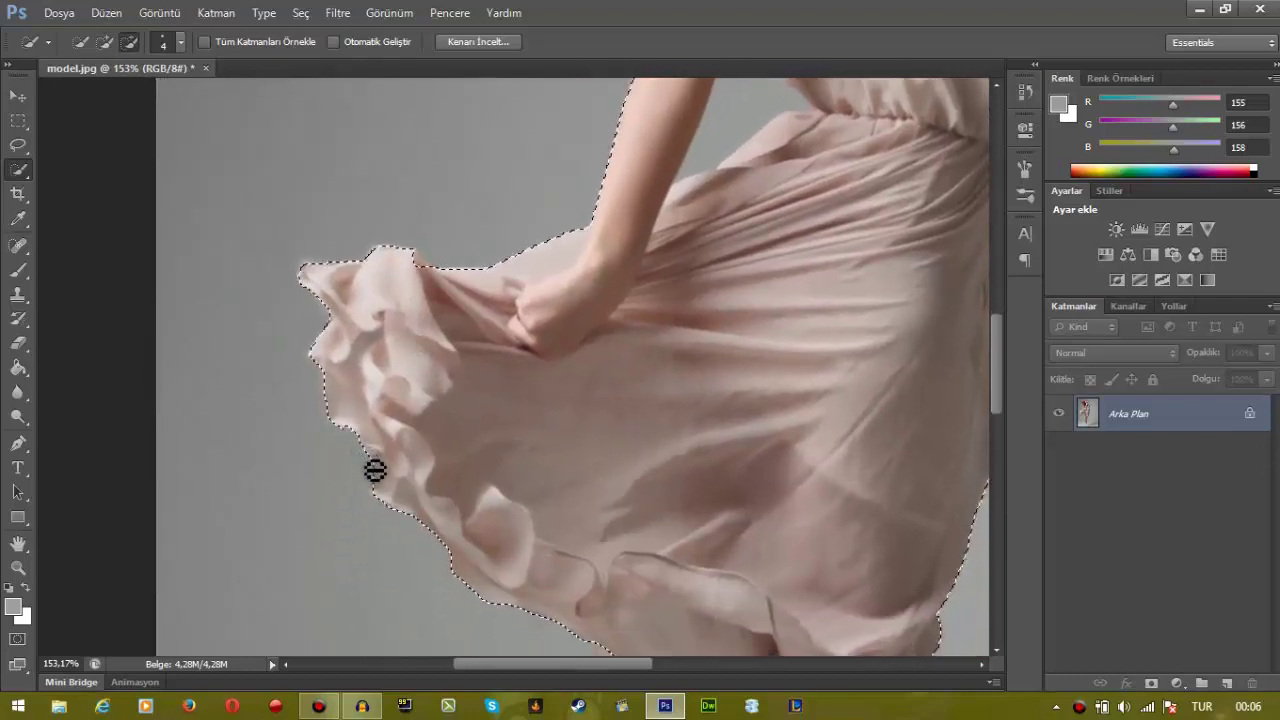
key("alt")
left_click_drag(360, 438, 386, 457)
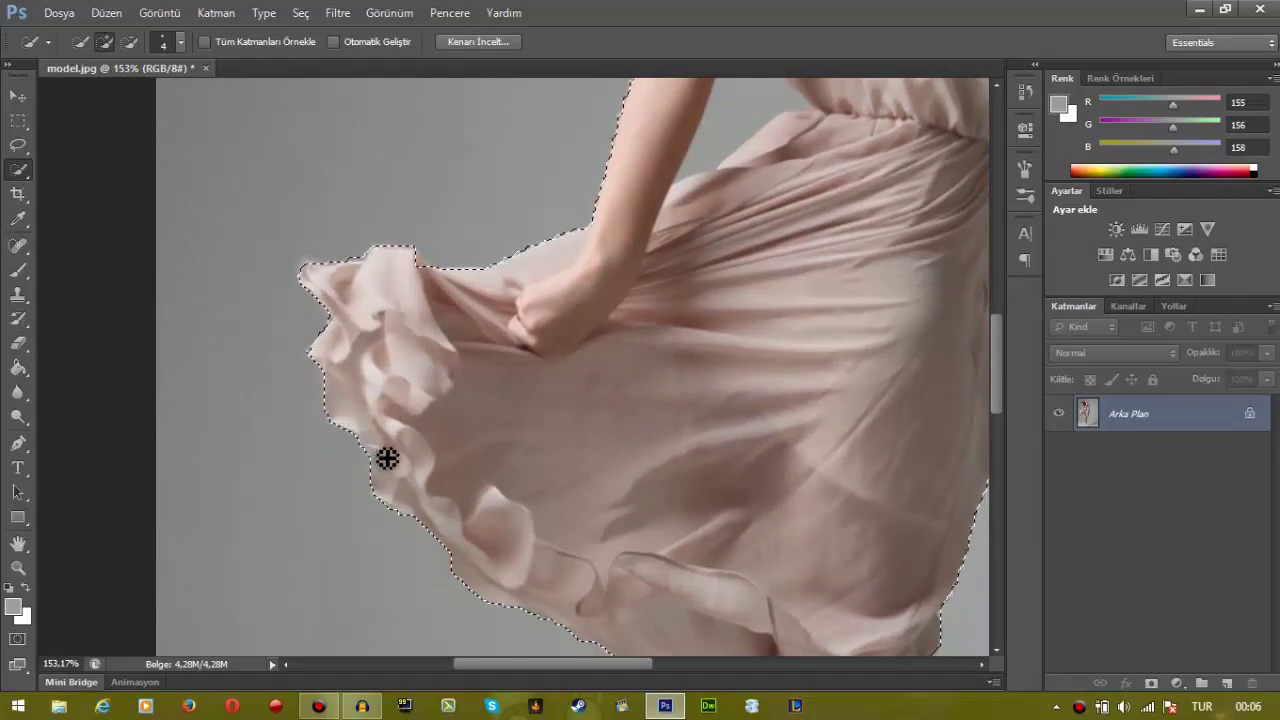
mouse_move(657, 555)
left_mouse_down()
mouse_move(423, 271)
mouse_move(494, 306)
left_mouse_up()
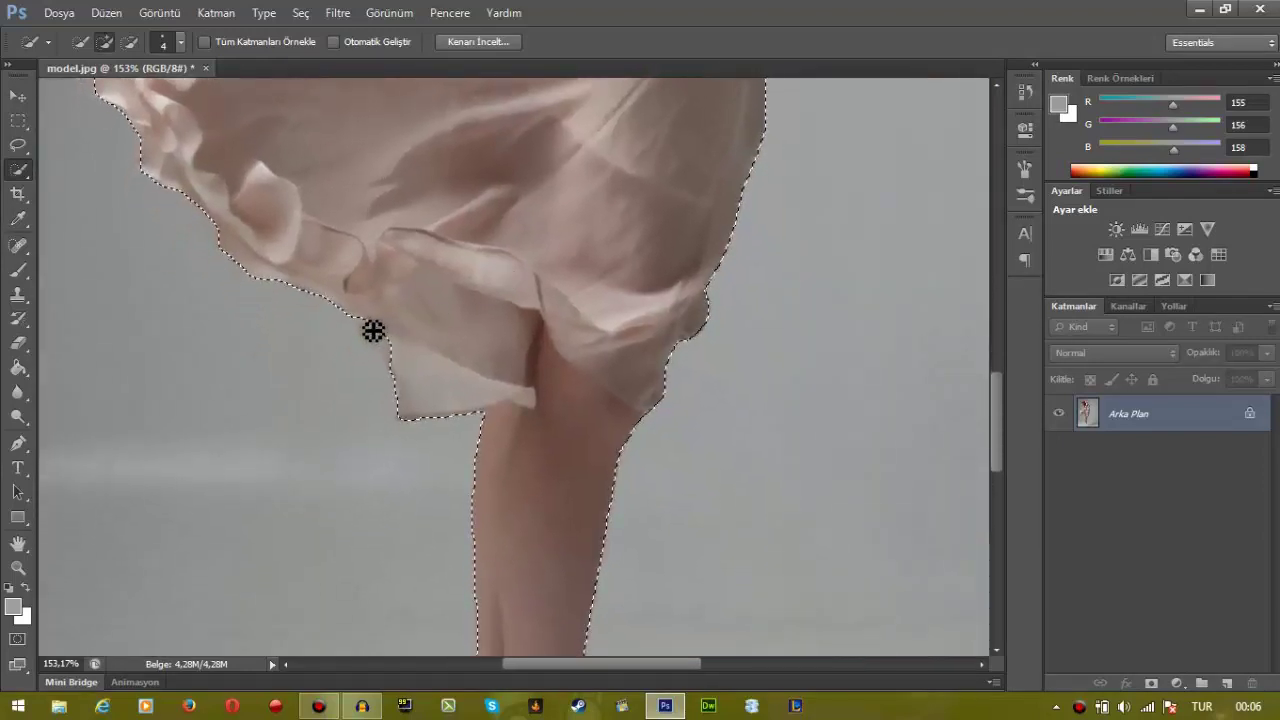
left_click_drag(388, 333, 369, 346)
Step: Switch to subtracting and zoom out to view the lower leg and foot
key("alt")
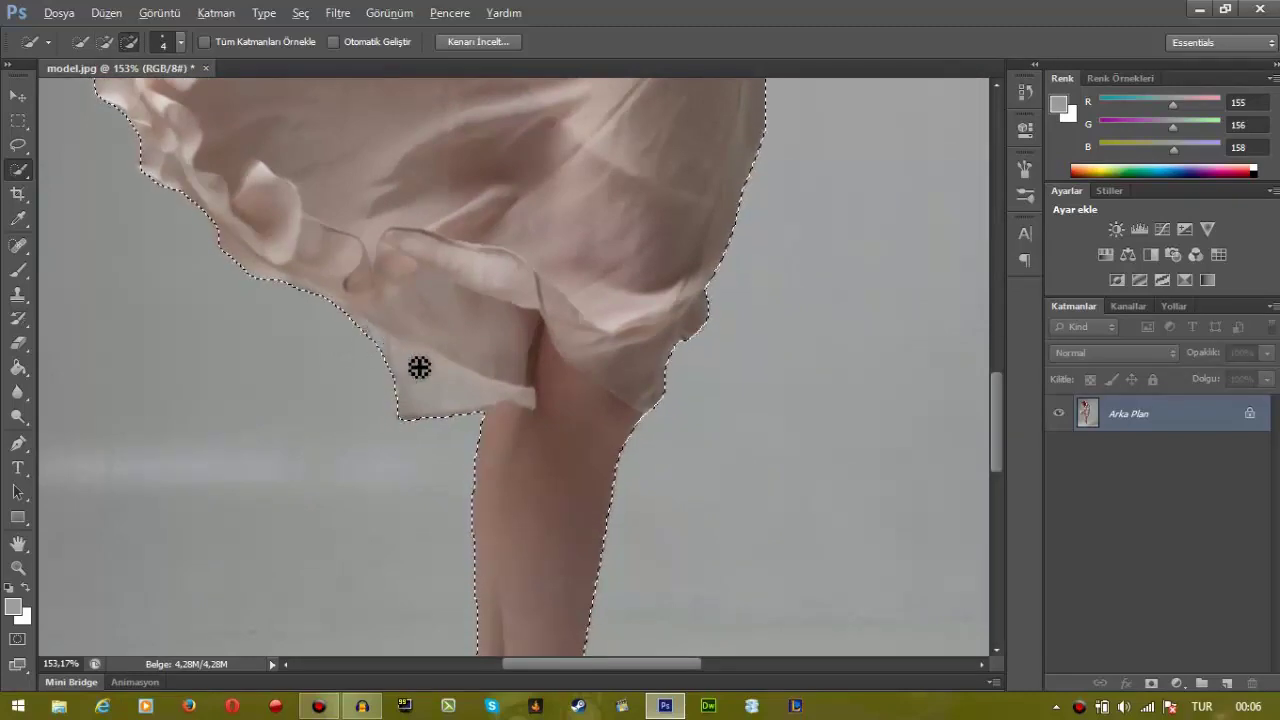
left_click_drag(571, 434, 480, 306)
scroll(520, 330, "down", 2)
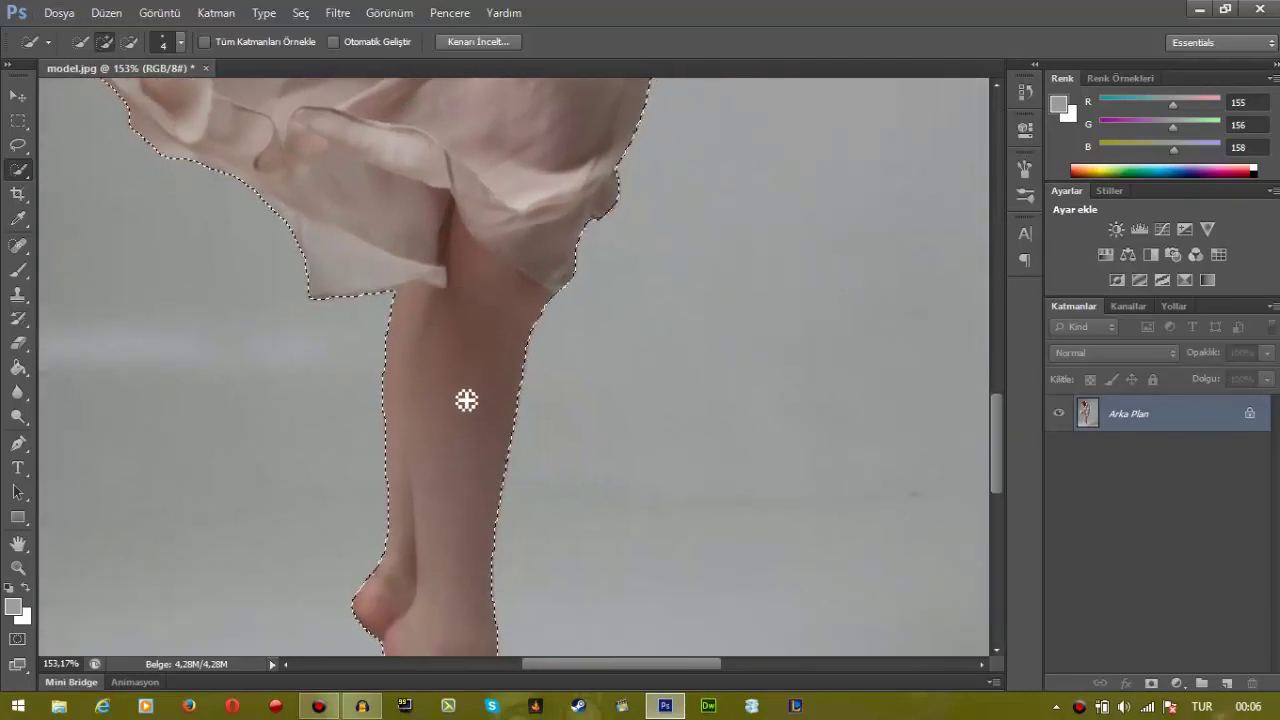
scroll(495, 380, "down", 2)
scroll(570, 375, "down", 2)
scroll(611, 391, "up", 1)
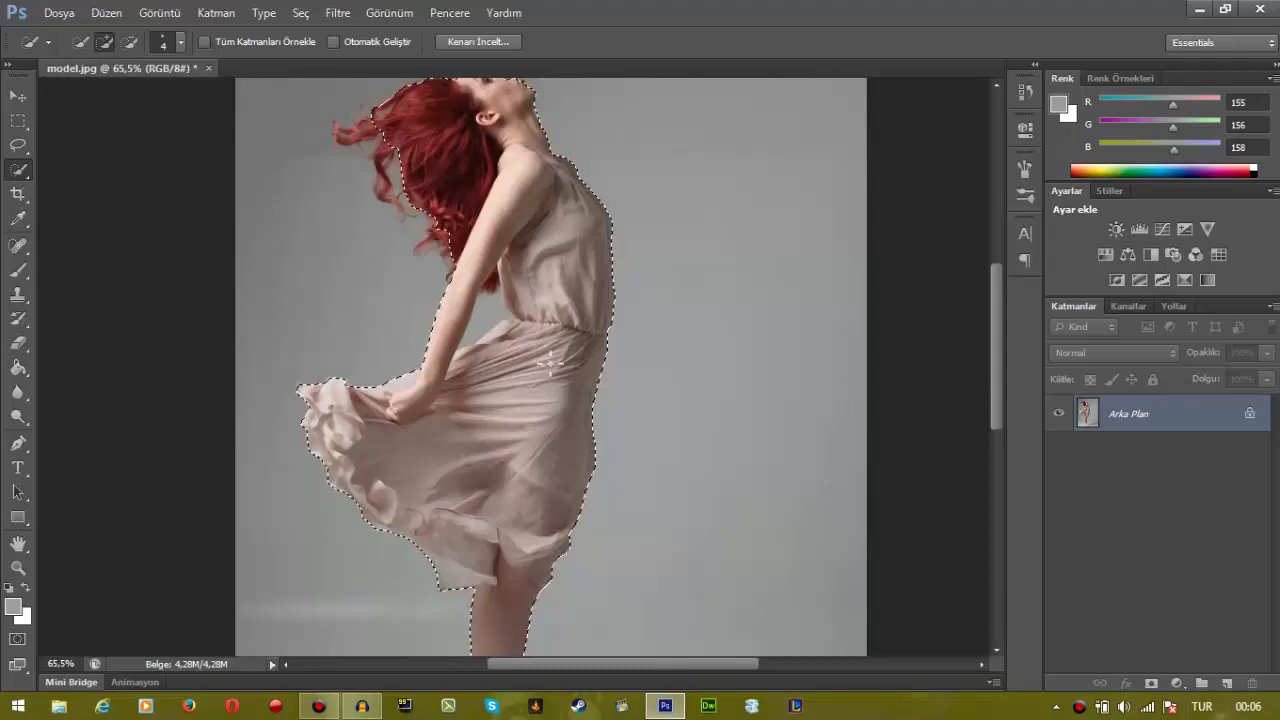
scroll(552, 365, "down", 2)
scroll(552, 365, "down", 1)
Step: Zoom to 72%, set a 10 px brush and subtract the arm–torso gap from the selection
left_click(469, 41)
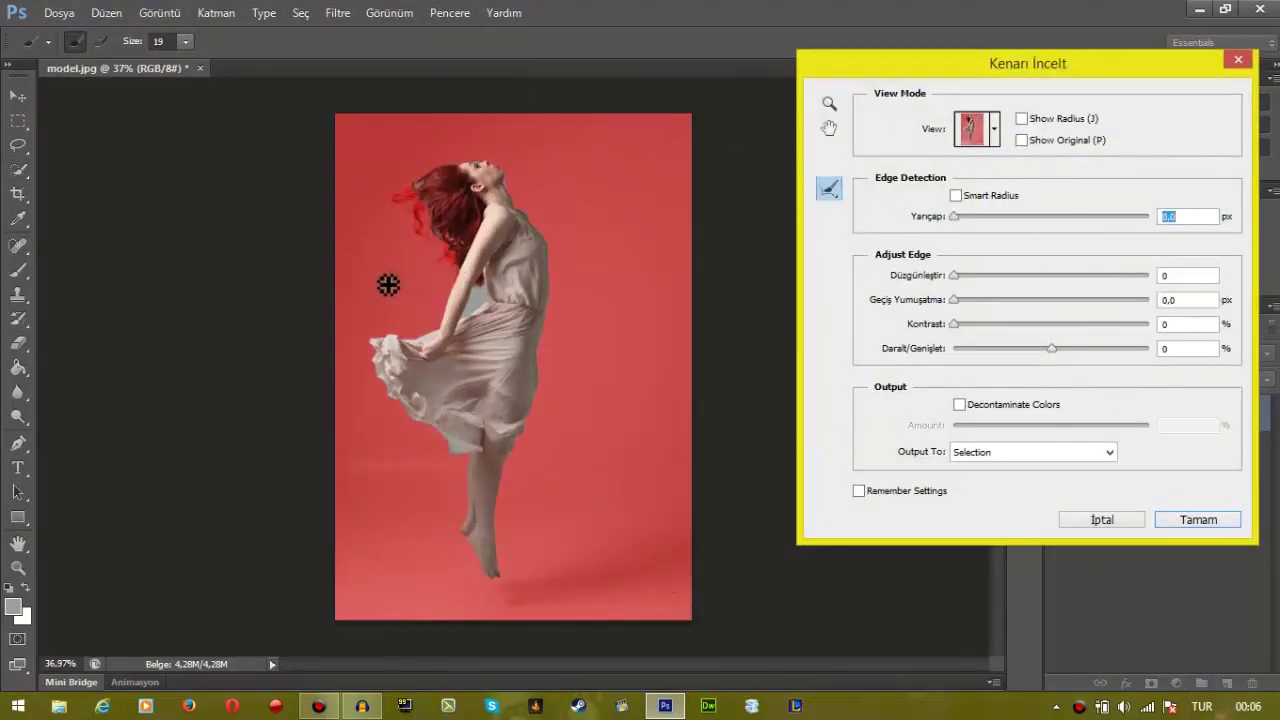
key("super")
key("super")
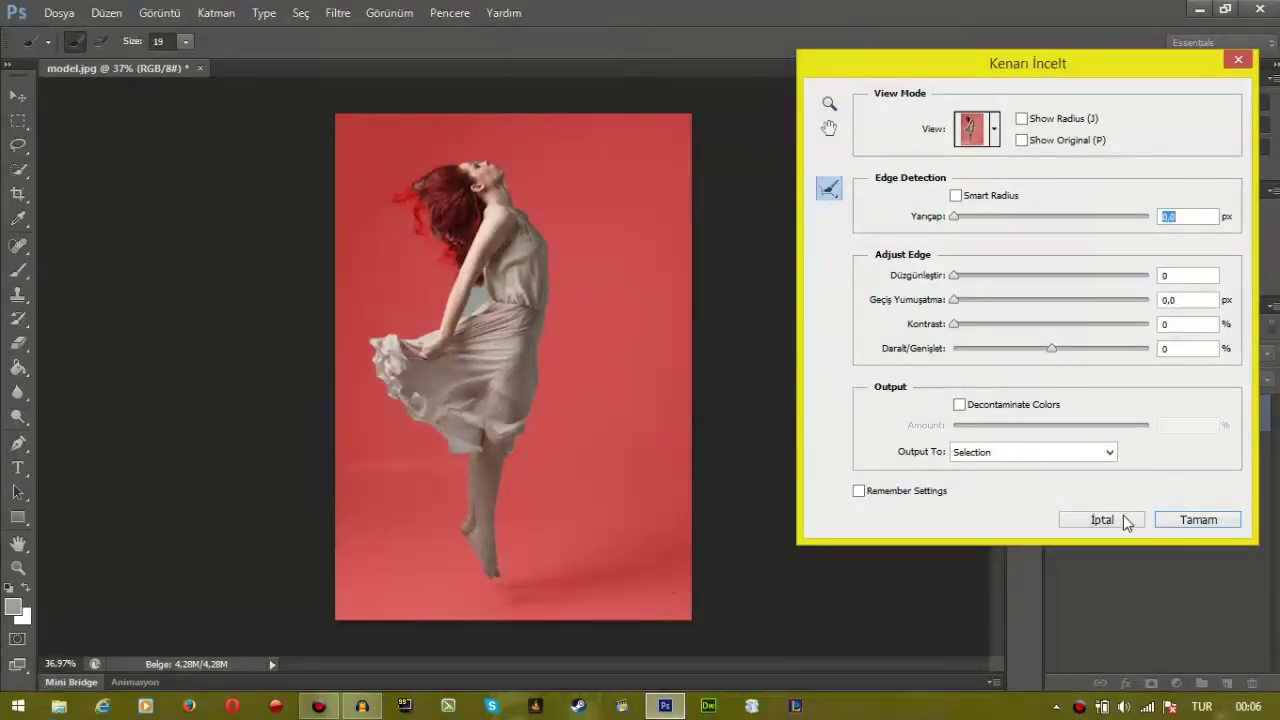
left_click(1196, 520)
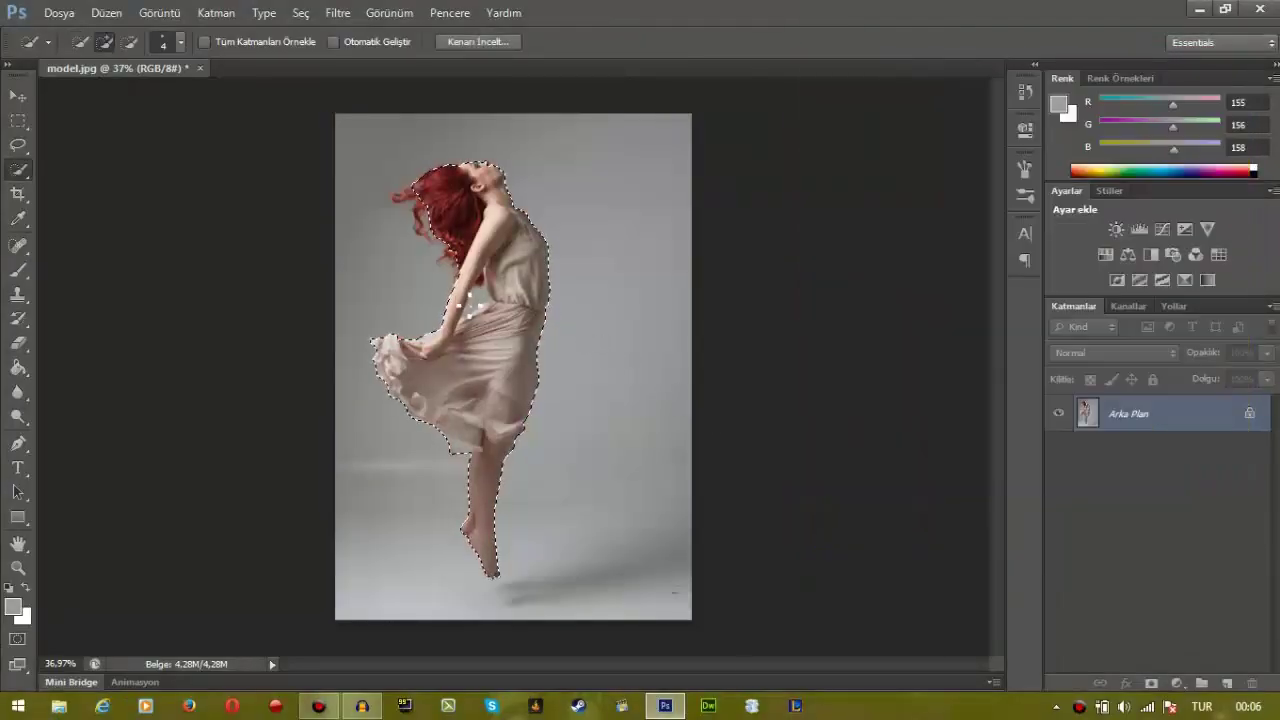
scroll(468, 305, "up", 1)
scroll(462, 310, "up", 2)
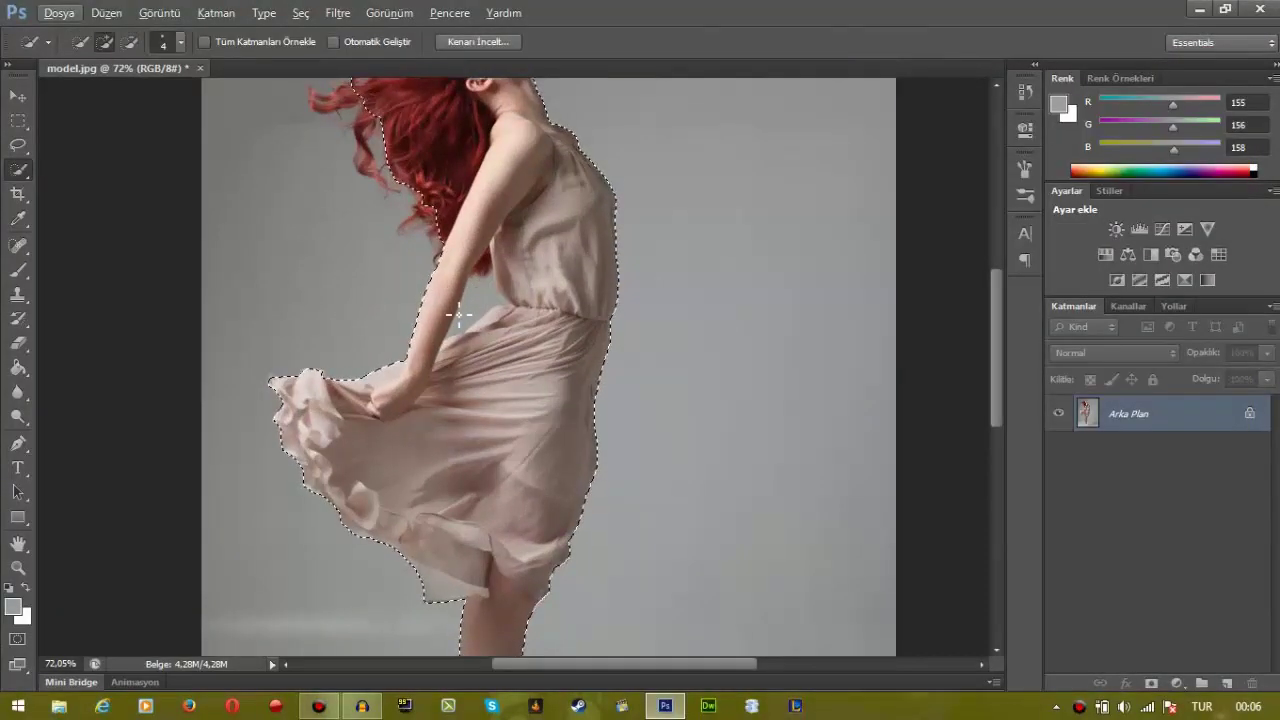
left_click(167, 40)
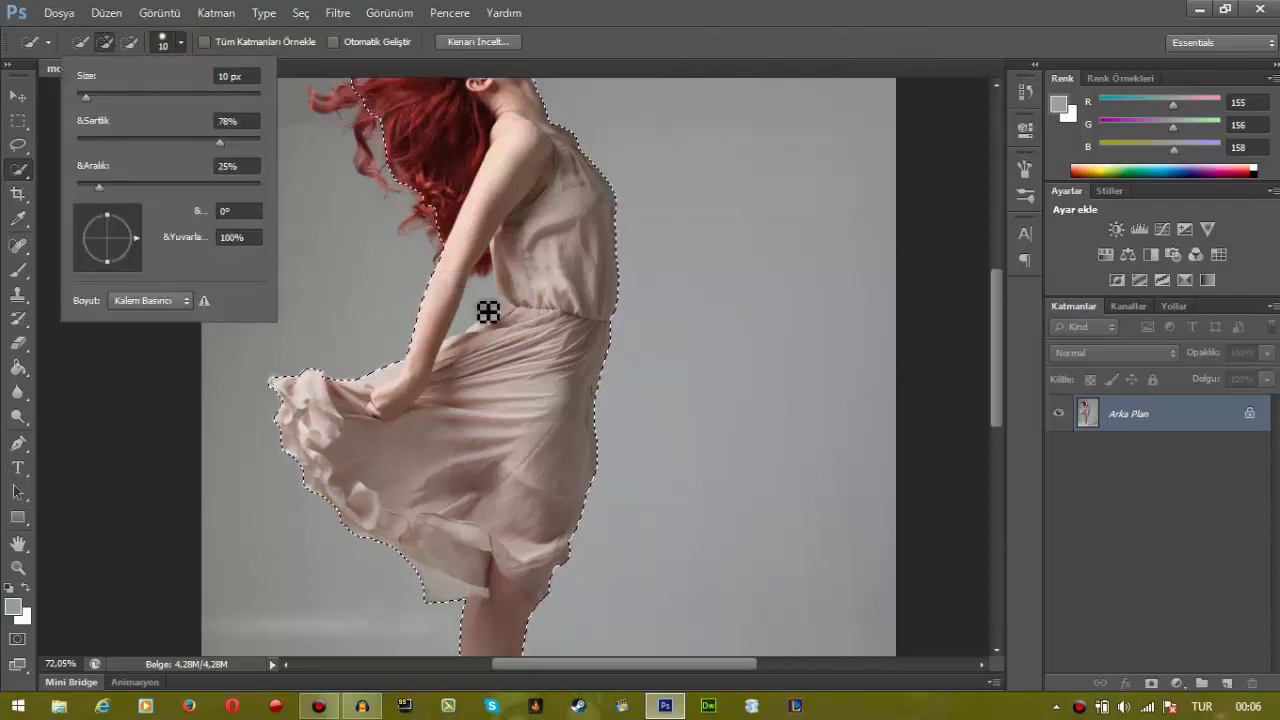
left_click_drag(483, 299, 470, 347)
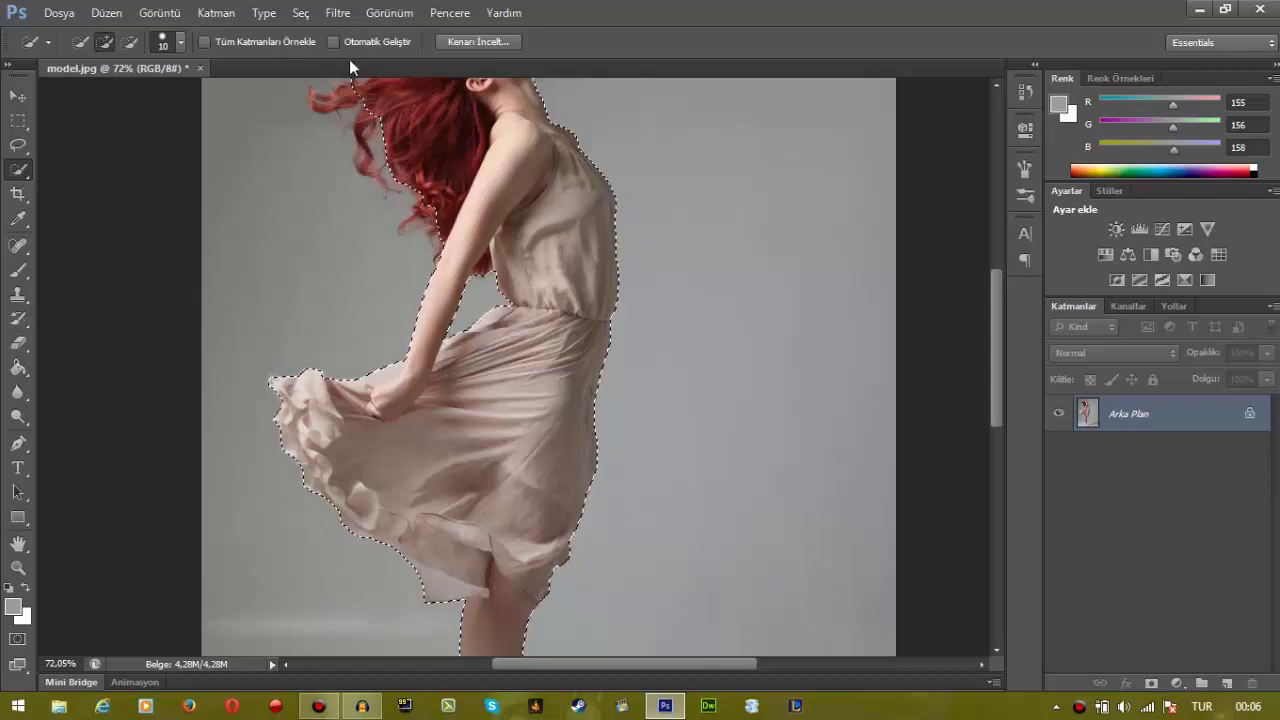
Step: In Refine Edge, paint Refine Radius over the flying hair strands and top of the head
left_click(452, 42)
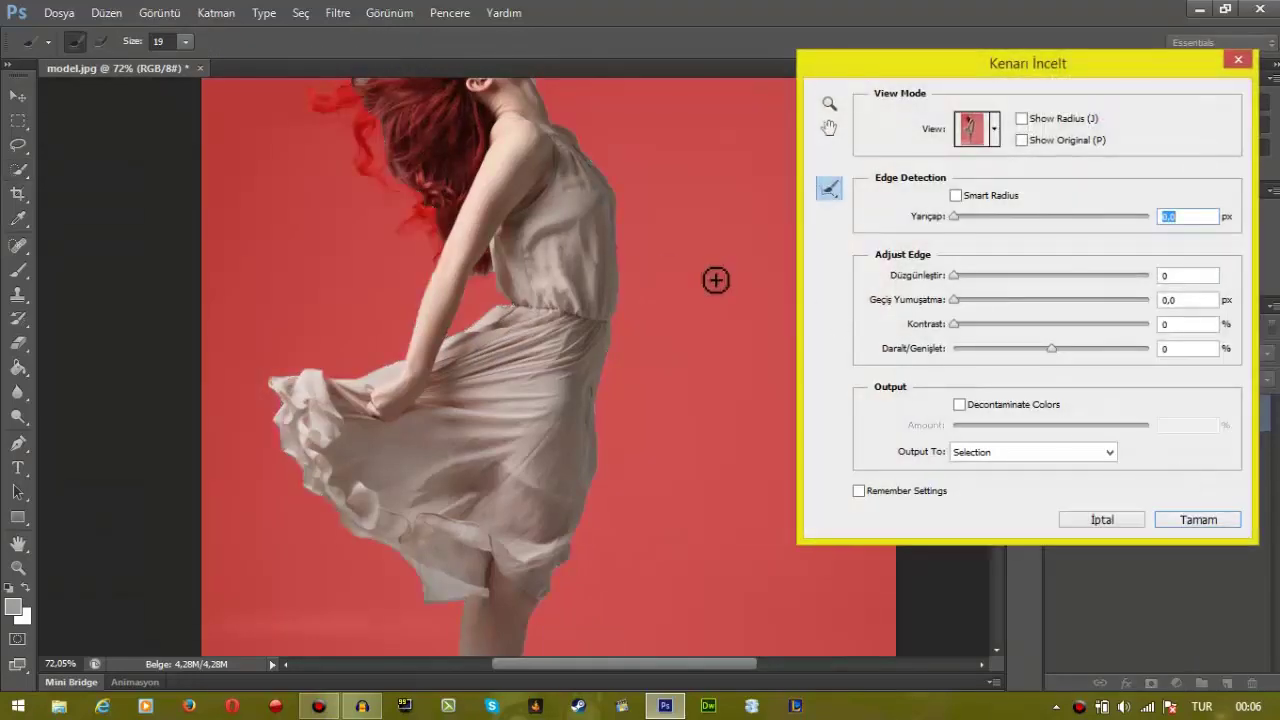
left_click_drag(362, 145, 492, 237)
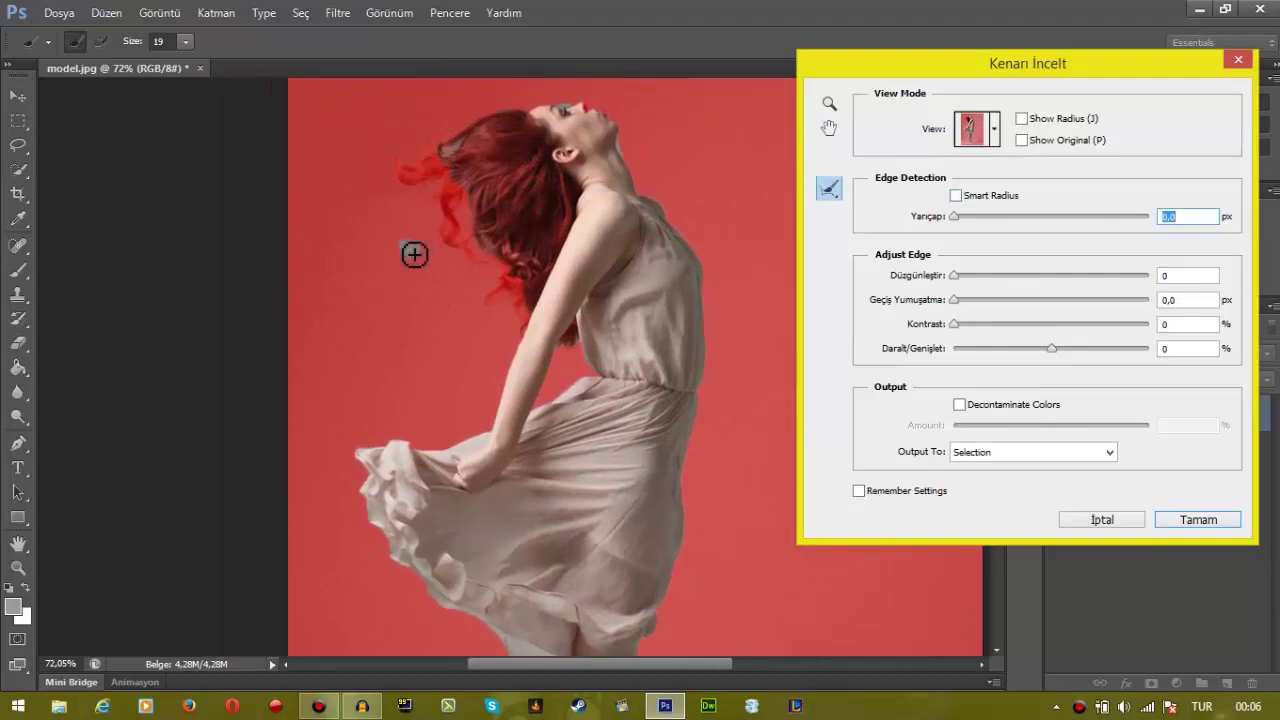
left_click_drag(419, 259, 419, 189)
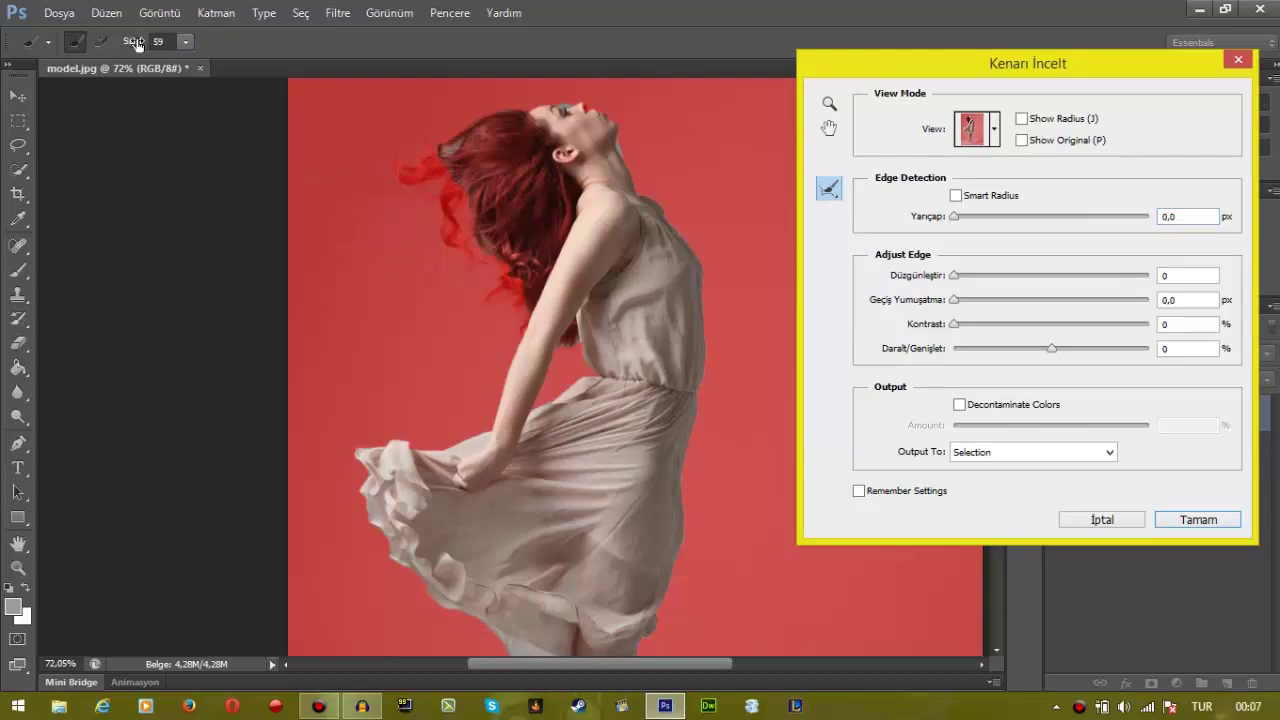
left_click_drag(384, 225, 440, 150)
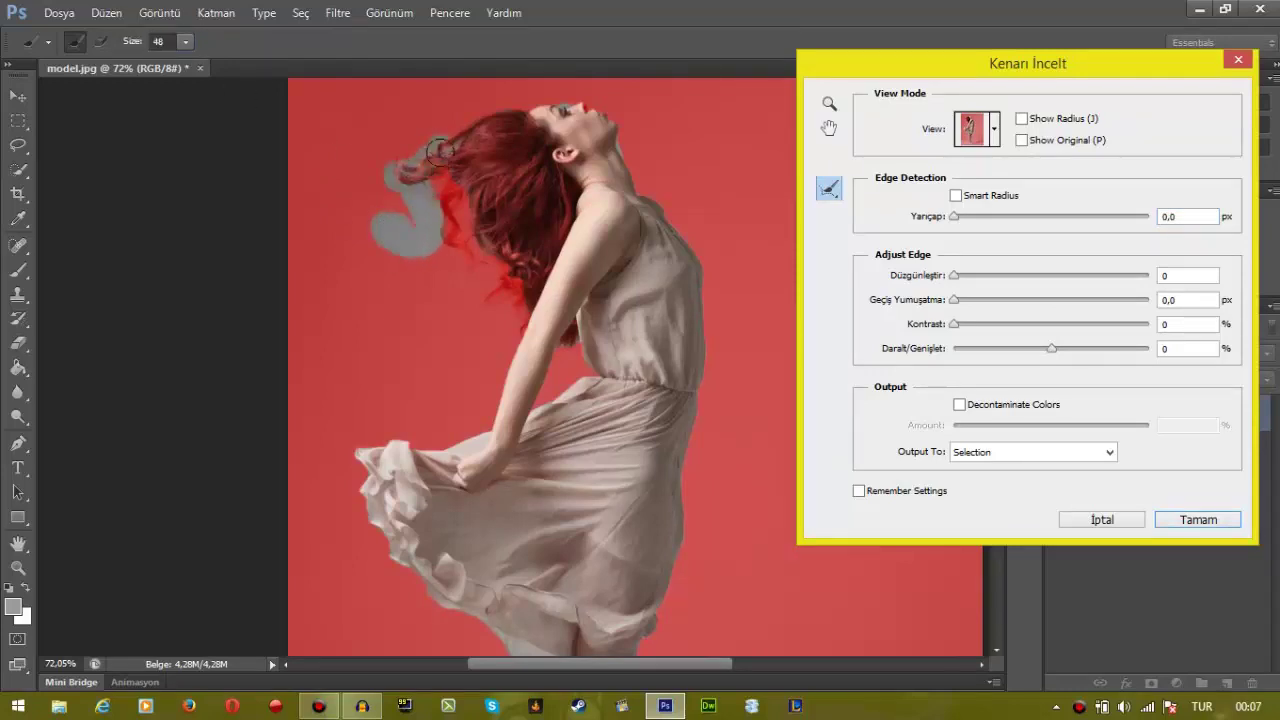
mouse_move(396, 288)
left_mouse_down()
mouse_move(460, 262)
mouse_move(428, 170)
left_mouse_up()
left_click_drag(390, 287, 488, 265)
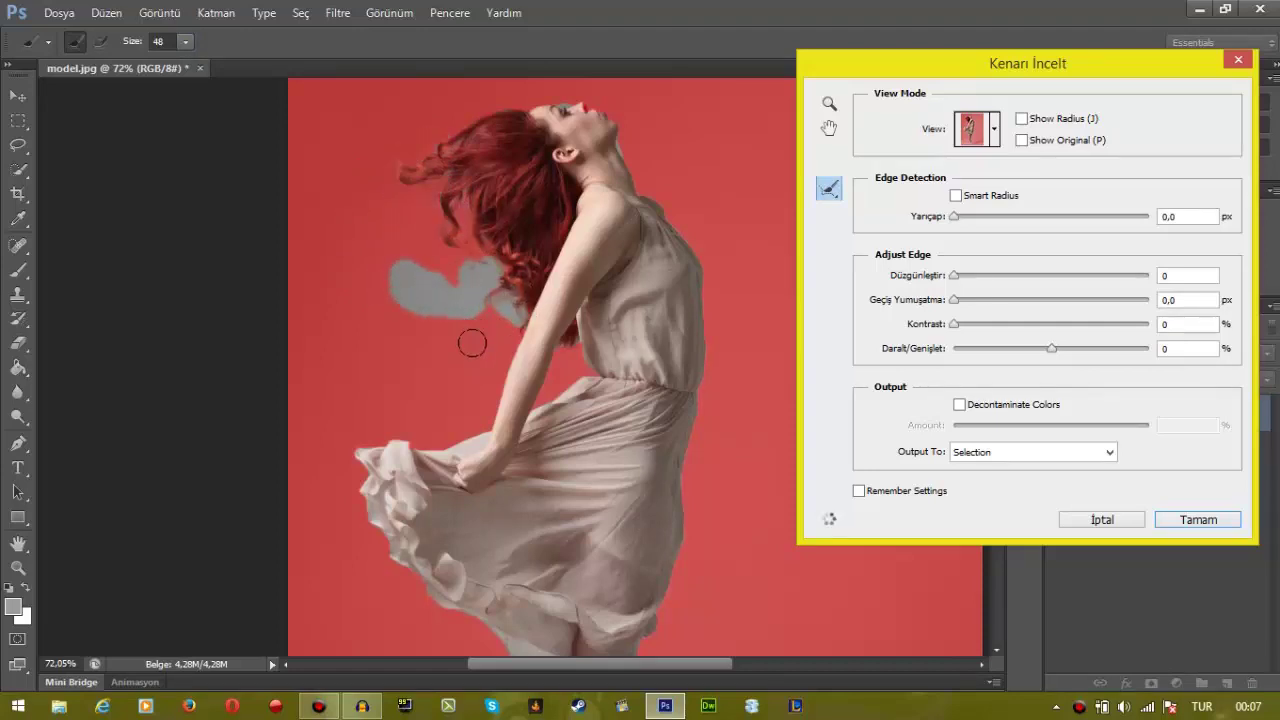
mouse_move(455, 362)
left_mouse_down()
mouse_move(457, 343)
mouse_move(513, 321)
mouse_move(432, 262)
mouse_move(390, 178)
mouse_move(480, 115)
mouse_move(410, 152)
left_mouse_up()
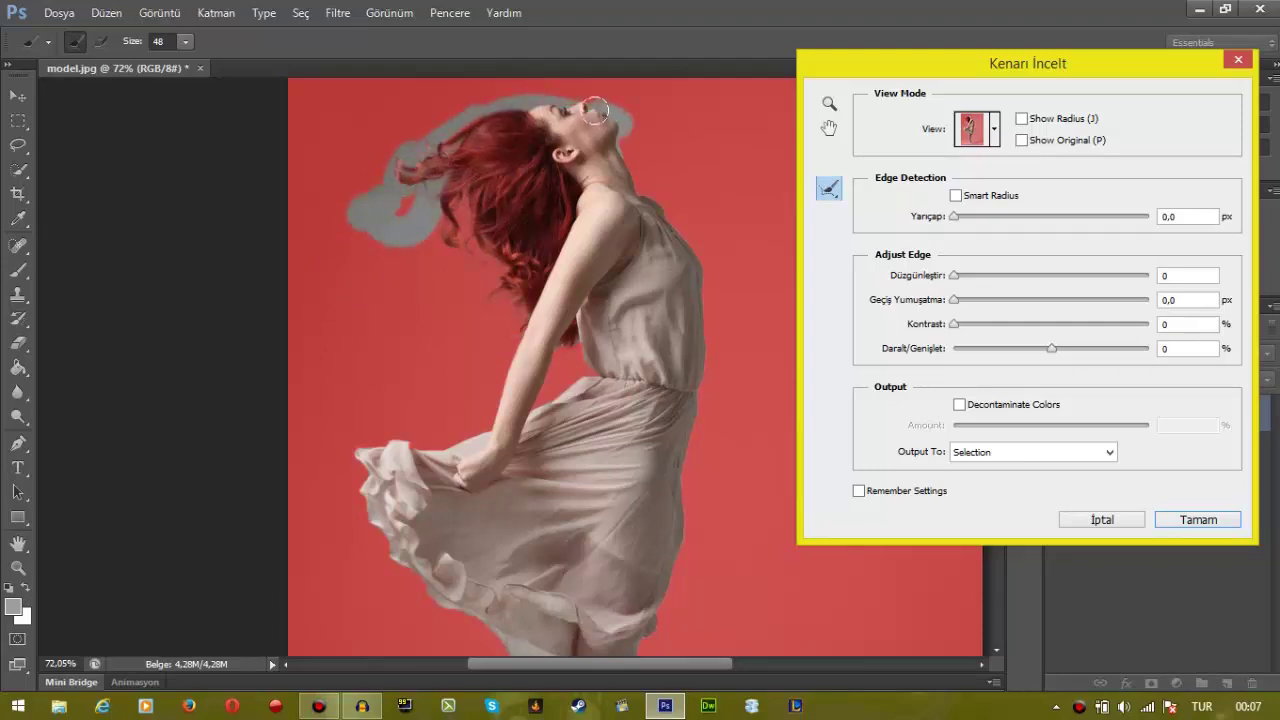
left_click_drag(369, 205, 450, 180)
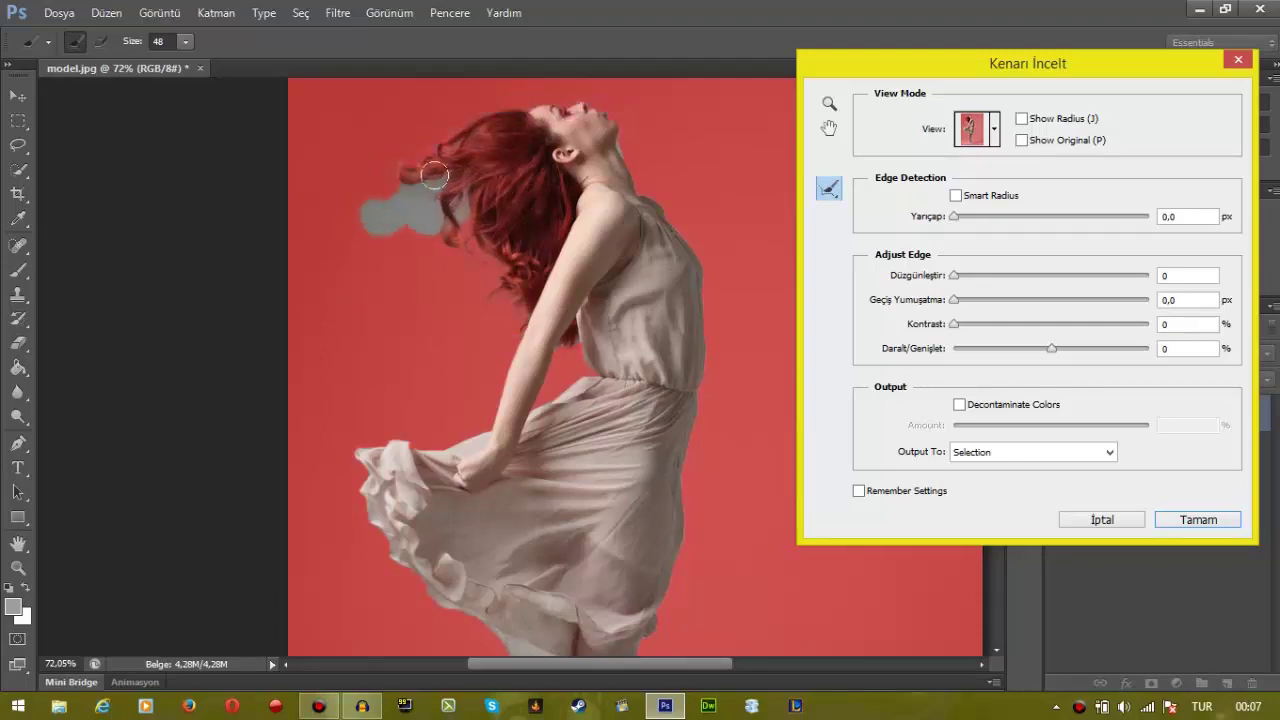
left_click_drag(505, 99, 549, 121)
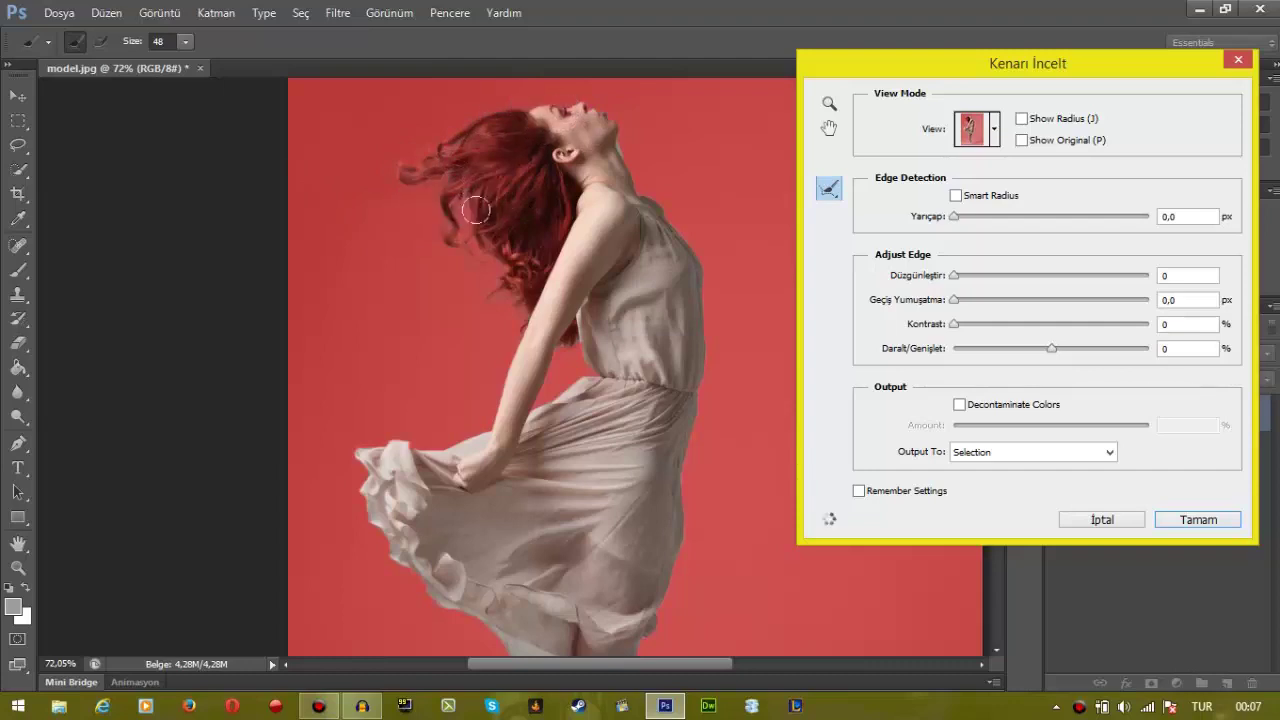
left_click_drag(456, 200, 469, 248)
Step: Refine the hair-arm, face profile, neck, back and knee edges, then confirm with Tamam
left_click_drag(405, 295, 450, 211)
left_click_drag(420, 318, 513, 307)
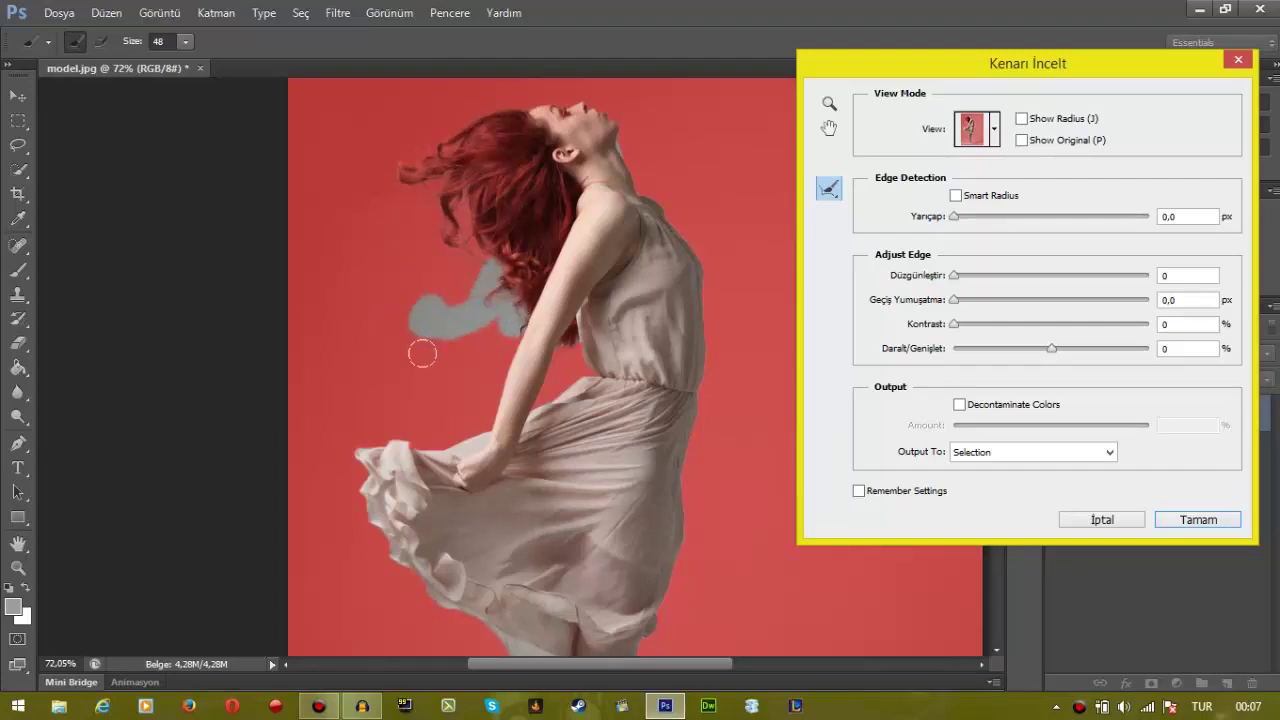
mouse_move(422, 353)
left_mouse_down()
mouse_move(459, 386)
mouse_move(512, 310)
mouse_move(450, 195)
mouse_move(482, 270)
mouse_move(390, 158)
left_mouse_up()
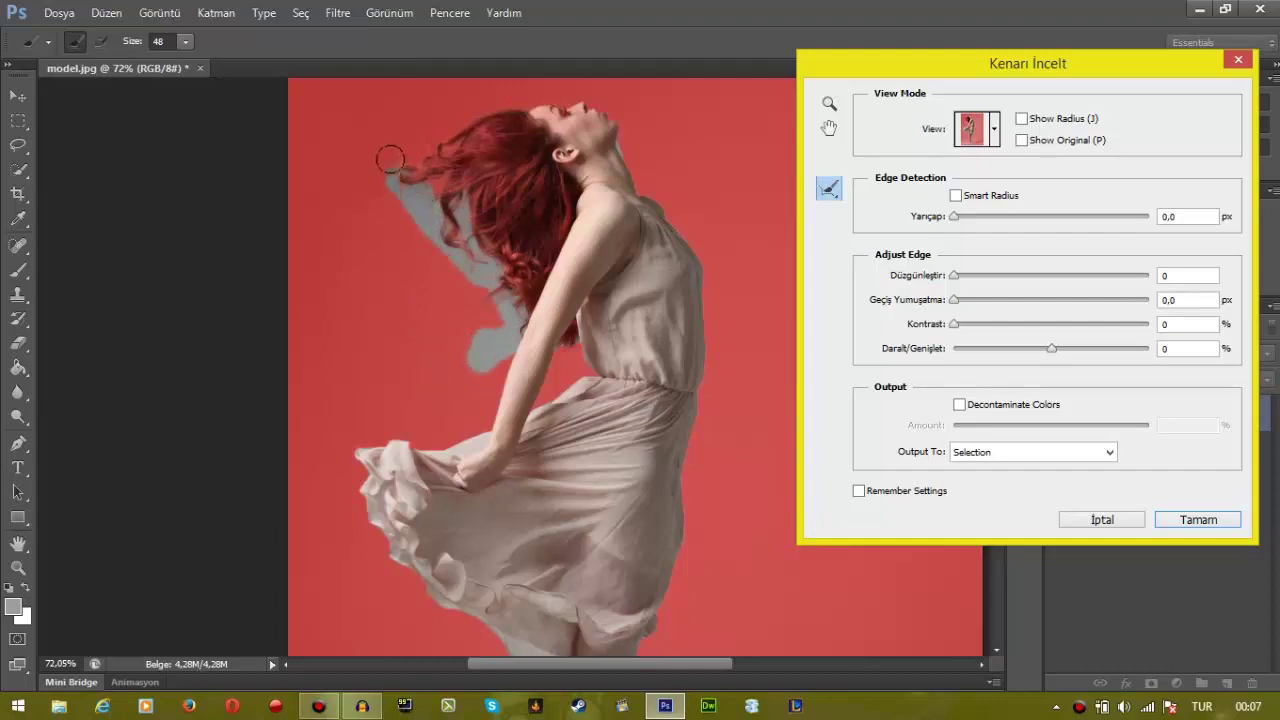
left_click_drag(684, 133, 596, 140)
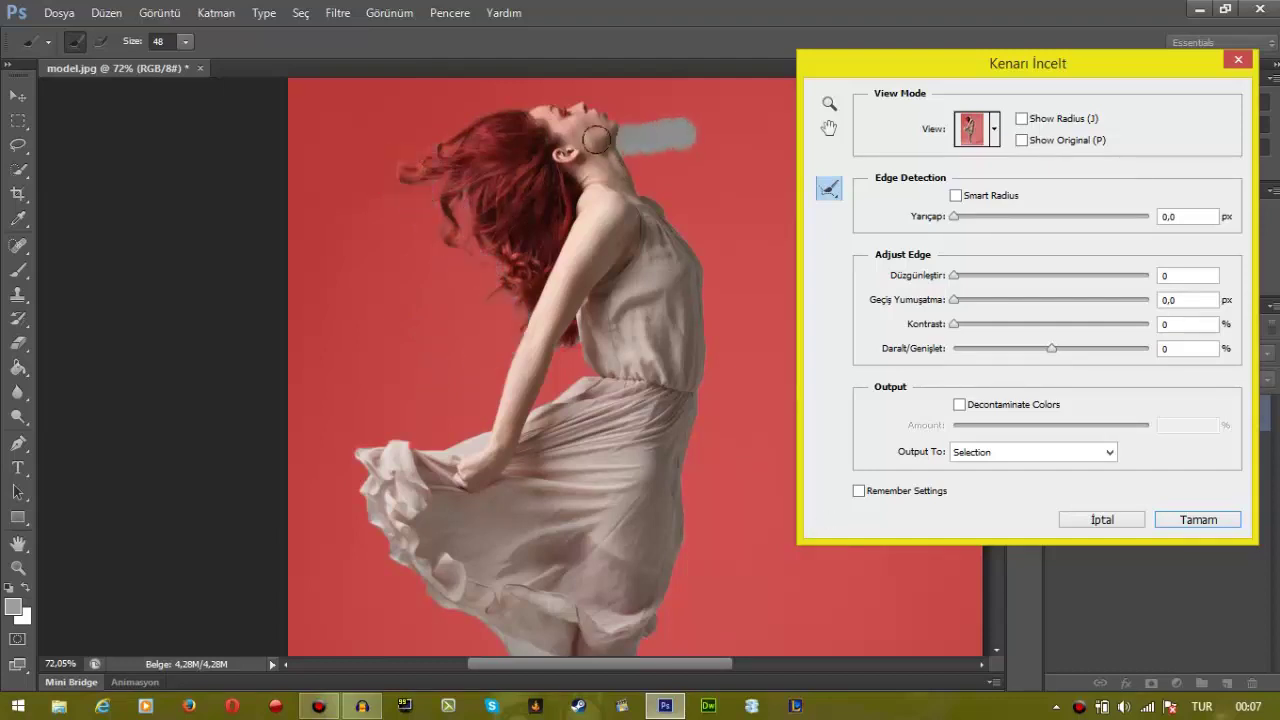
left_click_drag(638, 97, 564, 101)
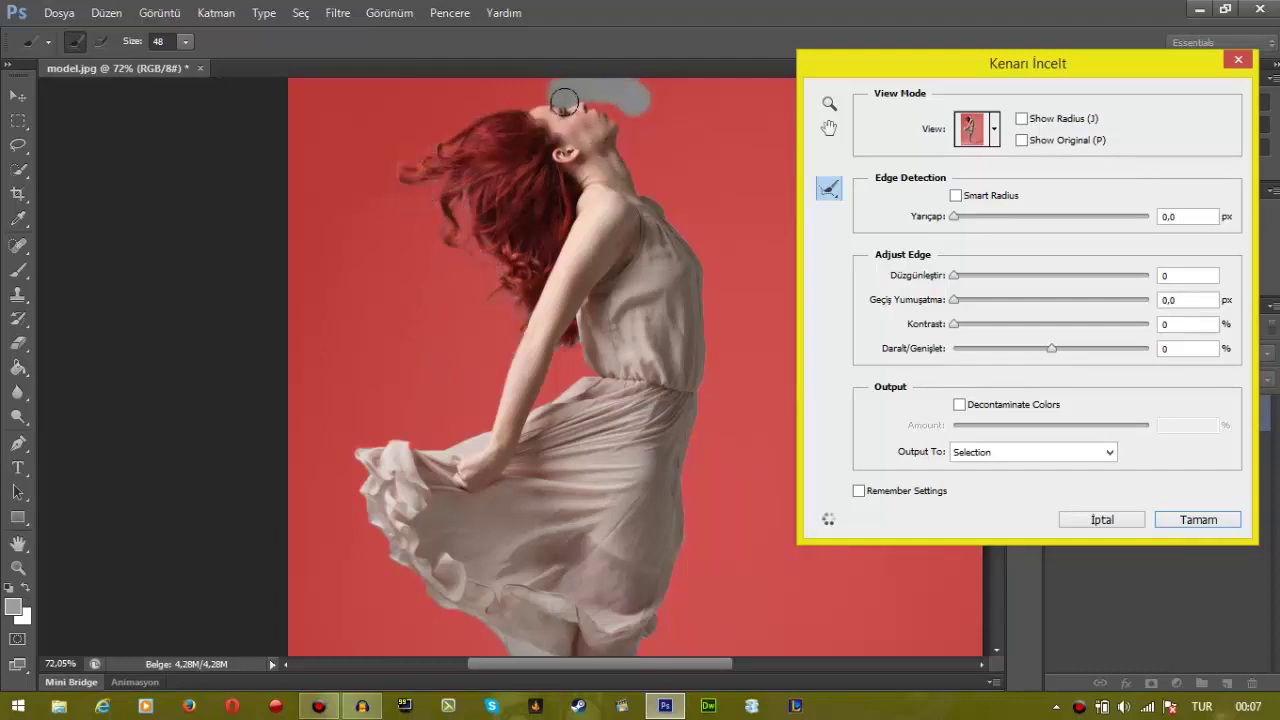
mouse_move(681, 177)
left_mouse_down()
mouse_move(572, 146)
mouse_move(600, 276)
left_mouse_up()
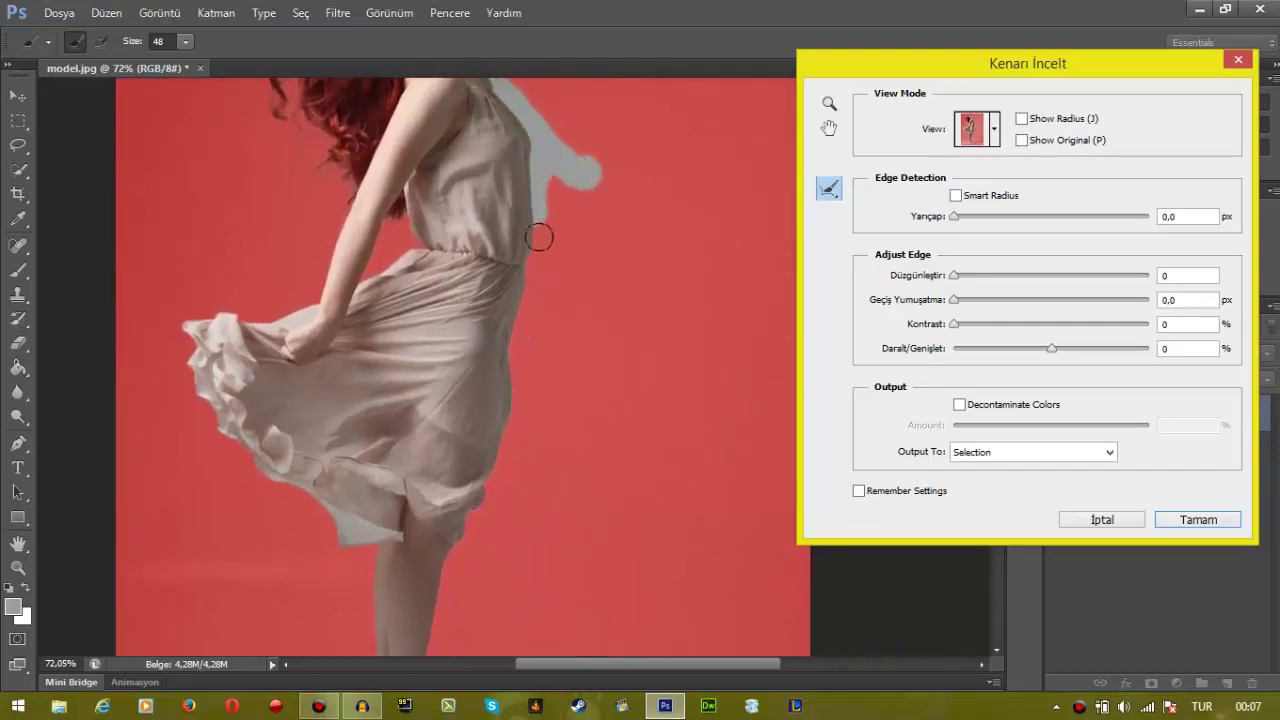
left_click_drag(620, 225, 674, 331)
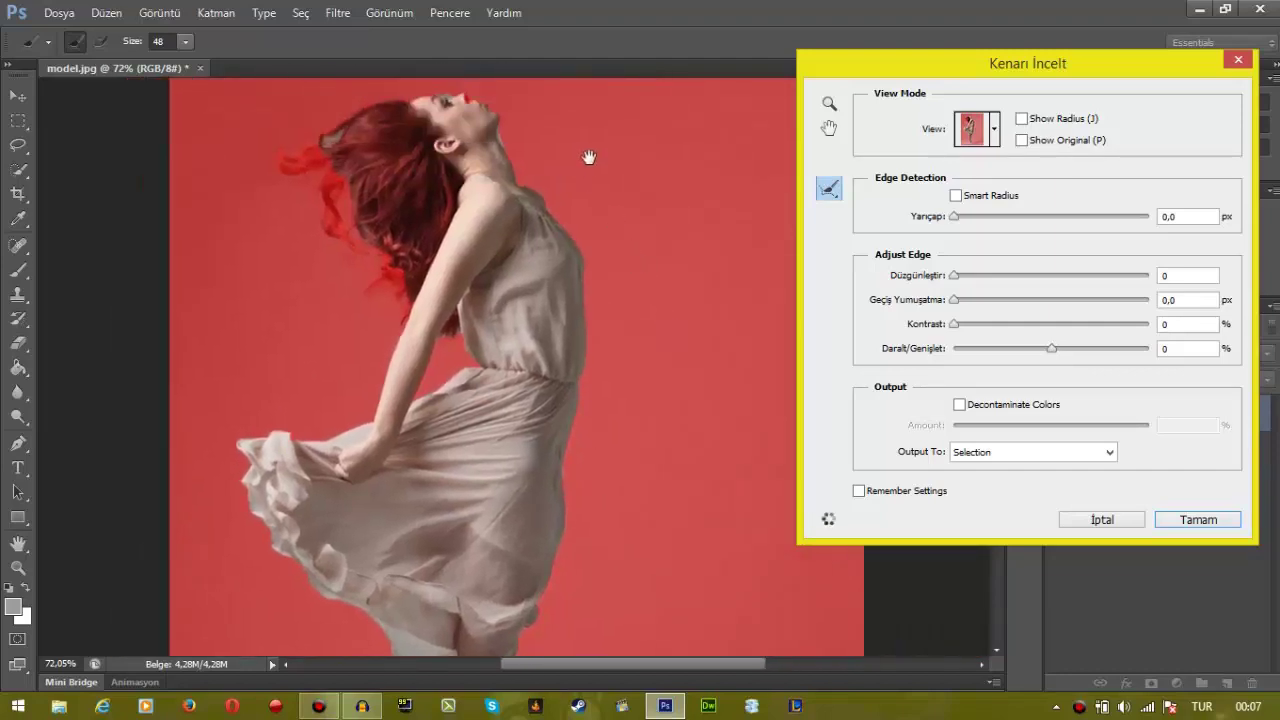
mouse_move(589, 157)
left_mouse_down()
mouse_move(566, 240)
mouse_move(579, 211)
mouse_move(473, 328)
left_mouse_up()
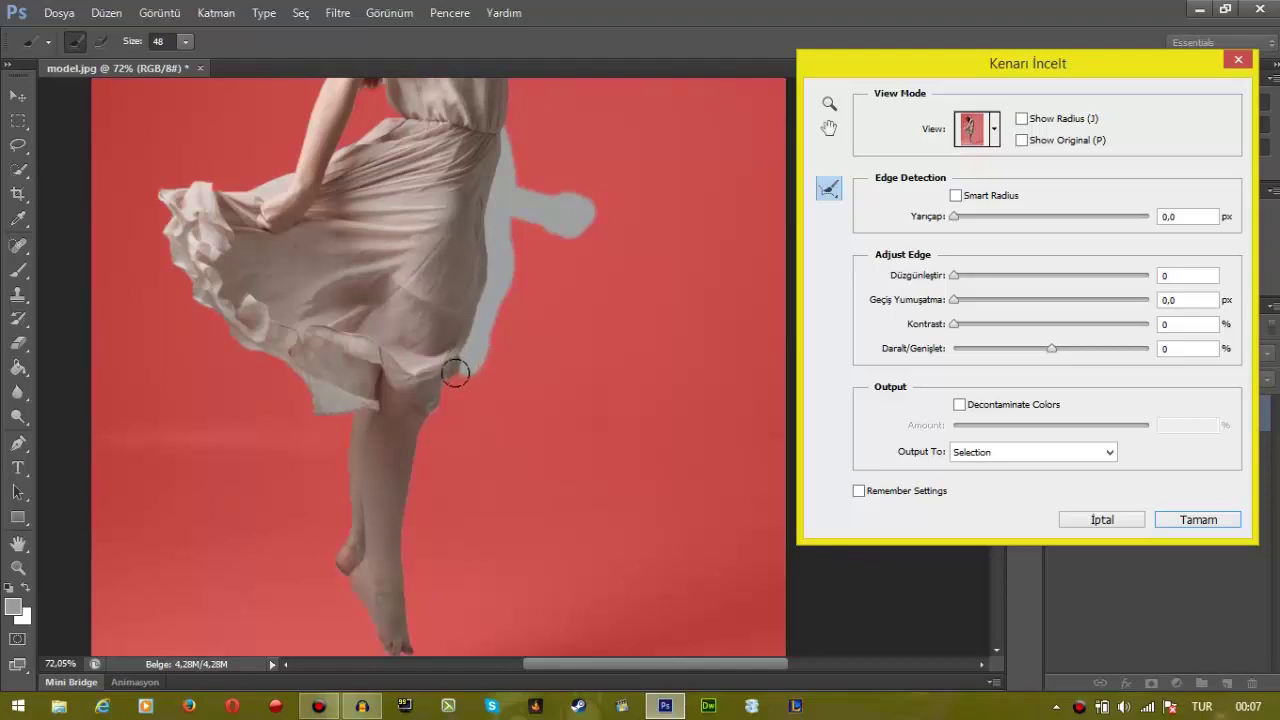
mouse_move(569, 400)
left_mouse_down()
mouse_move(623, 271)
mouse_move(557, 257)
mouse_move(480, 282)
mouse_move(476, 316)
left_mouse_up()
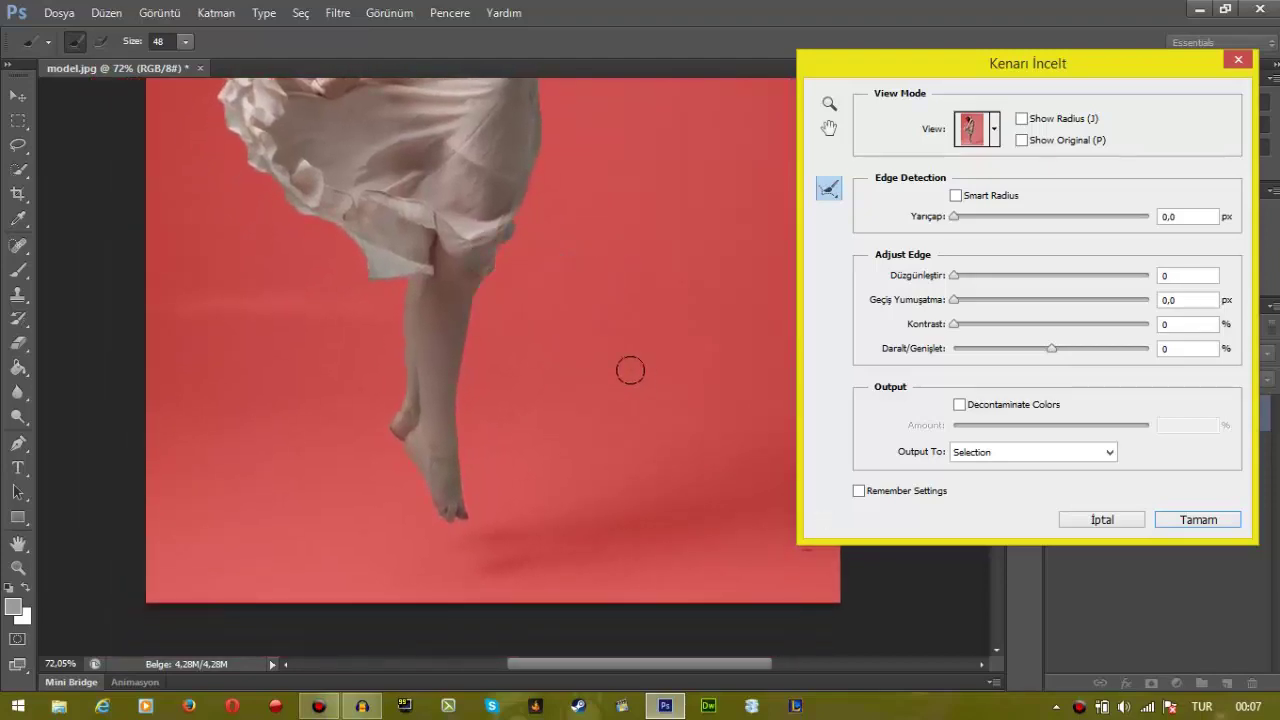
mouse_move(605, 392)
left_mouse_down()
mouse_move(691, 294)
mouse_move(669, 451)
mouse_move(649, 383)
mouse_move(613, 448)
mouse_move(729, 286)
mouse_move(626, 357)
left_mouse_up()
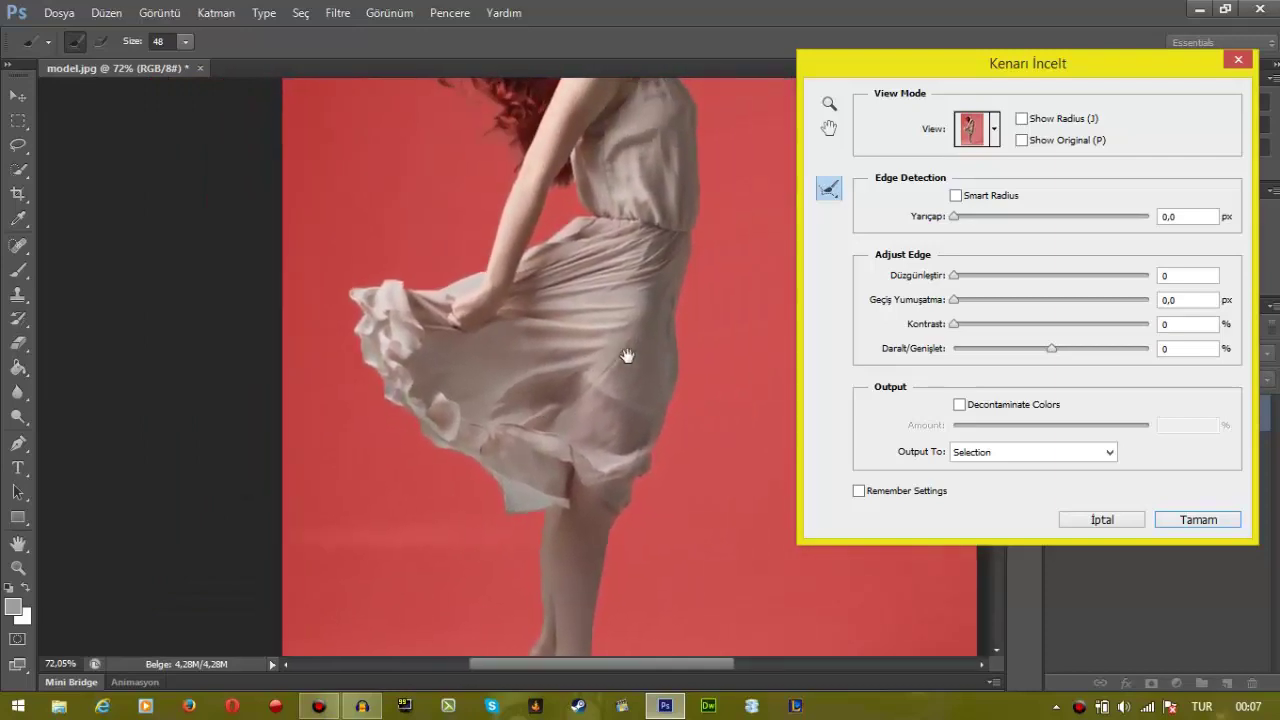
left_click(1222, 520)
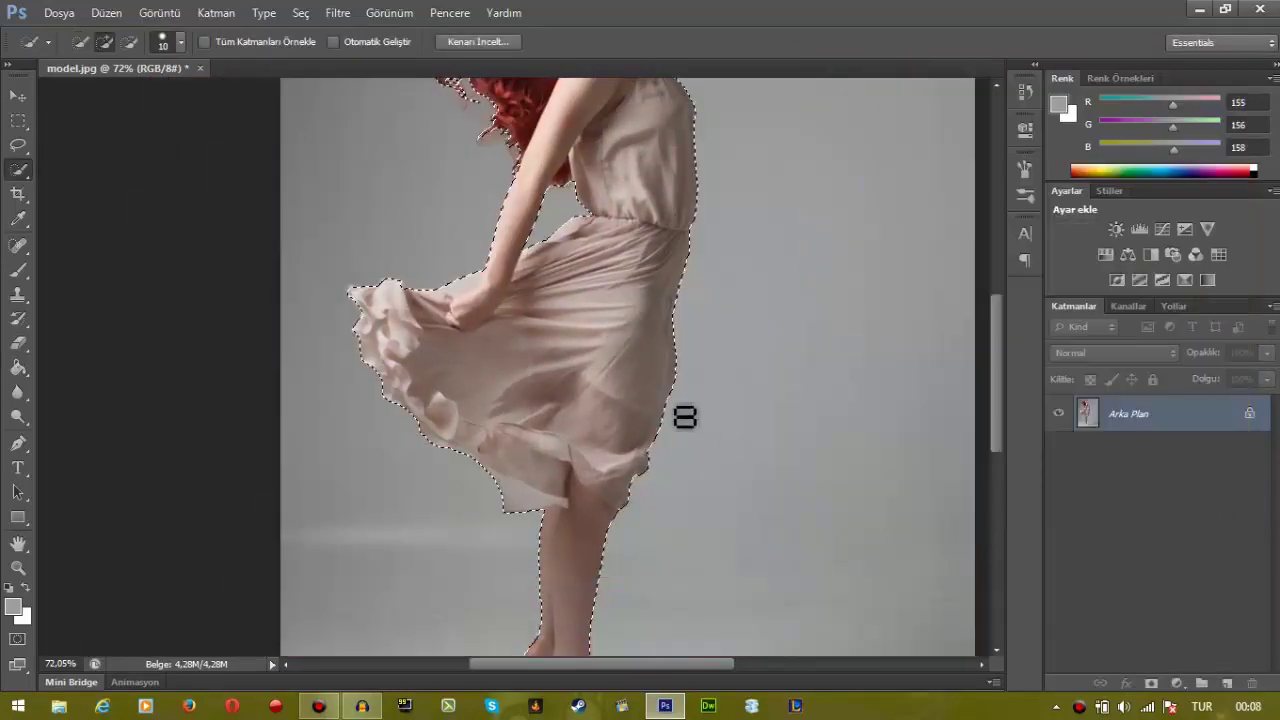
Step: Copy the dancer to a new layer, then undo the accidental background deletion
key("ctrl+0")
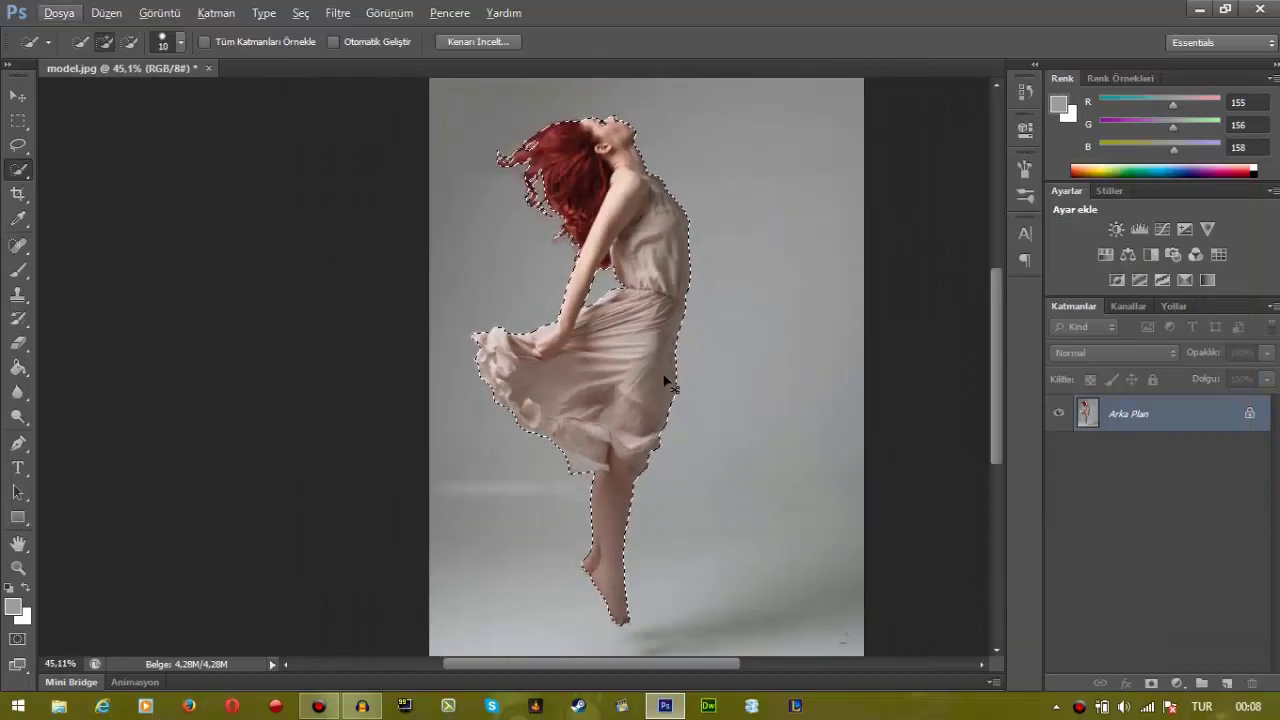
key("ctrl+j")
left_click(1125, 455)
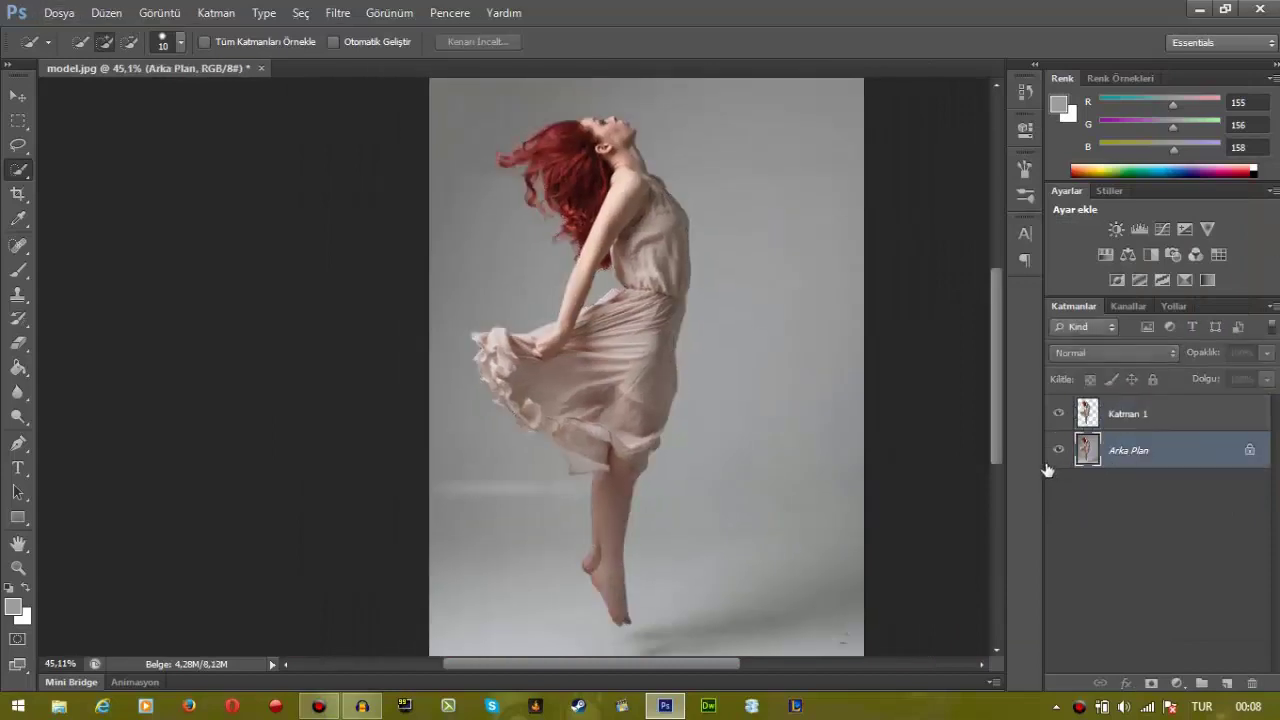
key("Delete")
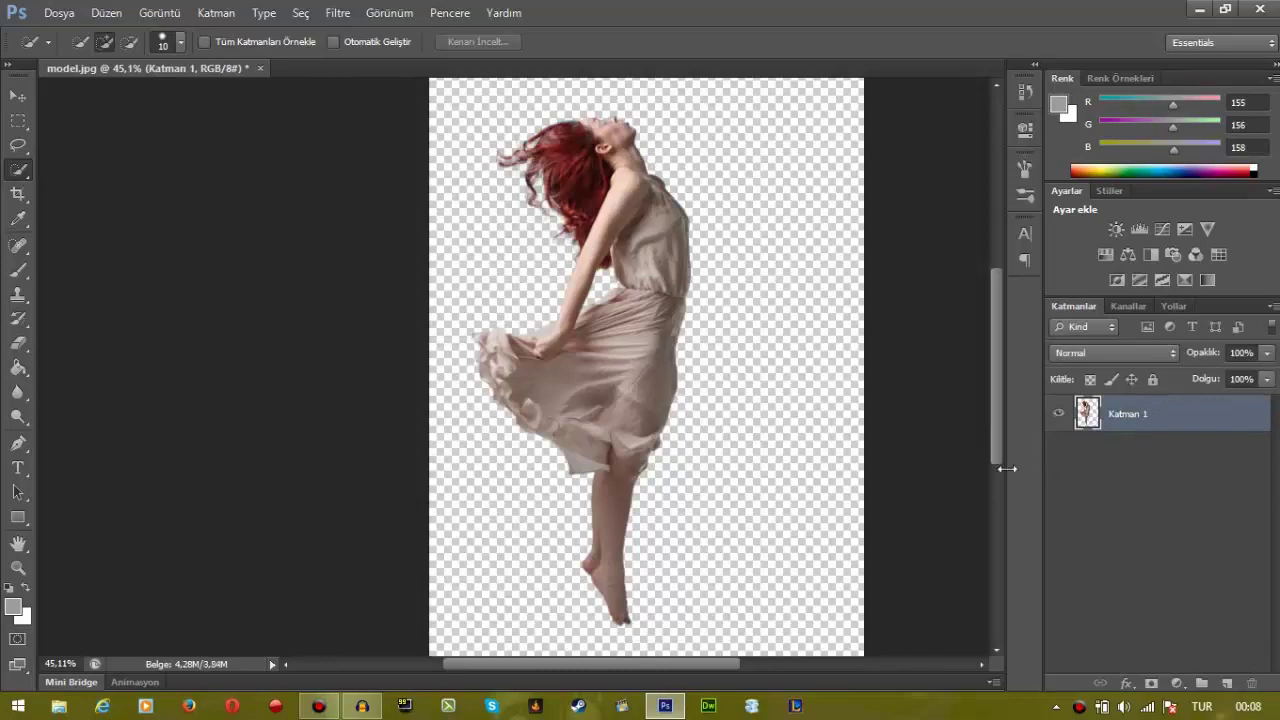
key("ctrl+z")
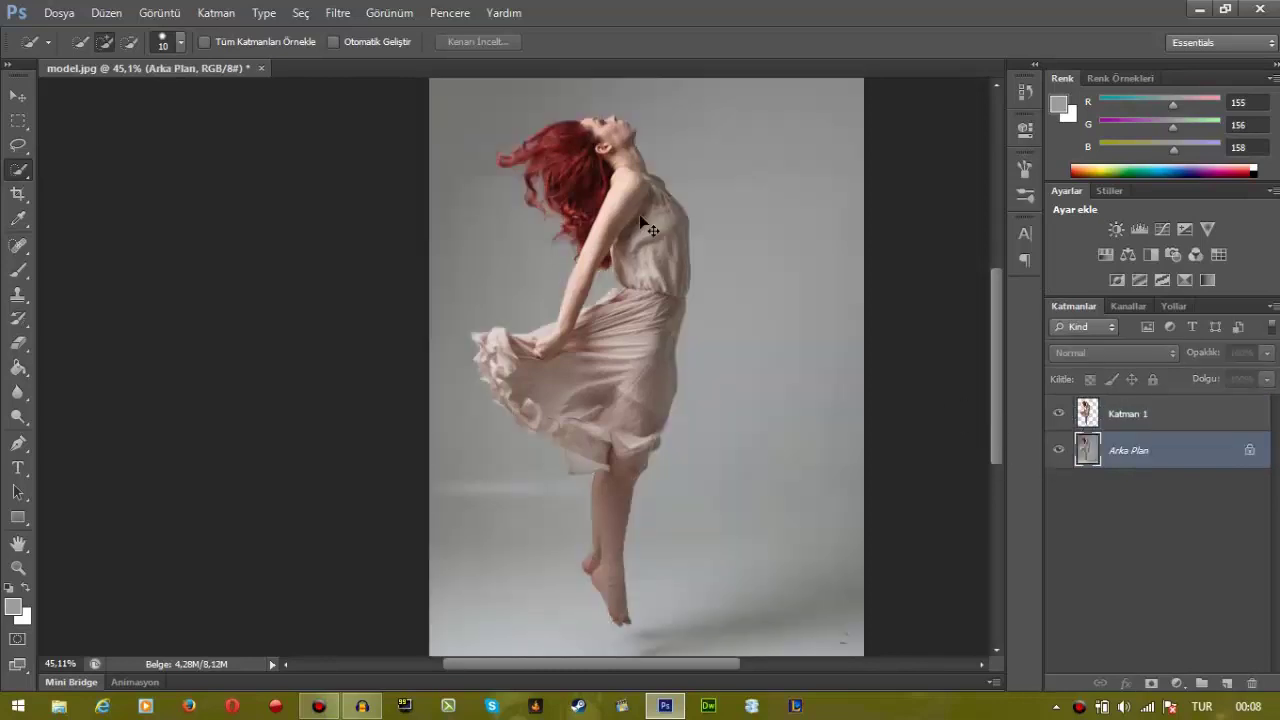
key("ctrl+z")
key("ctrl+z")
key("ctrl+alt+z")
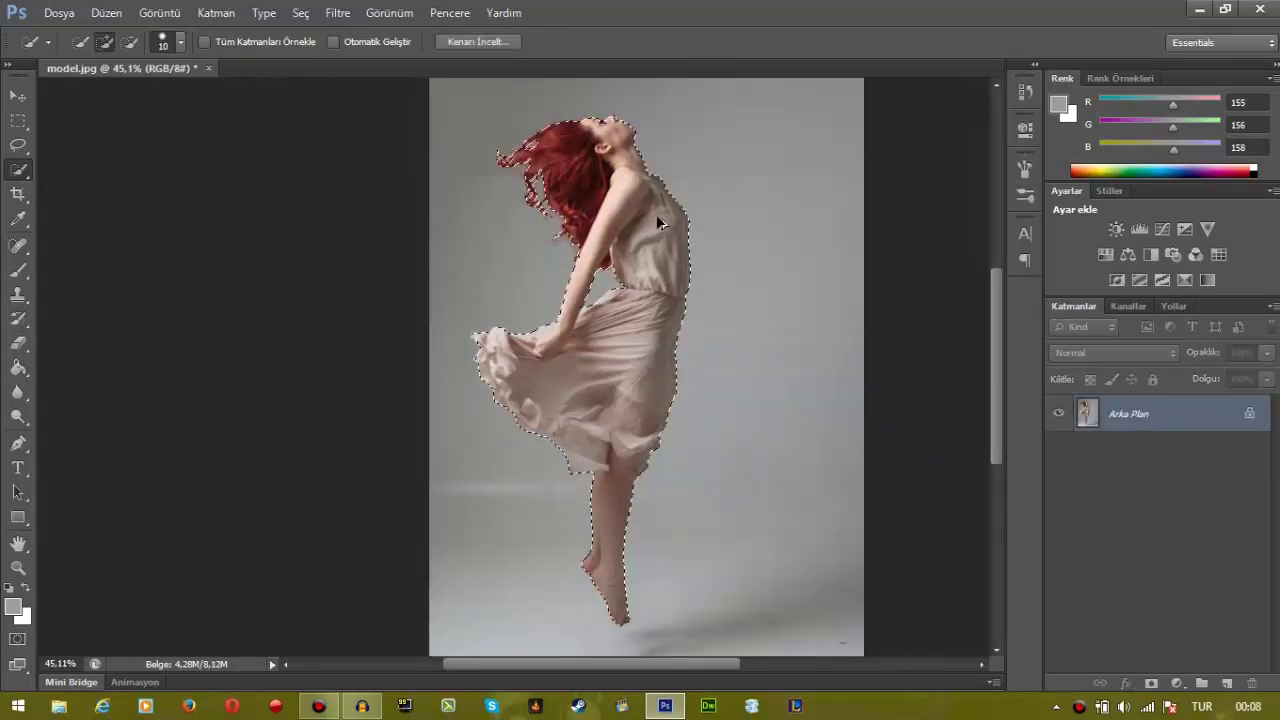
Step: Copy the dancer again, hide the grey Arka Plan layer and select Katman 1
scroll(587, 111, "up", 1)
scroll(587, 111, "up", 3)
left_click_drag(587, 111, 630, 196)
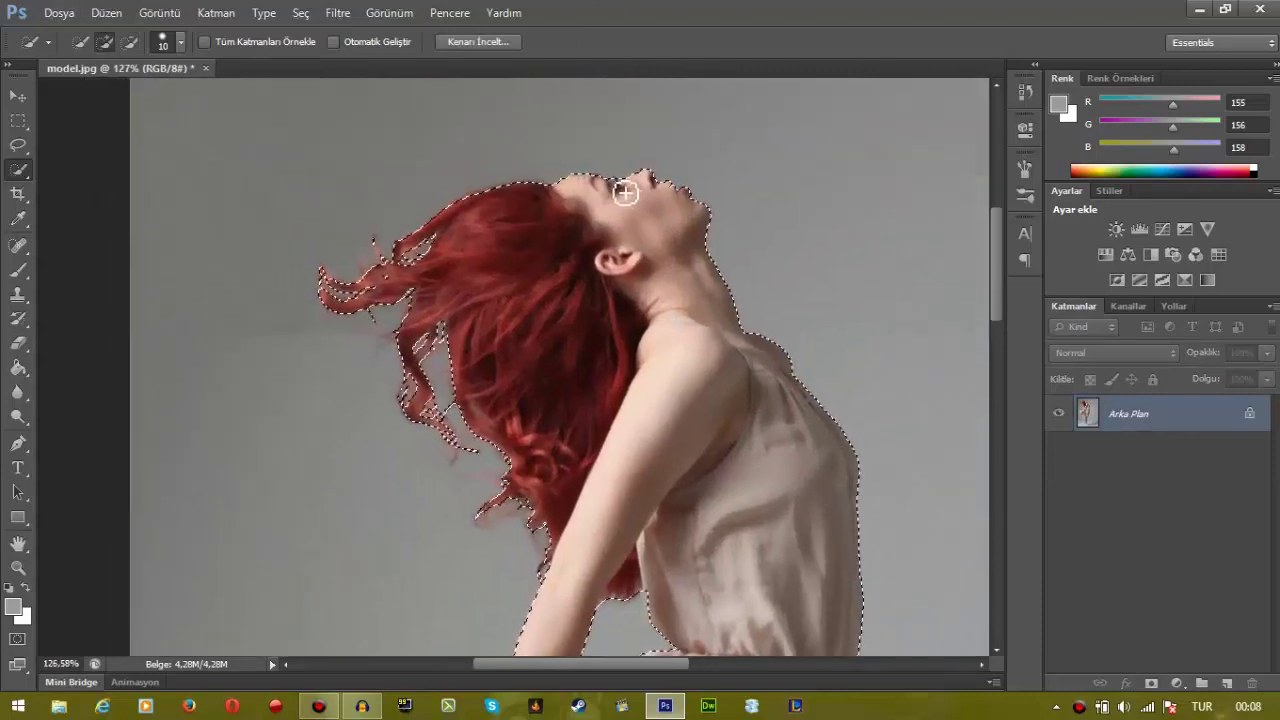
scroll(805, 281, "down", 2)
scroll(808, 284, "down", 1)
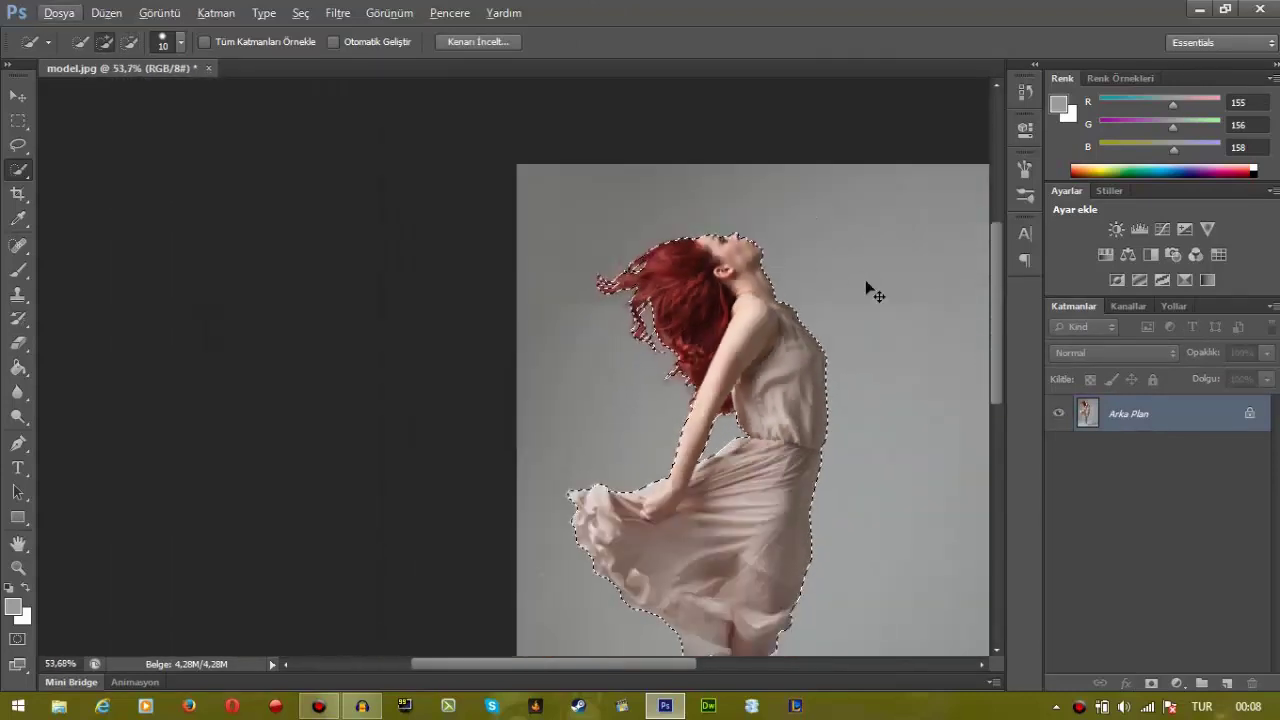
key("ctrl+j")
left_click(1162, 462)
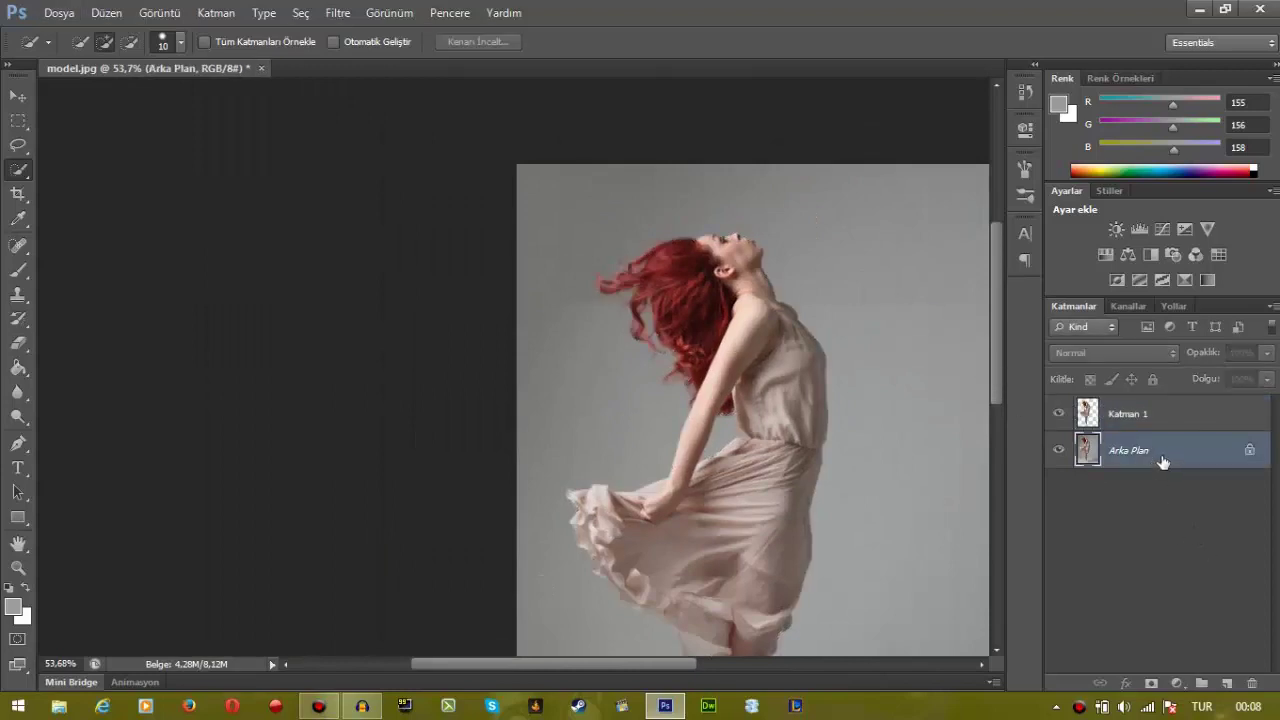
left_click(1059, 452)
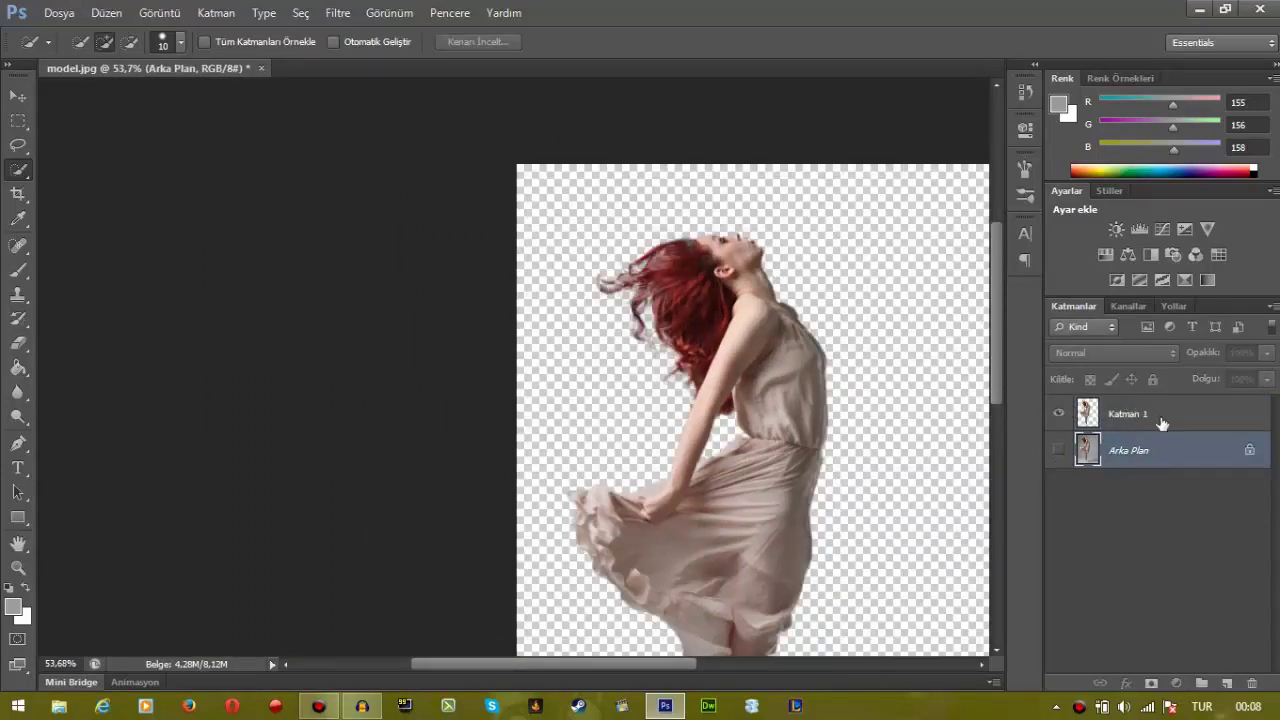
left_click(1162, 422)
Step: Zoom in and out on the cut-out dancer and select the background layer
scroll(686, 234, "up", 1)
scroll(700, 309, "up", 3)
scroll(680, 343, "up", 4)
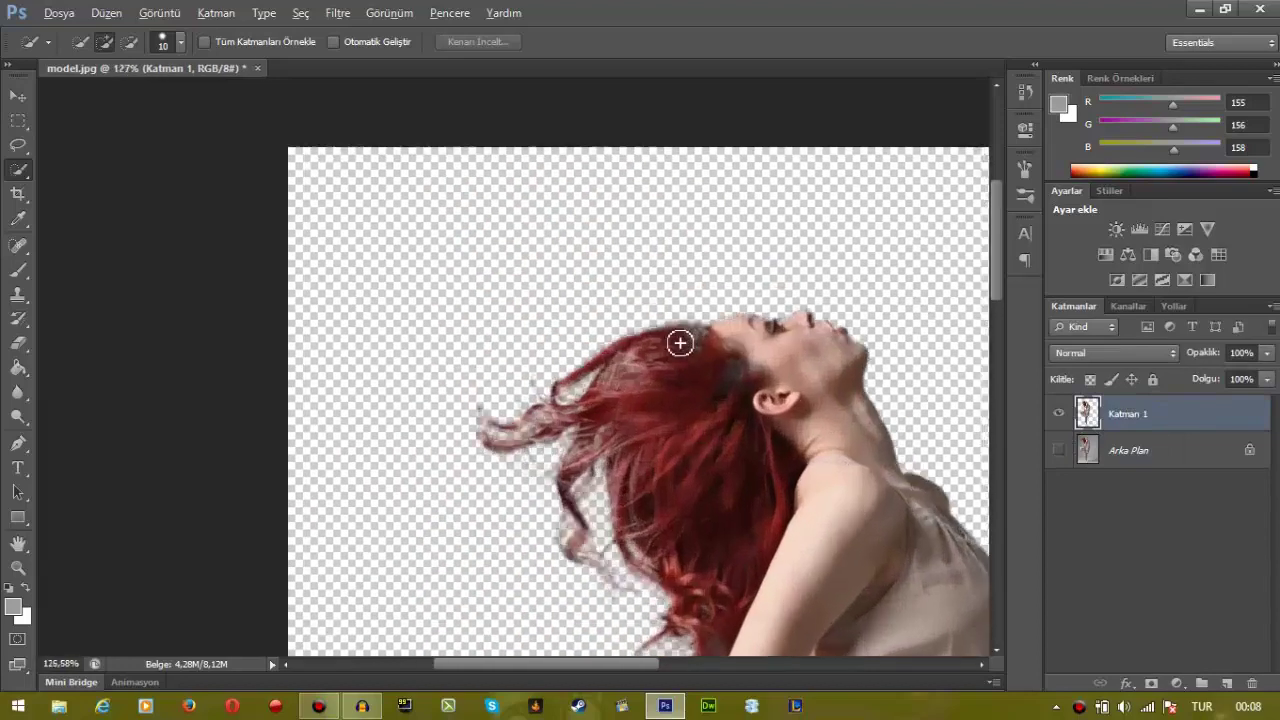
scroll(686, 343, "up", 2)
scroll(680, 337, "up", 1)
scroll(685, 340, "down", 1)
scroll(700, 345, "down", 7)
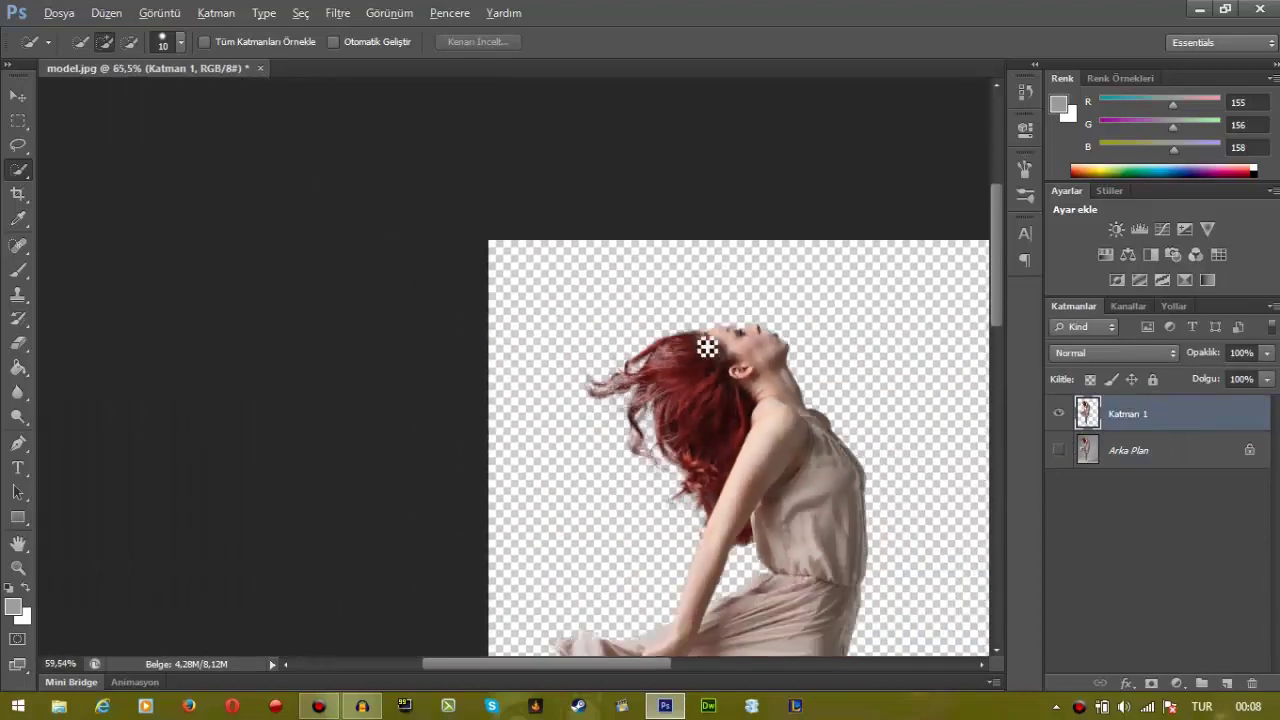
scroll(707, 345, "down", 6)
scroll(709, 337, "down", 1)
scroll(703, 328, "up", 2)
scroll(692, 322, "down", 2)
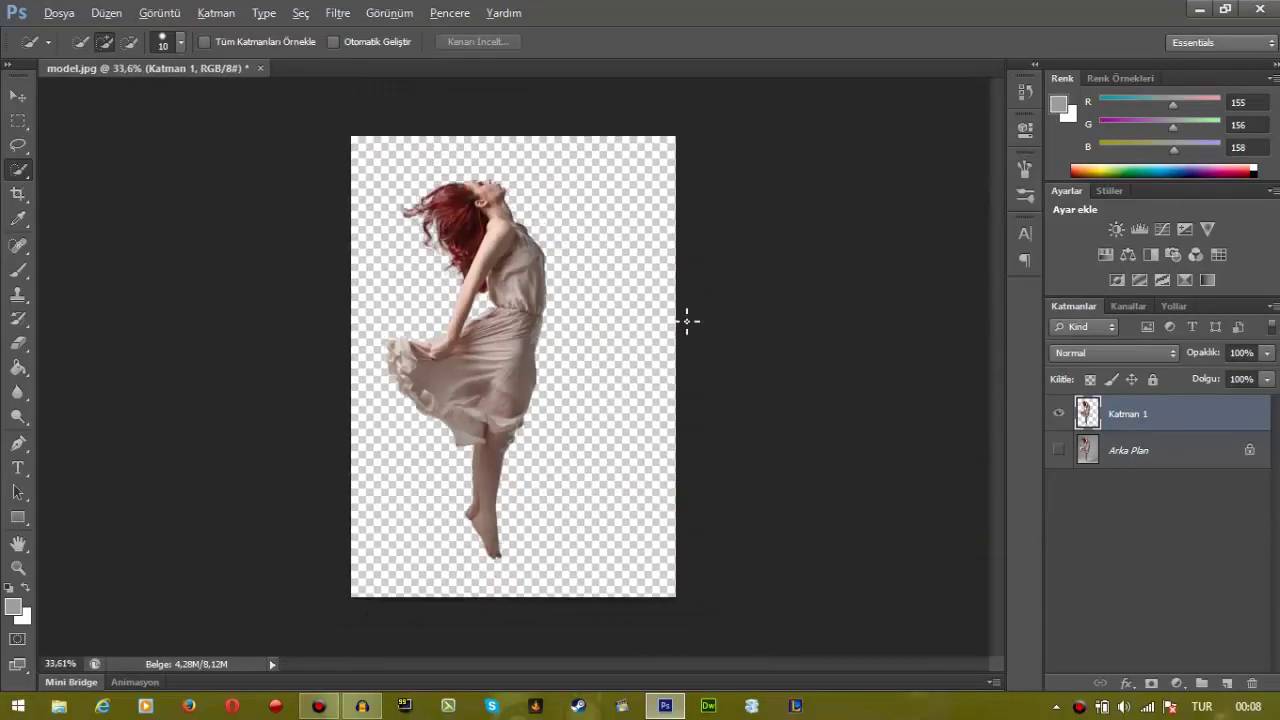
left_click(1108, 448)
Step: Duplicate the dancer layer, add Katman 2 just above Arka Plan, and show the original photo
left_click(1130, 420)
key("ctrl+j")
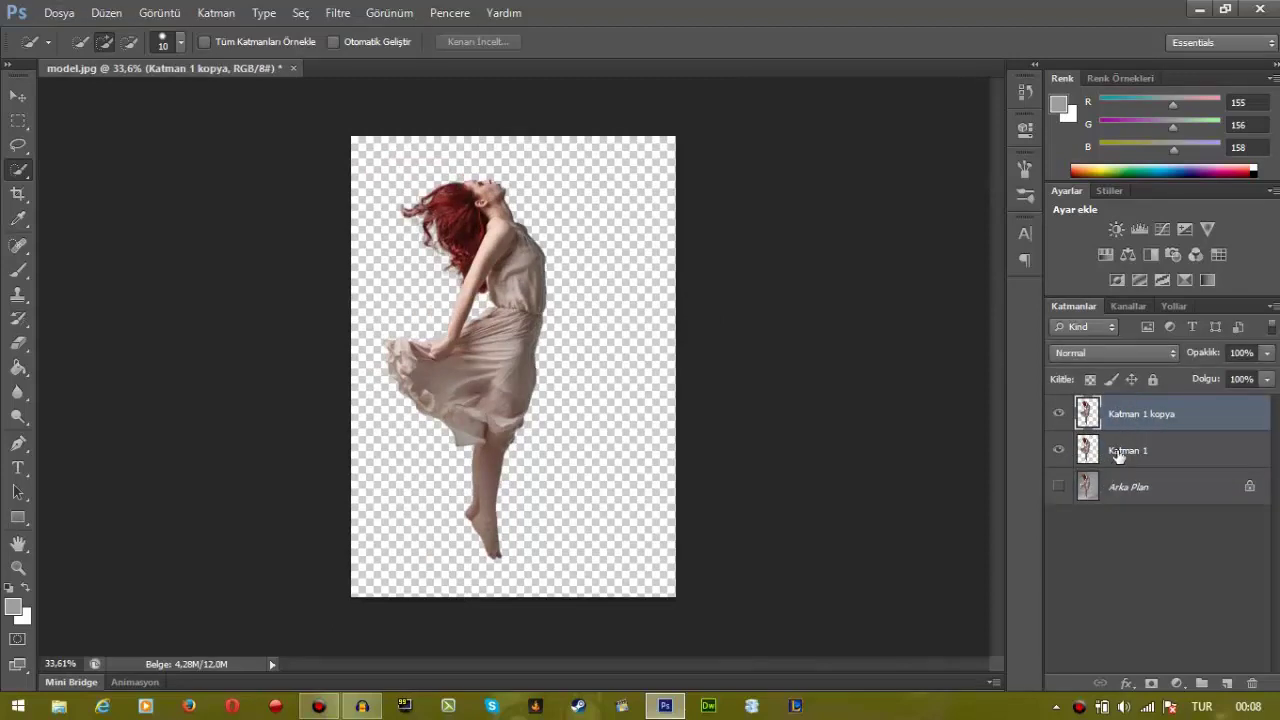
left_click(1226, 683)
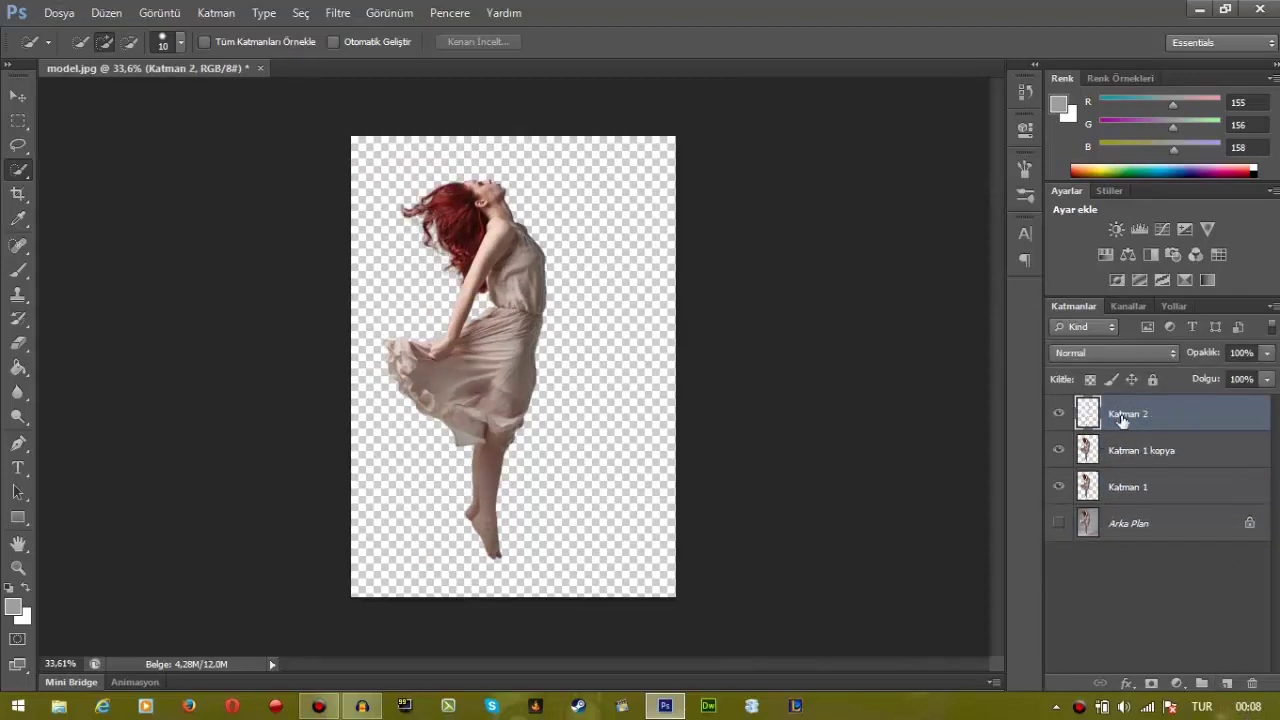
left_click_drag(1127, 416, 1130, 498)
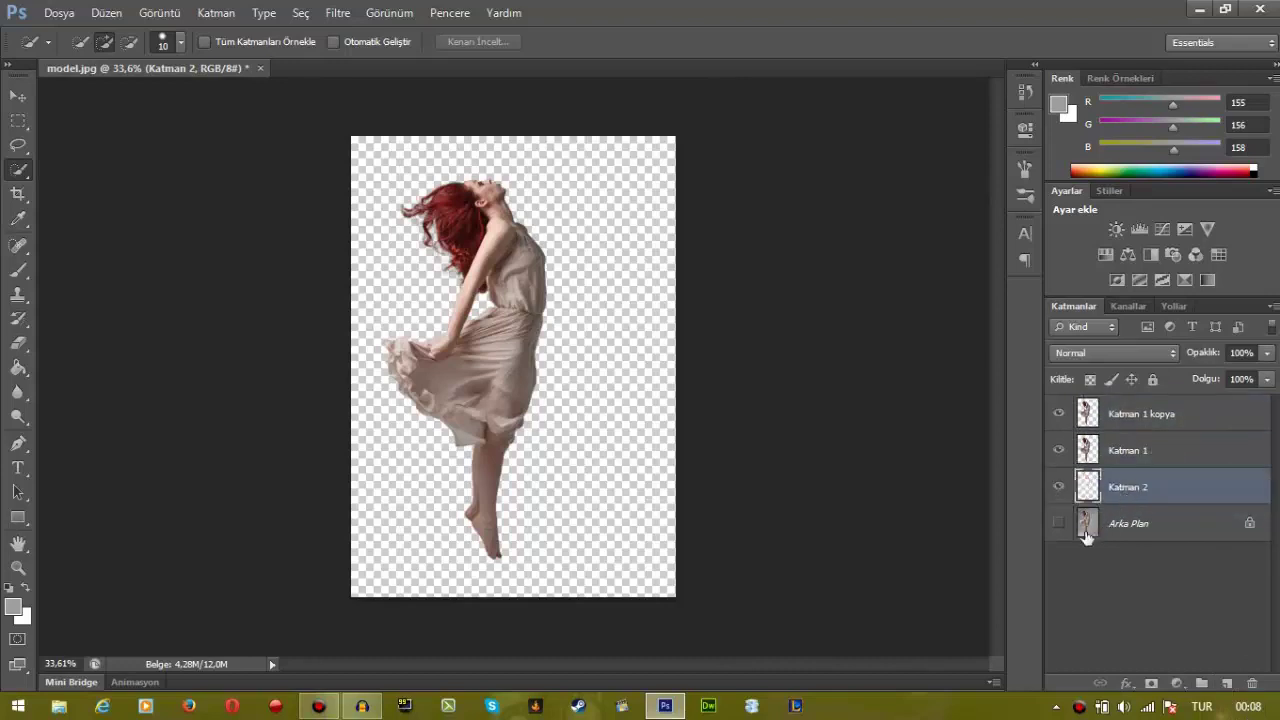
left_click(1058, 523)
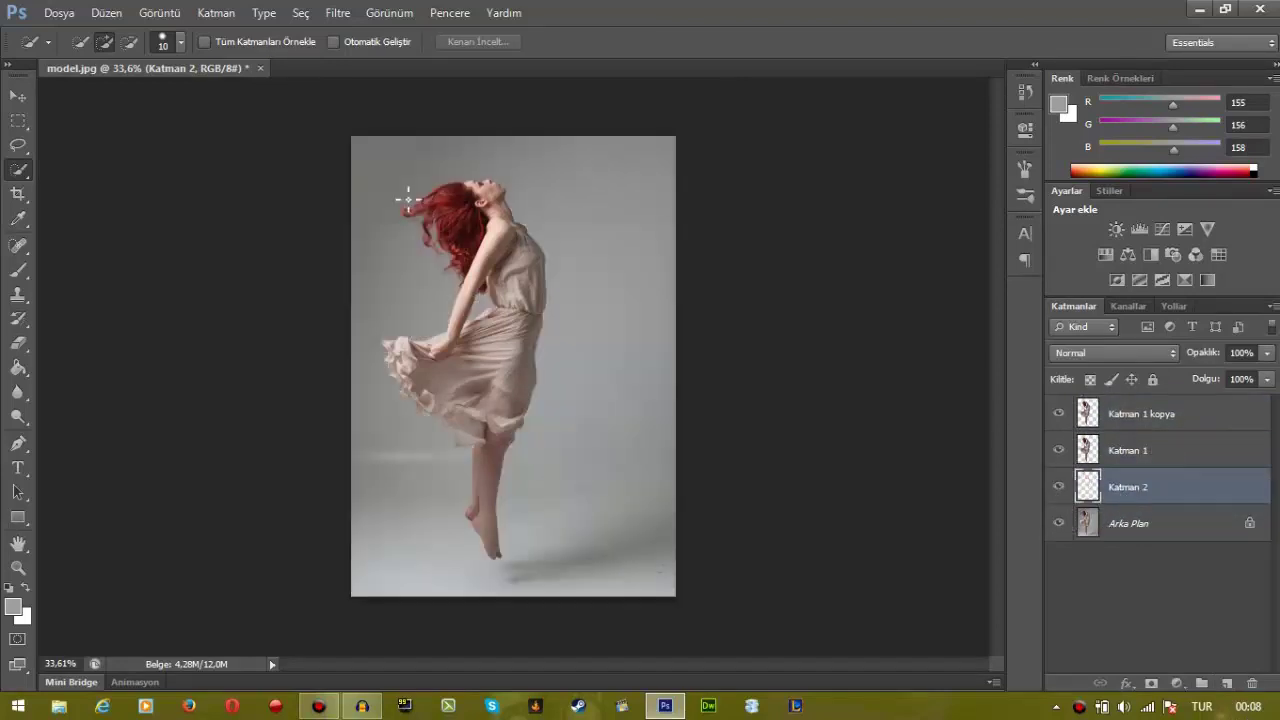
Step: Sample the backdrop grey, fill Katman 2 with it, and delete the original background
left_click(22, 224)
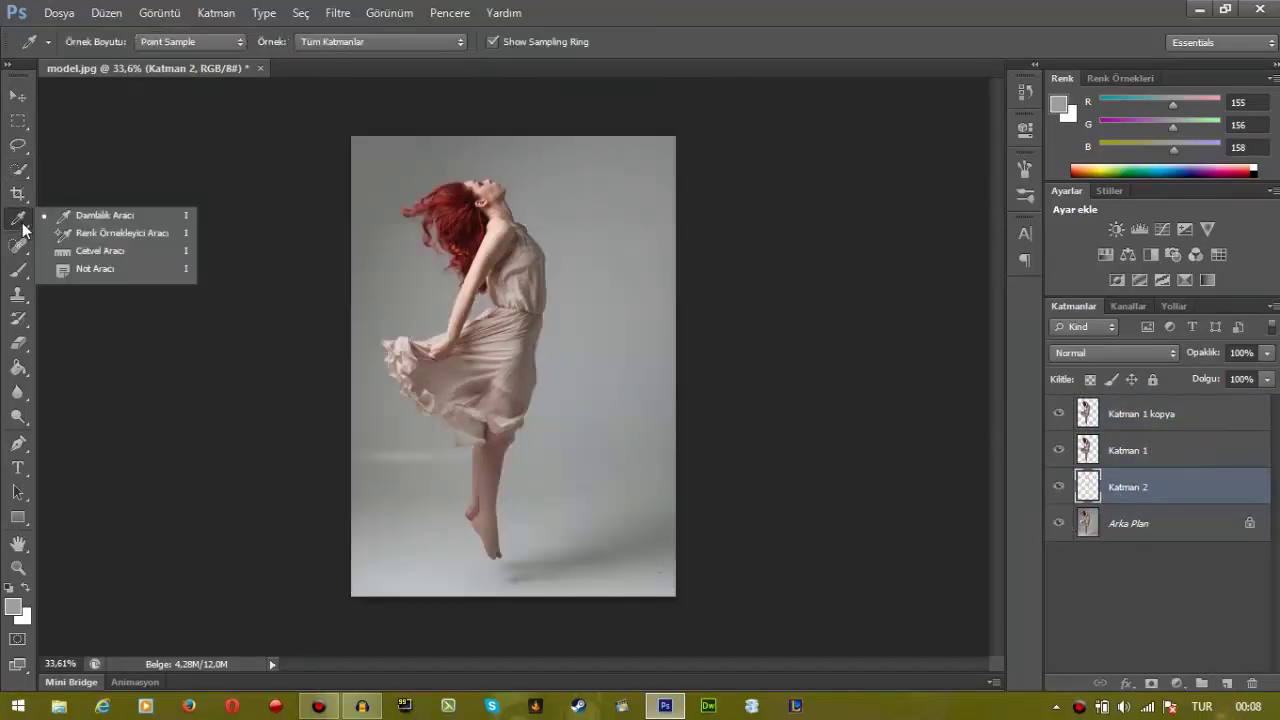
left_click(80, 221)
left_click_drag(605, 242, 589, 225)
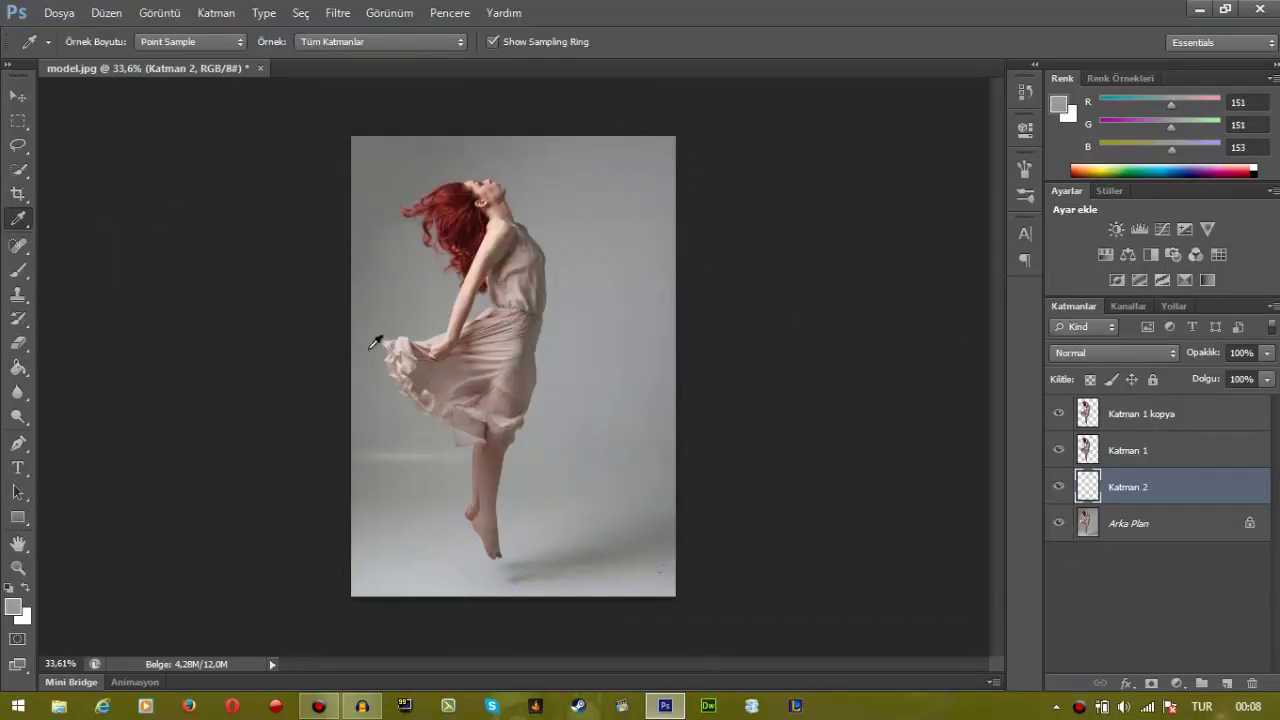
left_click(18, 368)
left_click(642, 481)
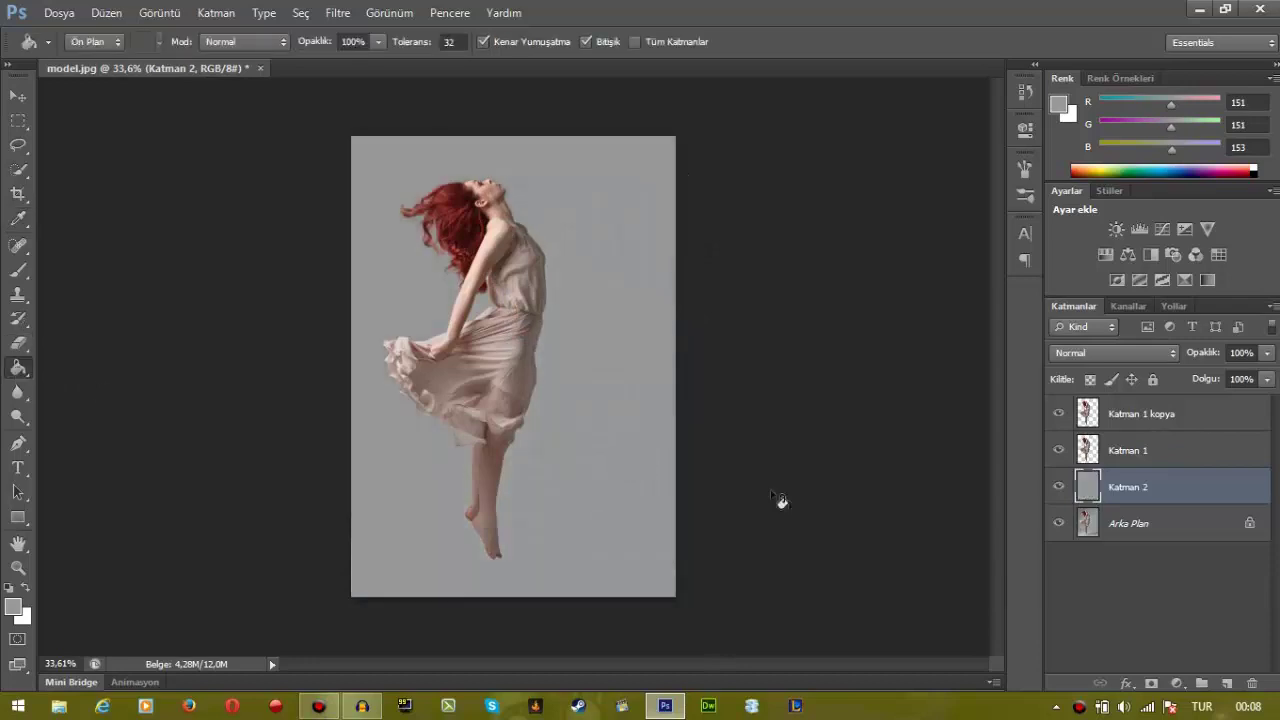
left_click(1130, 526)
key("Delete")
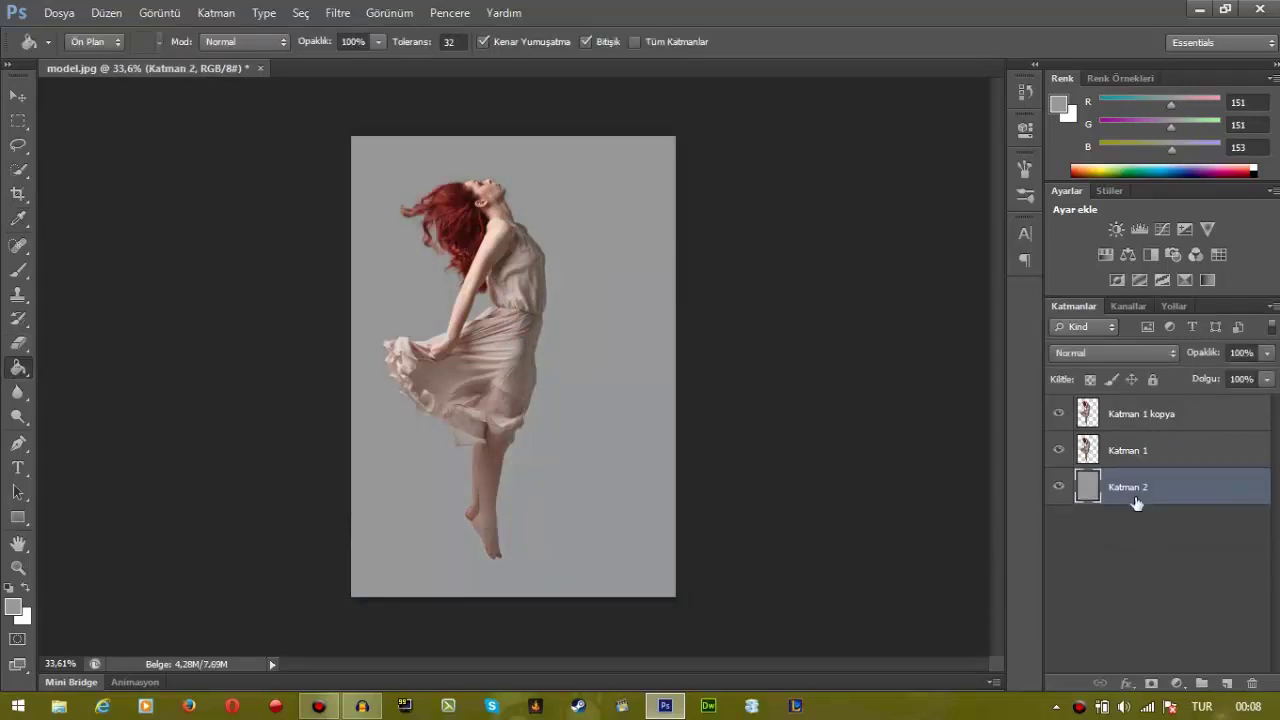
Step: Rename Katman 1 kopya to 'model' and Katman 1 to 'efekt'
left_click(1116, 457)
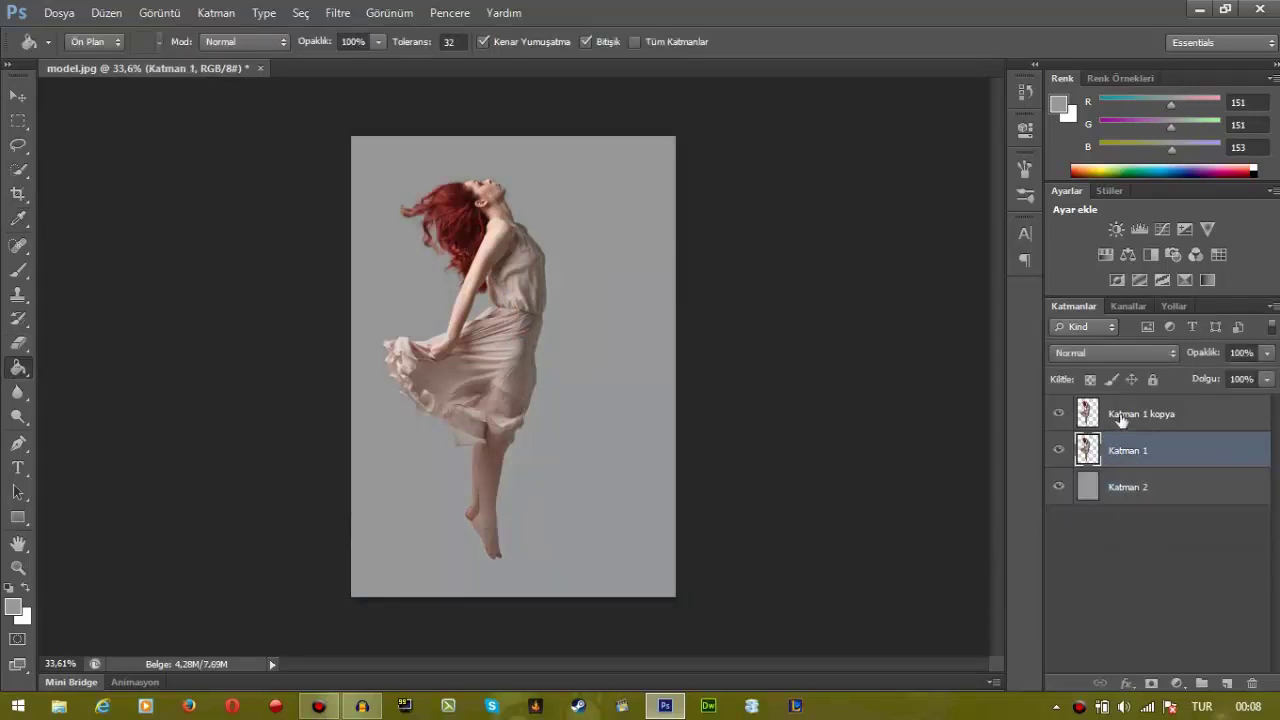
left_click(1121, 421)
left_click(1118, 455)
left_click(1145, 420)
double_click(1146, 415)
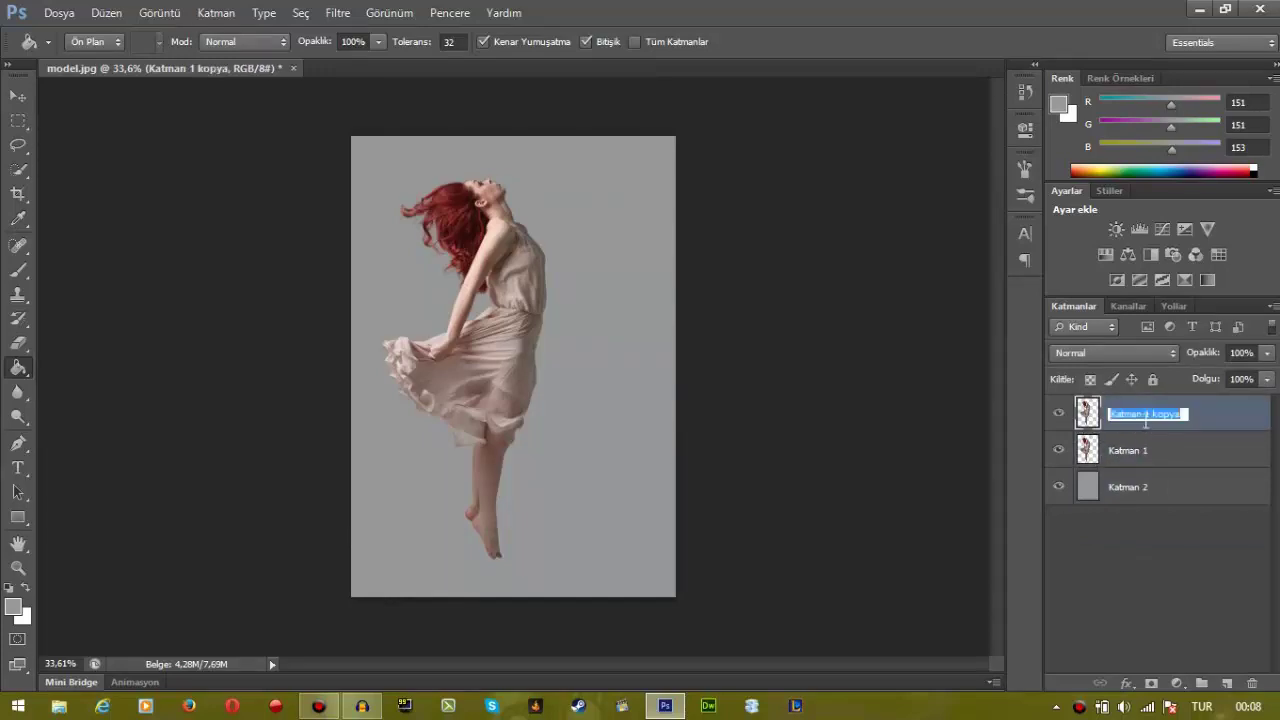
type("model")
key("Return")
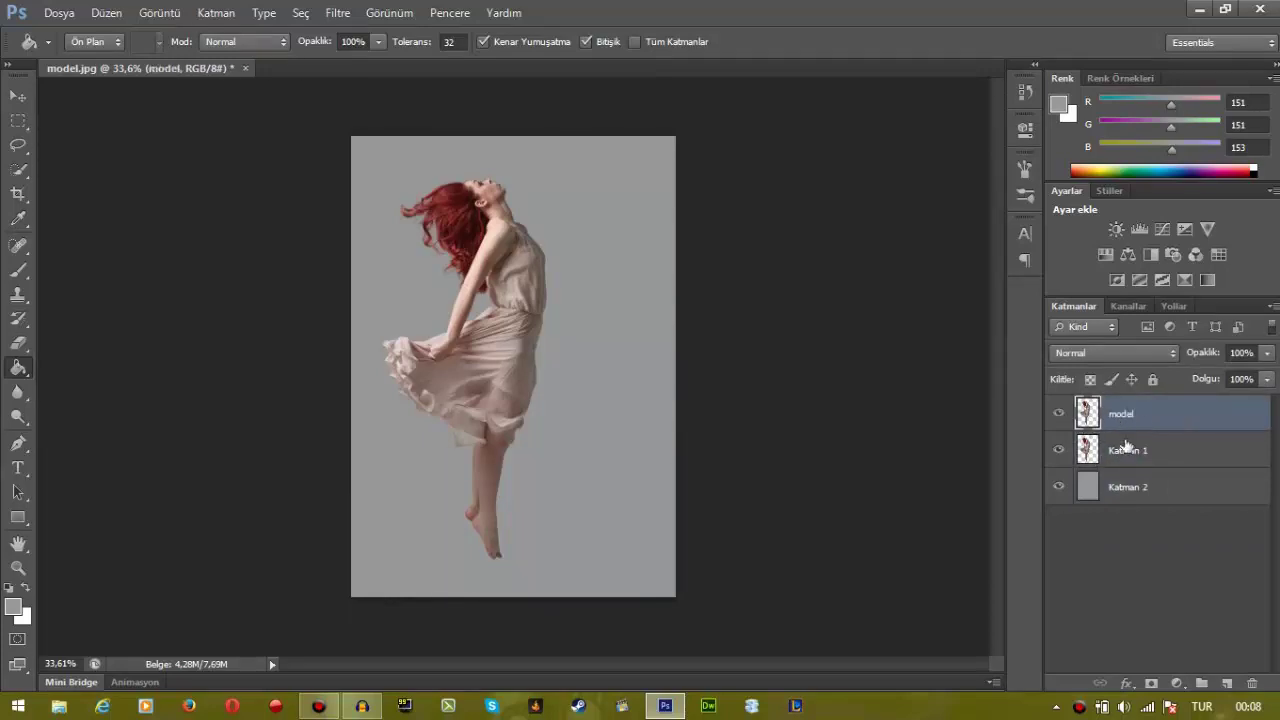
double_click(1125, 451)
type("ek")
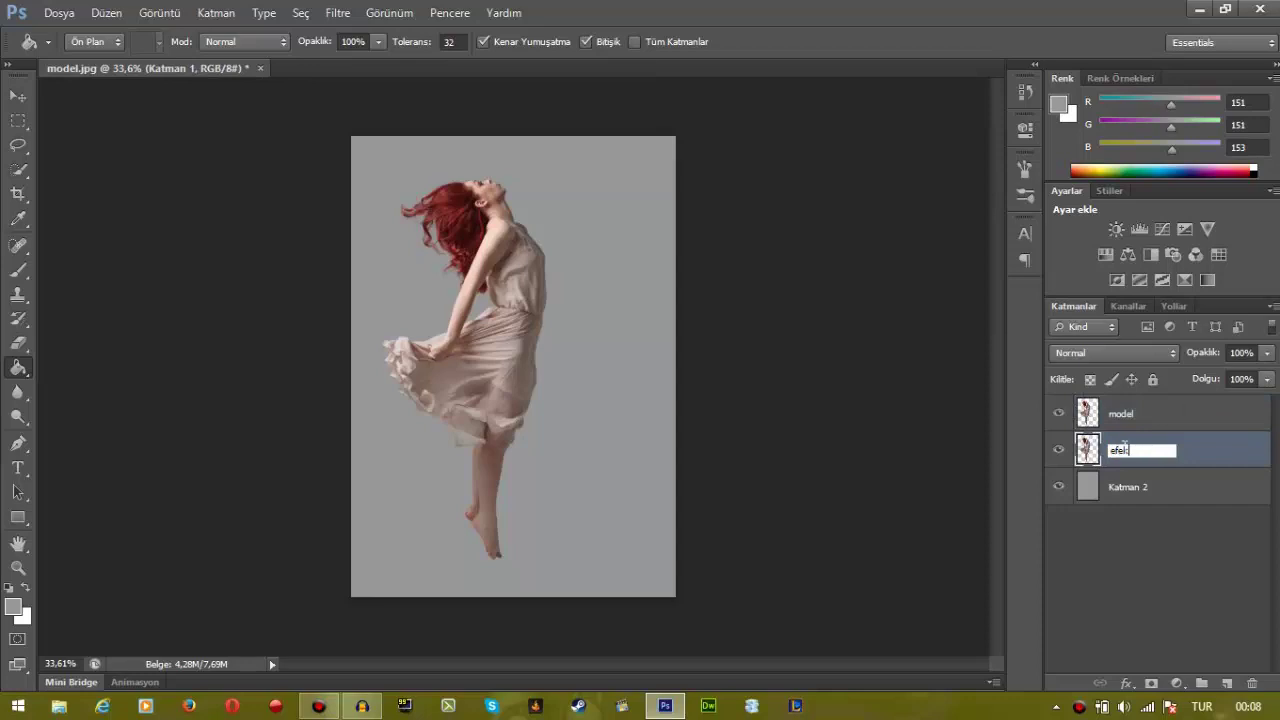
type("t")
key("Return")
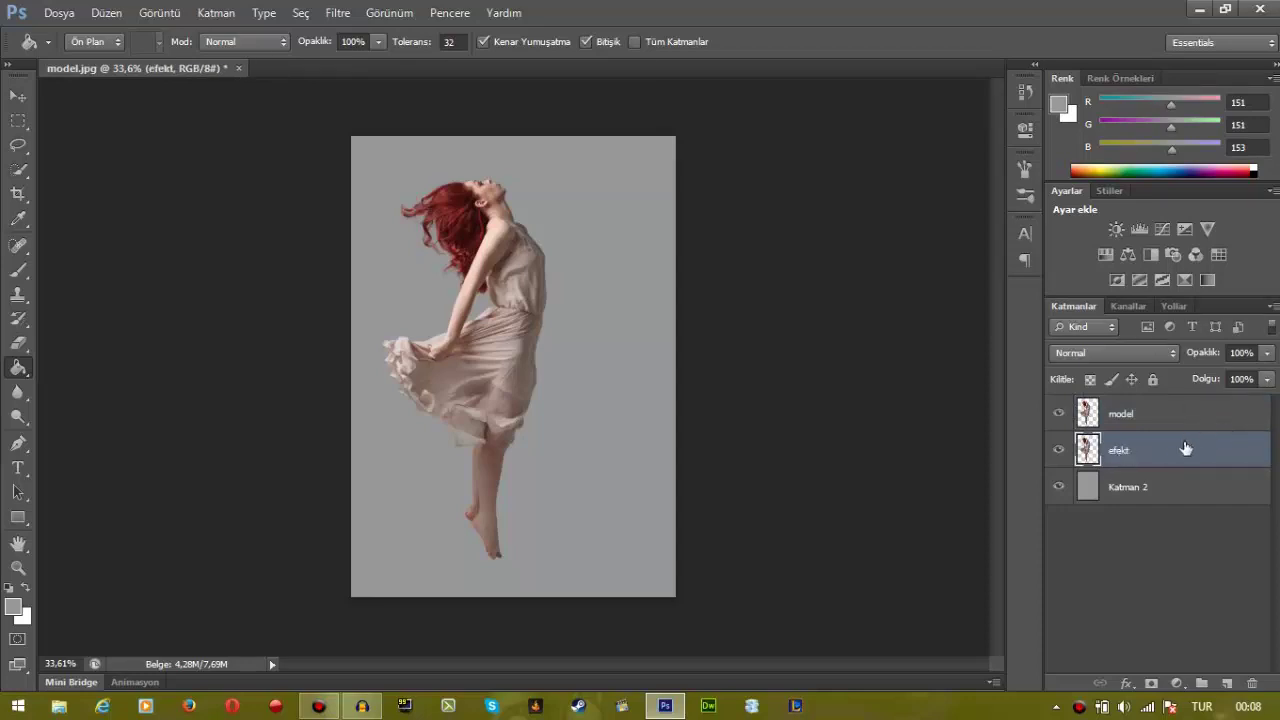
Step: Open Filtre > Sıvılaştır and set the Forward Warp brush size to 500
left_click(337, 14)
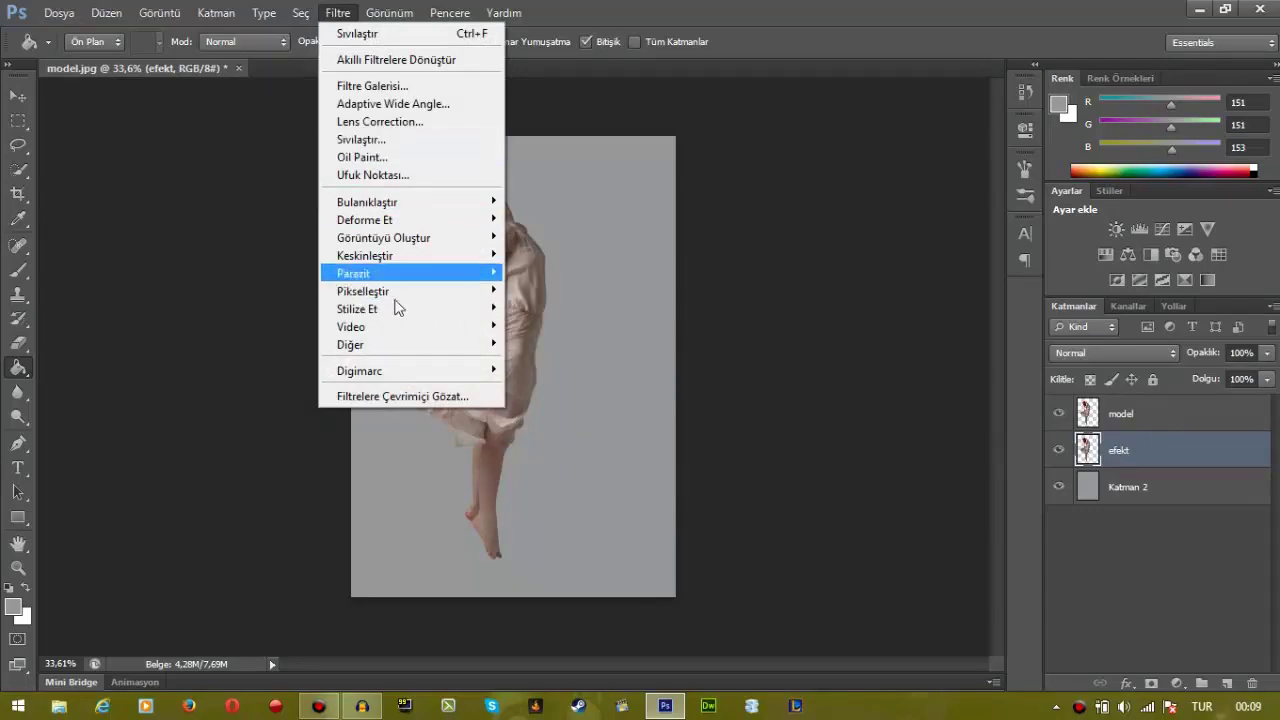
left_click(376, 141)
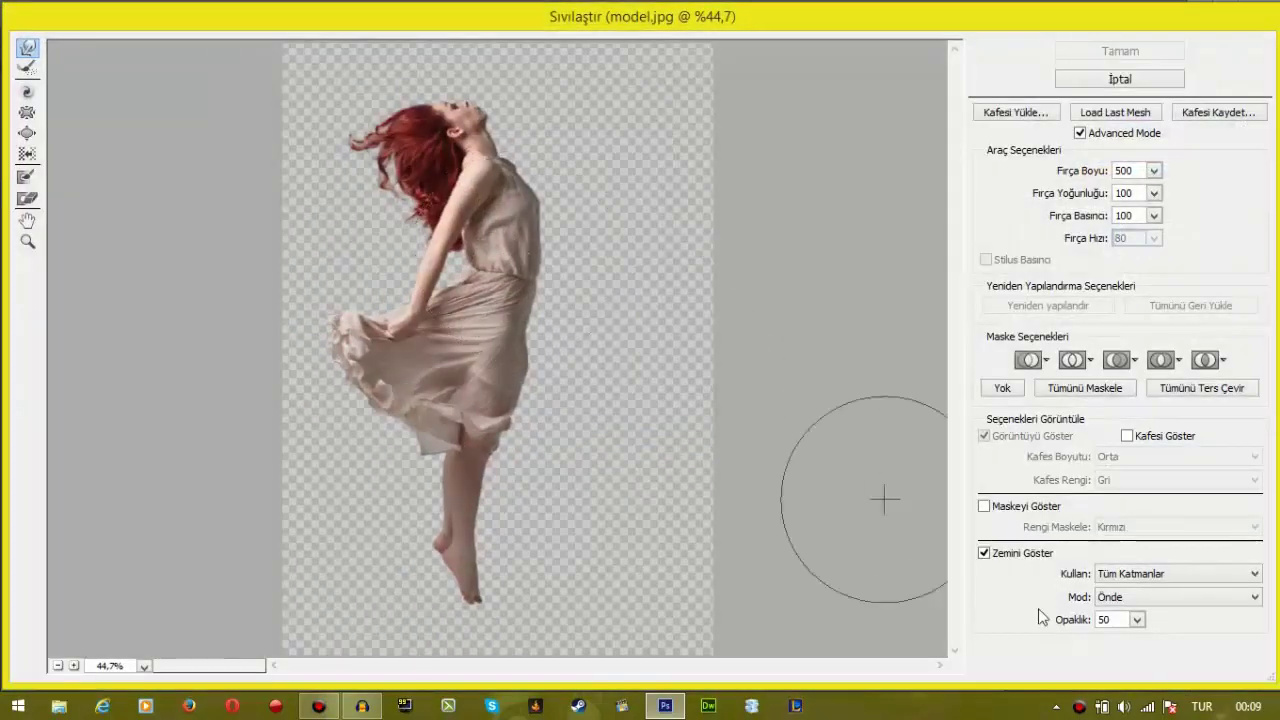
left_click(1129, 574)
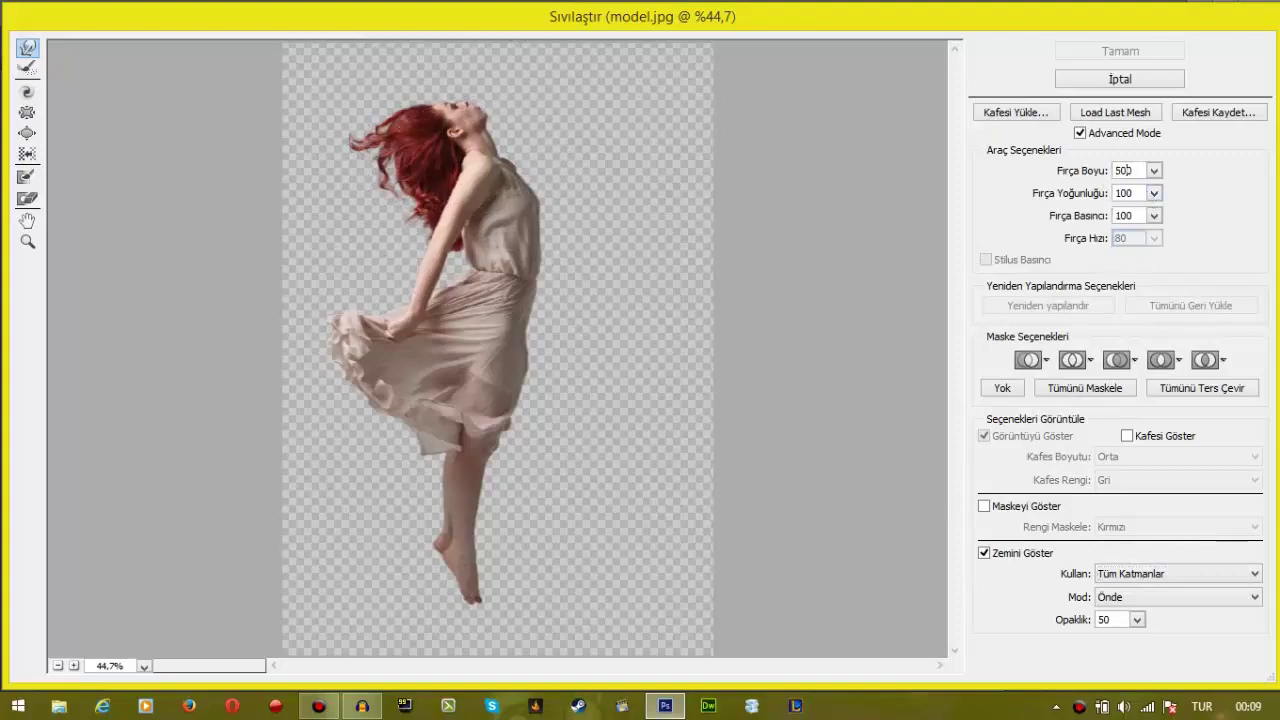
left_click(1154, 170)
left_click_drag(1062, 196, 1060, 196)
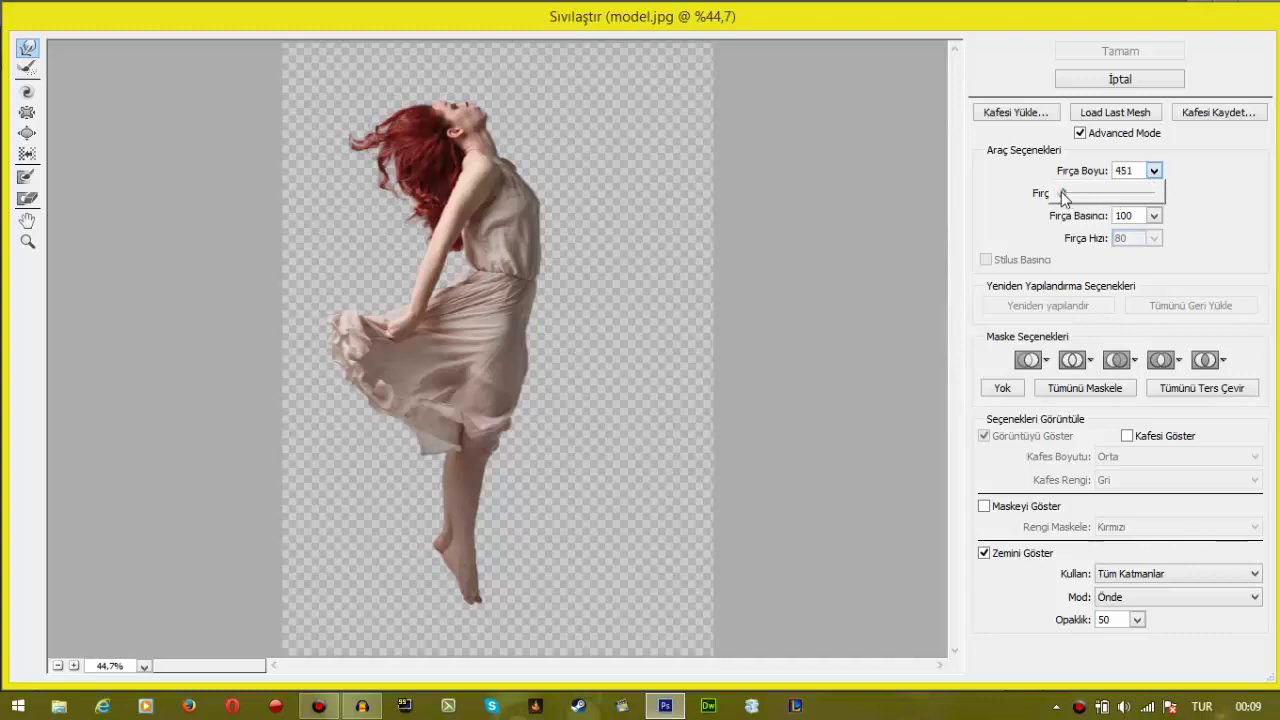
left_click(958, 162)
type("500")
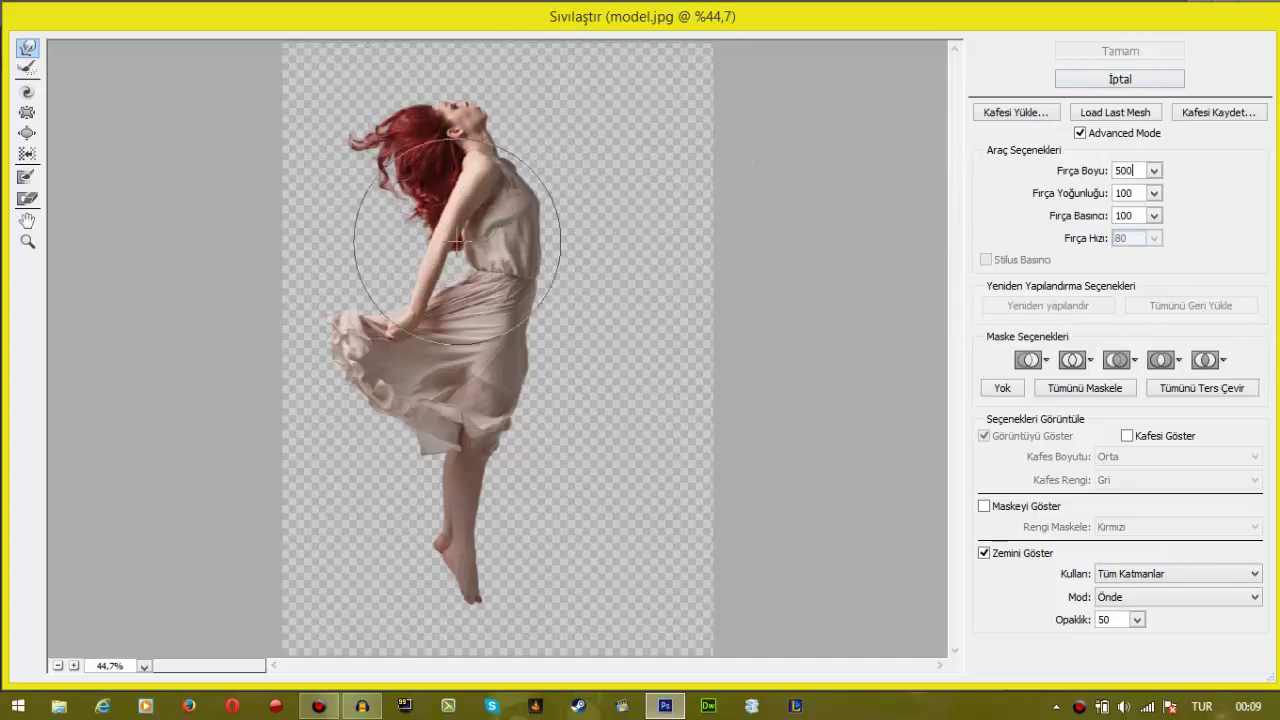
Step: Push the red hair, arm and dress out to the left and apply Liquify
mouse_move(386, 100)
left_mouse_down()
mouse_move(339, 175)
mouse_move(441, 232)
mouse_move(424, 293)
left_mouse_up()
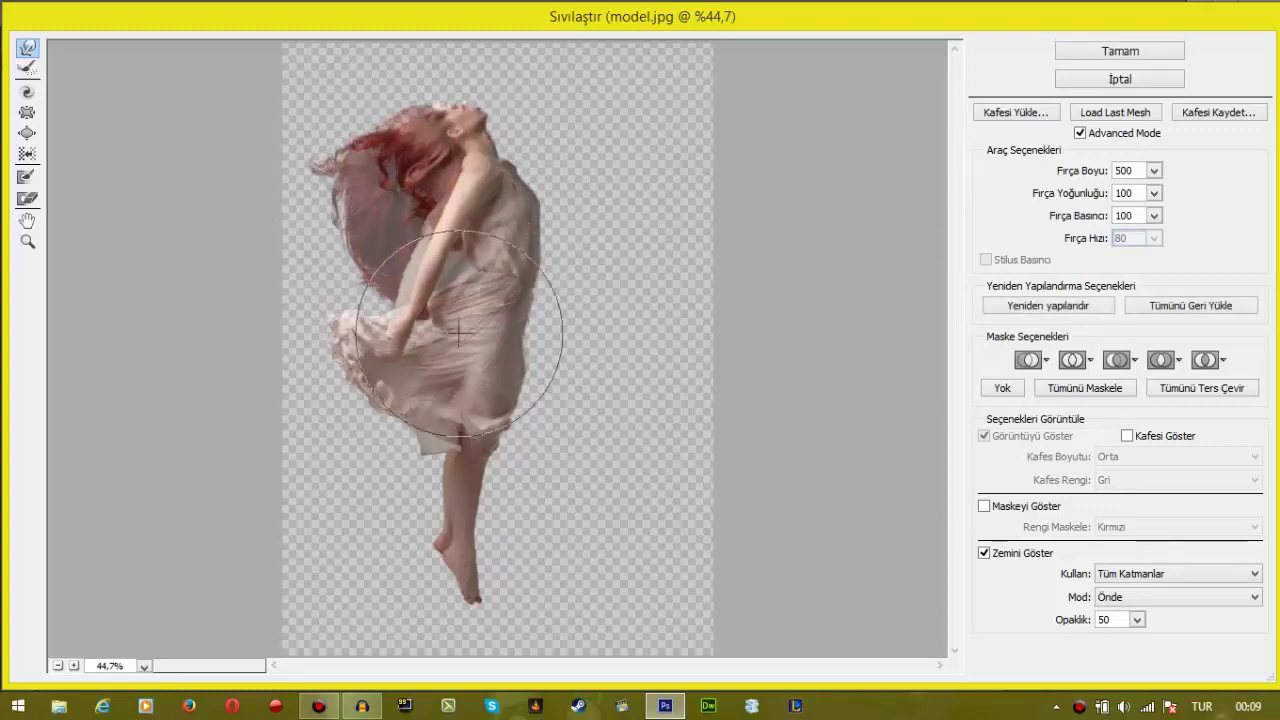
mouse_move(424, 293)
left_mouse_down()
mouse_move(367, 360)
mouse_move(390, 583)
mouse_move(357, 440)
mouse_move(414, 612)
mouse_move(403, 508)
mouse_move(329, 429)
mouse_move(357, 314)
mouse_move(381, 350)
mouse_move(420, 170)
mouse_move(371, 157)
mouse_move(357, 129)
mouse_move(368, 125)
mouse_move(306, 223)
mouse_move(320, 286)
mouse_move(381, 320)
mouse_move(314, 343)
mouse_move(294, 334)
mouse_move(322, 340)
left_mouse_up()
left_click(1112, 51)
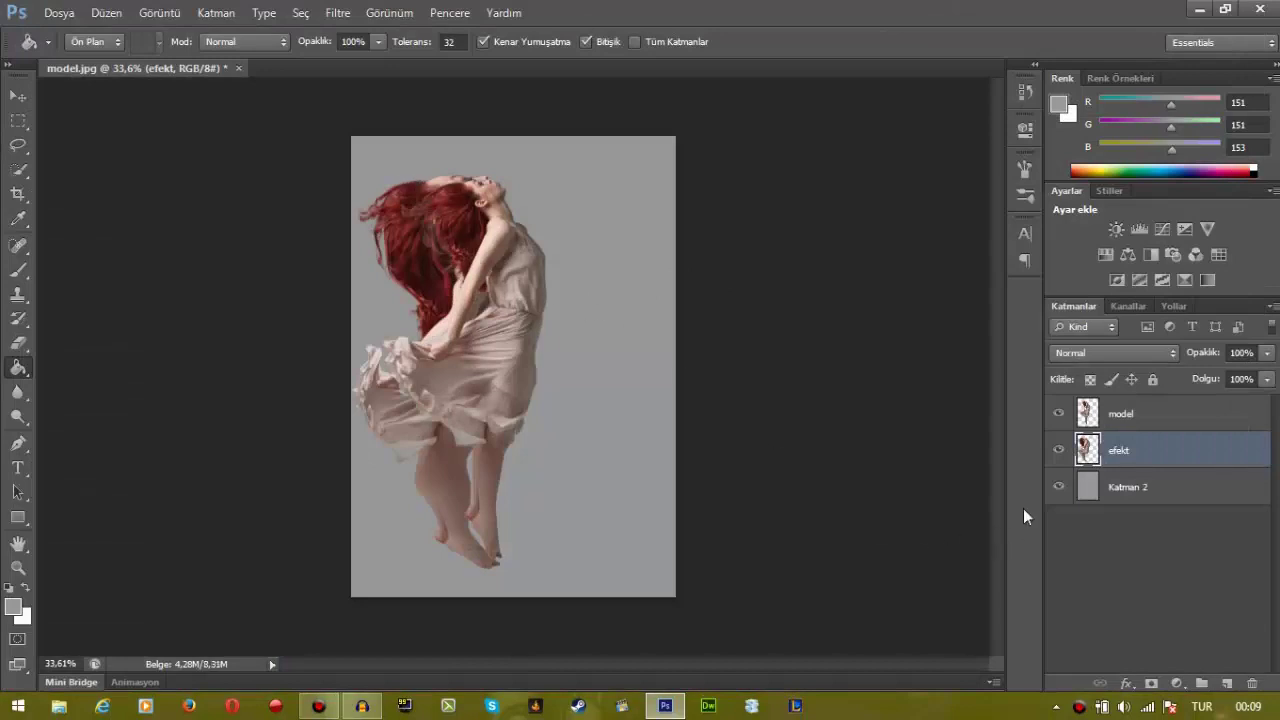
Step: Add white layer masks to both the efekt and model layers
left_click(1151, 683)
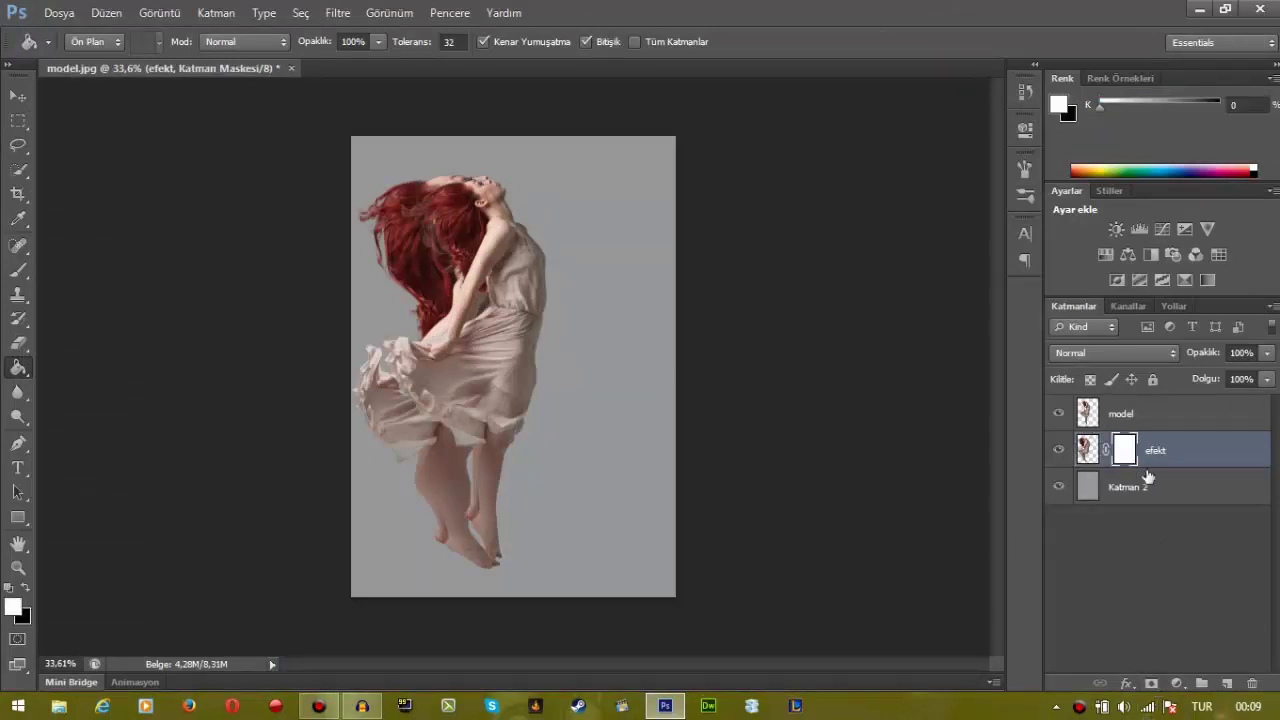
left_click(1150, 413)
left_click(1150, 683)
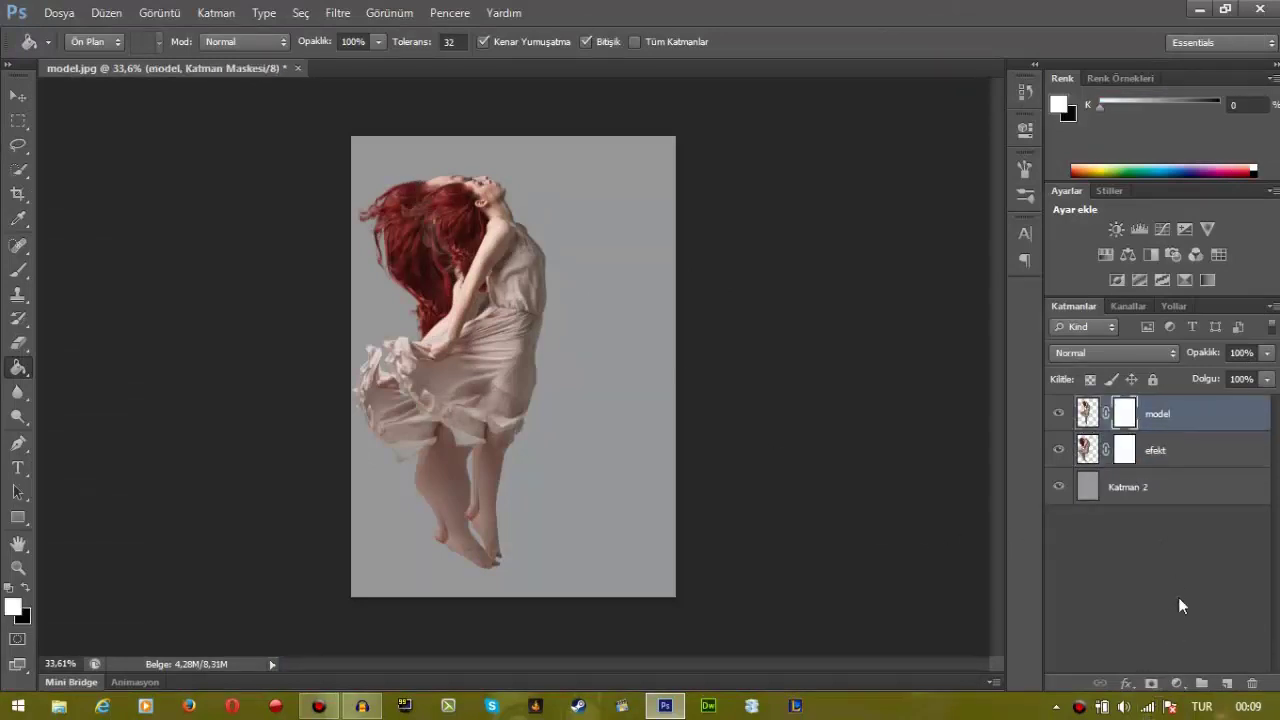
left_click(1125, 447)
left_click(1127, 418)
Step: Invert the efekt mask to black with Ters Çevir, then select the model mask and Brush tool
double_click(1125, 450)
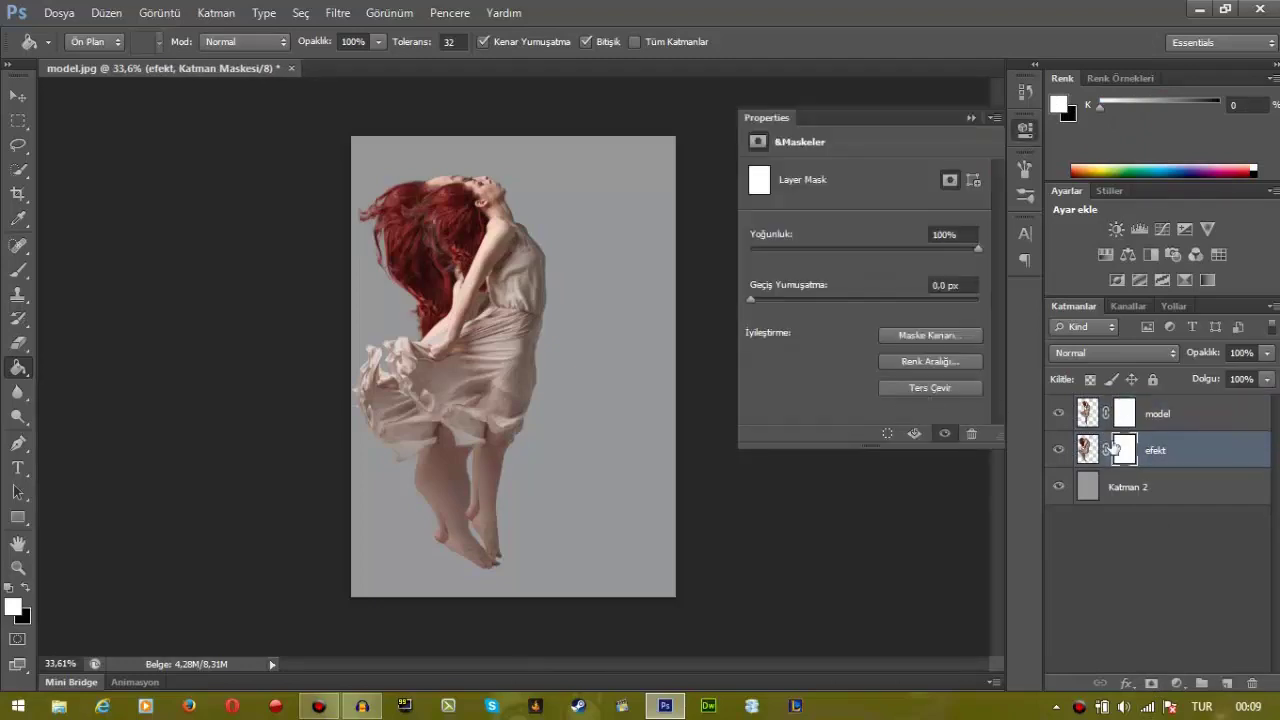
left_click(945, 387)
left_click(966, 117)
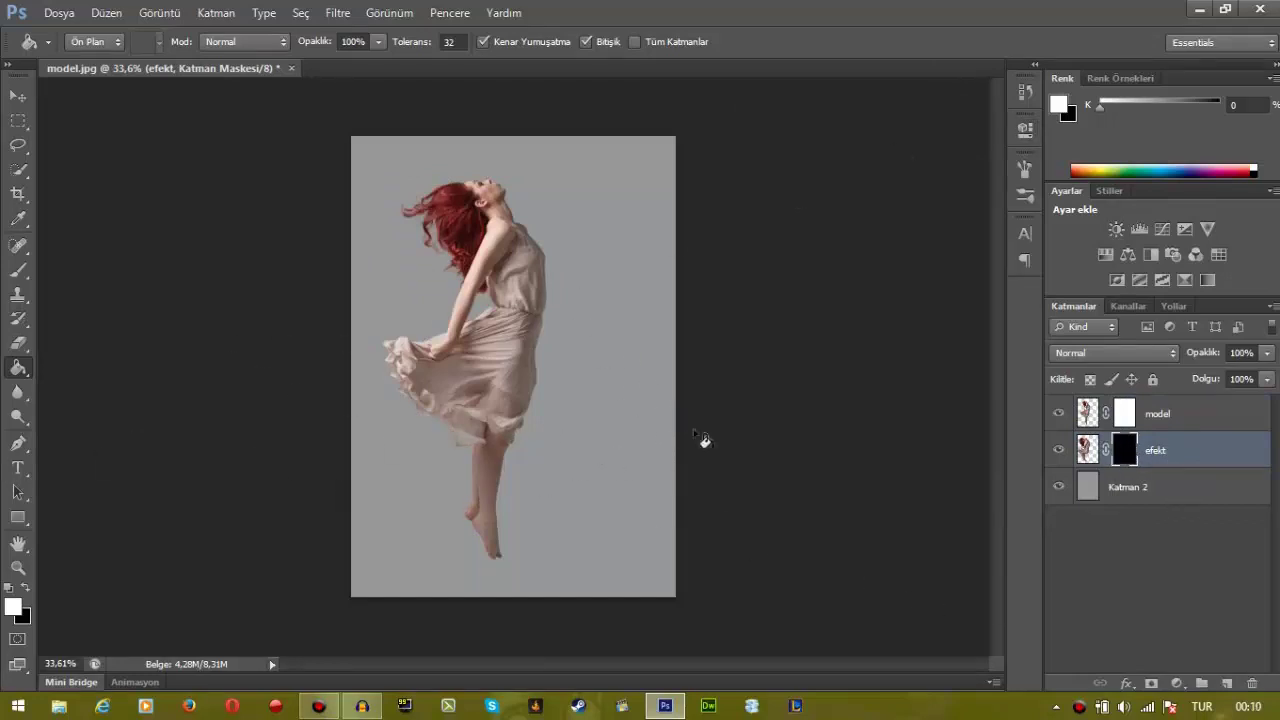
left_click(1123, 416)
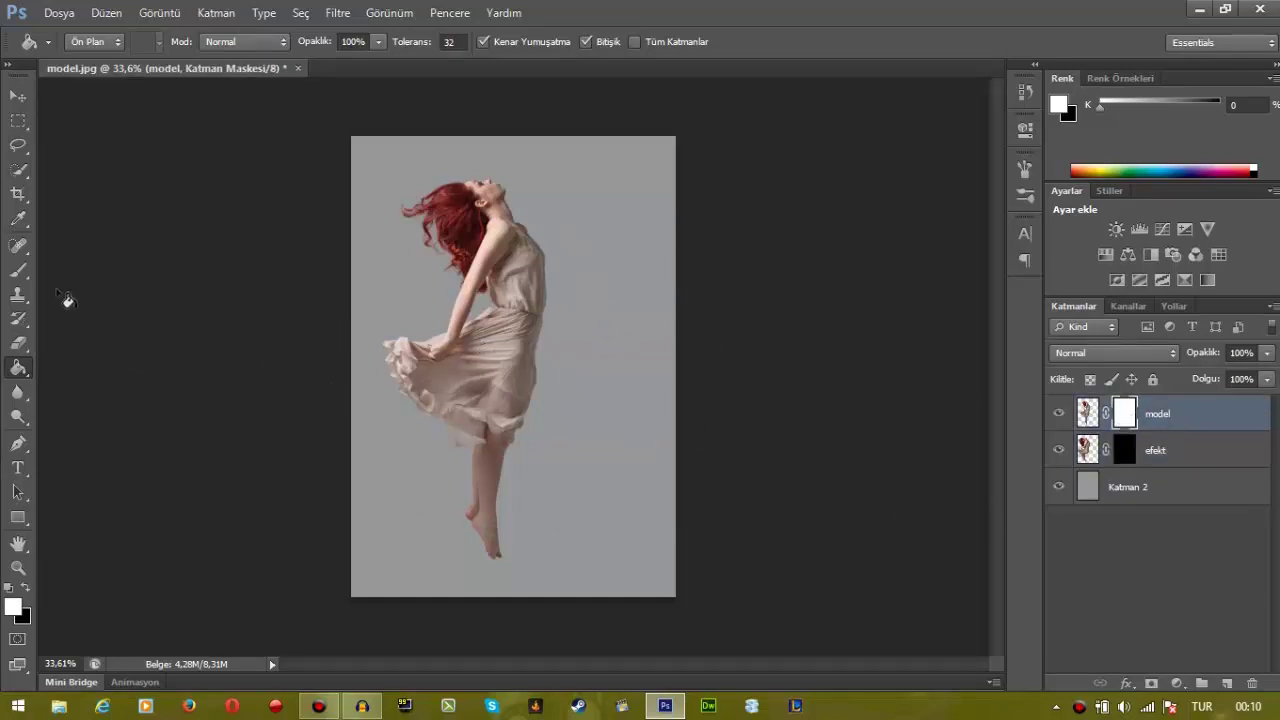
left_click(19, 270)
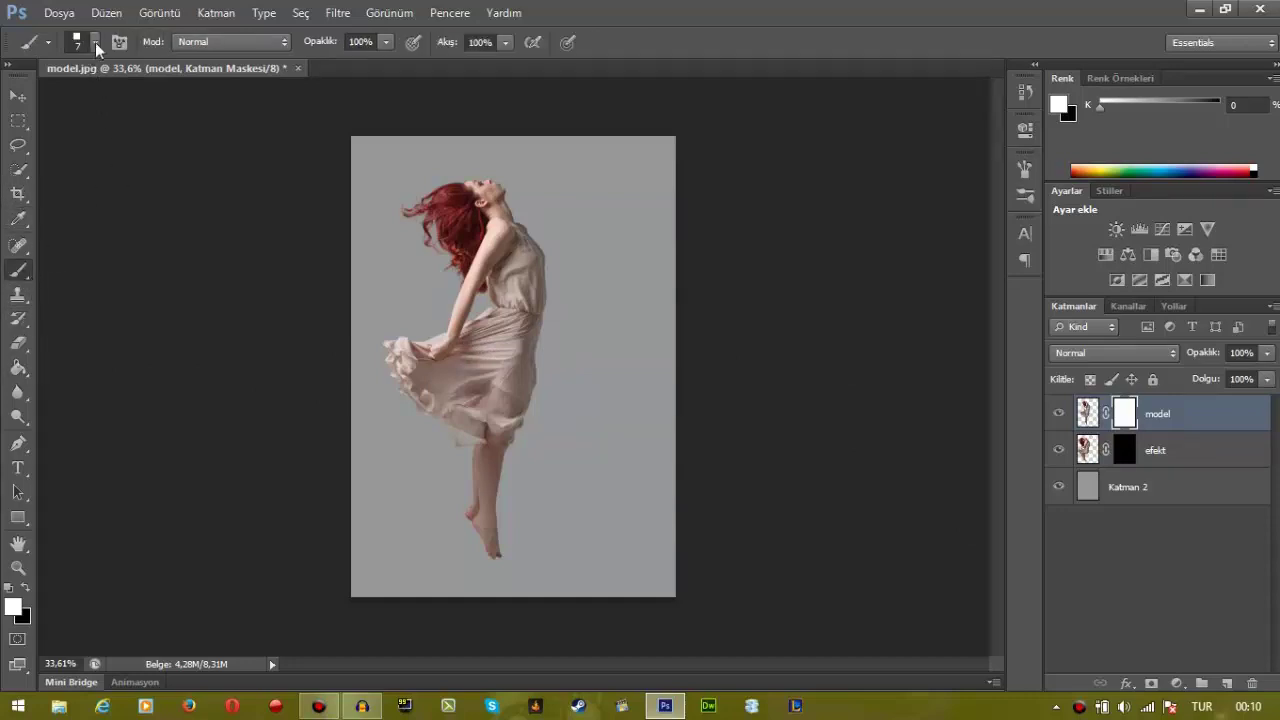
Step: Append the Çeşitli Fırçalar brush set to the current brush presets with Ekle
left_click(96, 42)
left_click(473, 76)
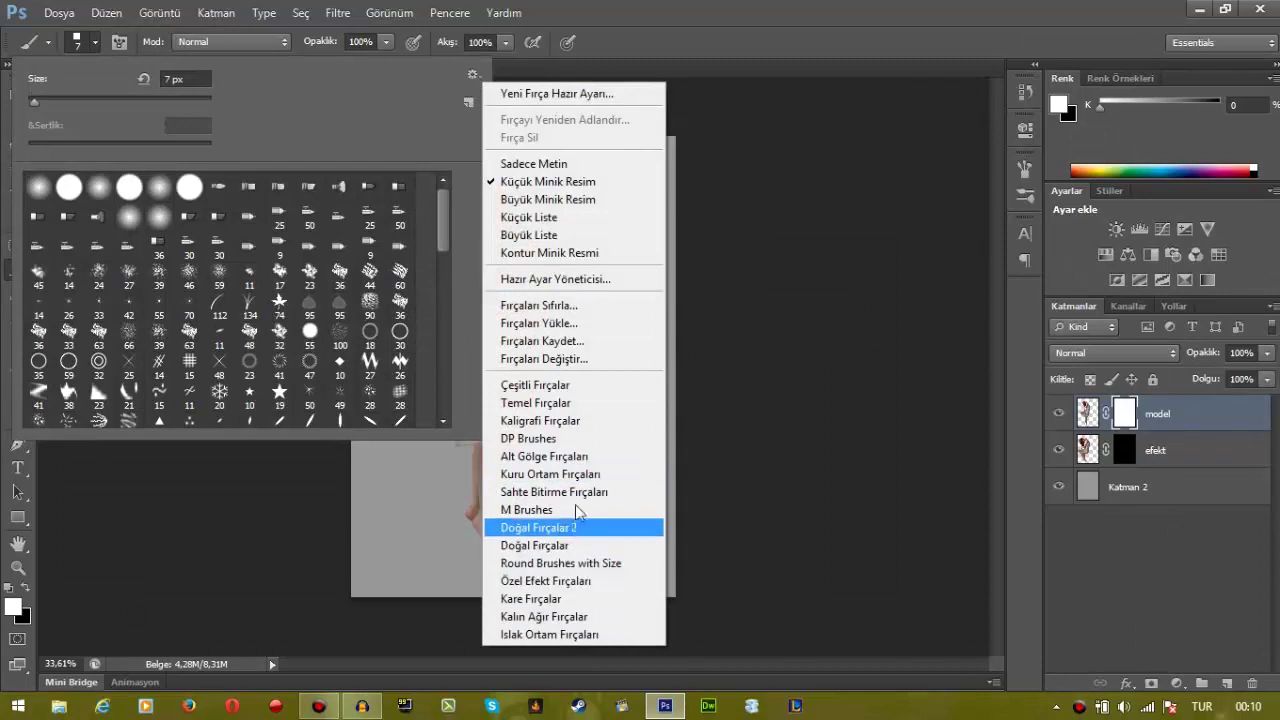
left_click(580, 386)
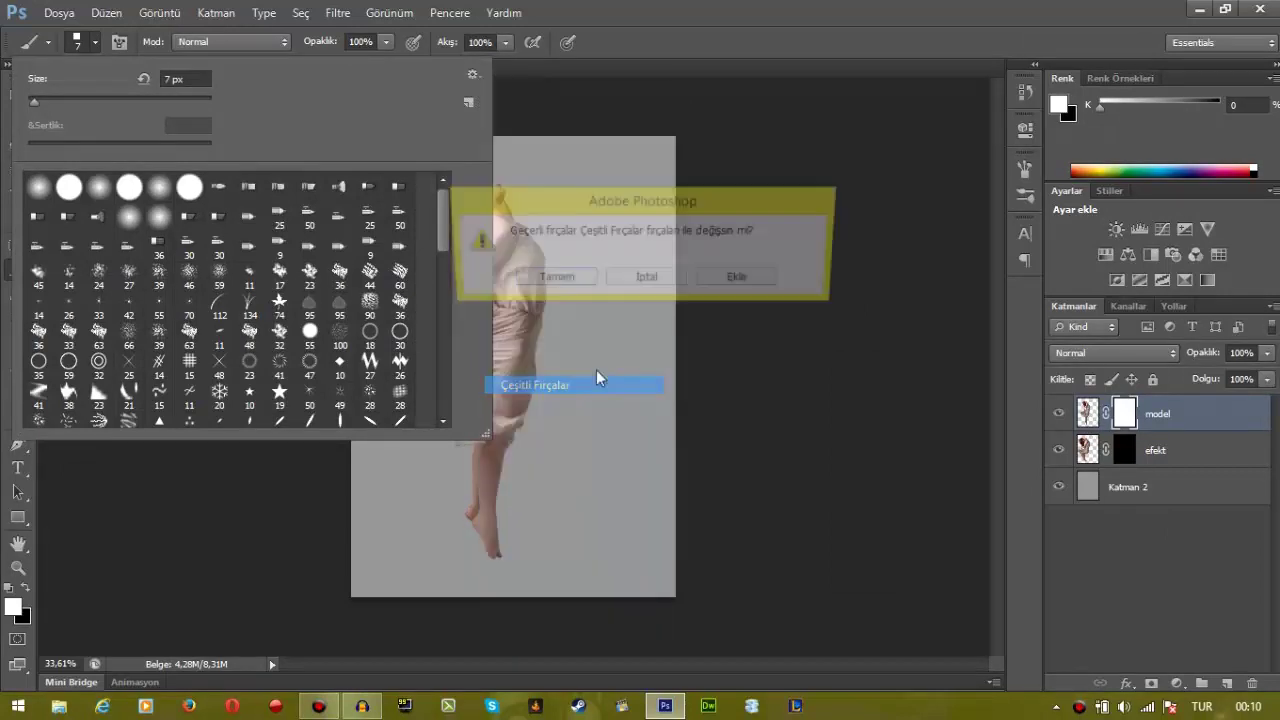
left_click(754, 285)
left_click_drag(442, 236, 500, 91)
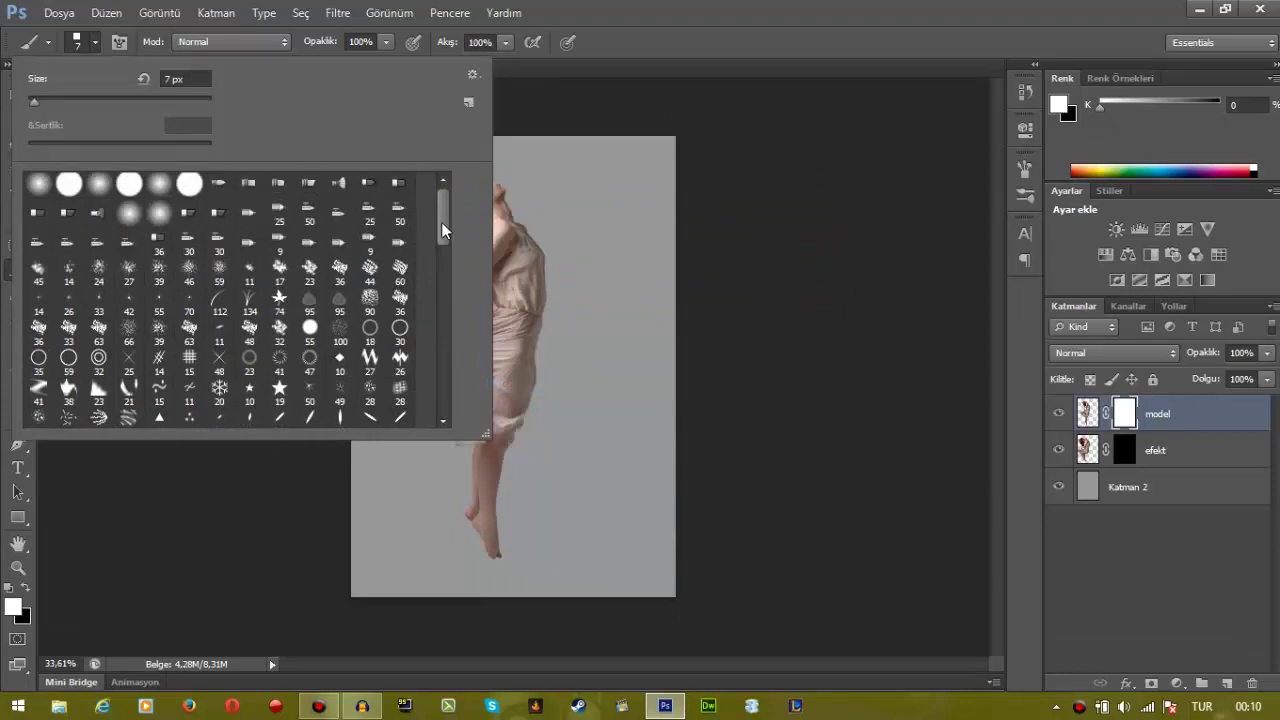
left_click_drag(443, 227, 445, 285)
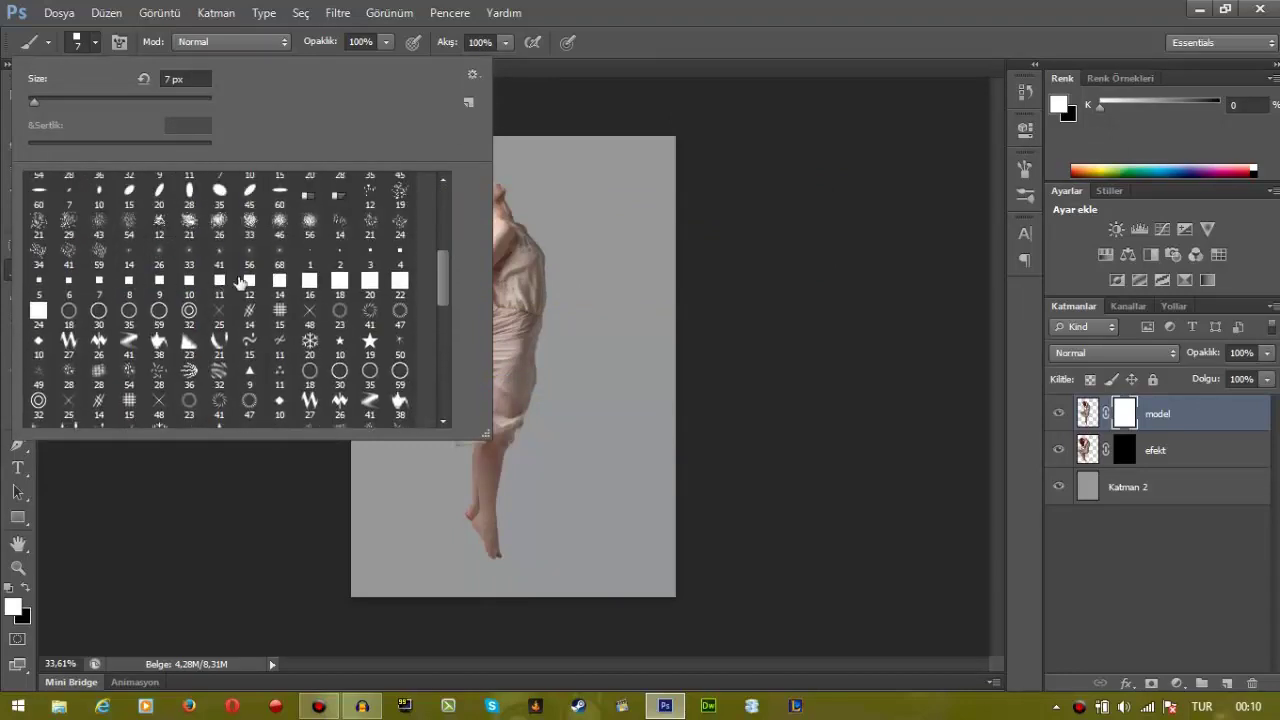
Step: Pick the 7 px square brush and open its brush tip settings
left_click(98, 284)
left_click(129, 284)
left_click(98, 285)
left_click(113, 40)
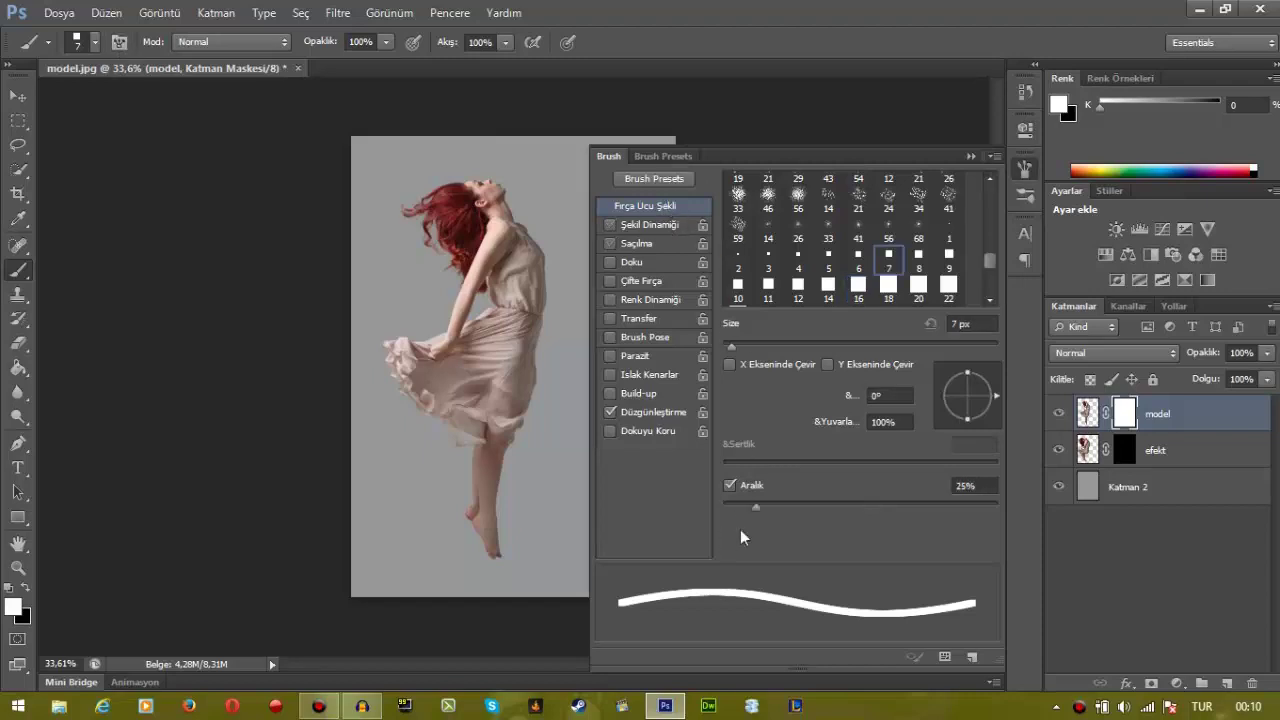
Step: Set spacing to 151%, then enable Shape Dynamics: 80% size jitter, 50% minimum diameter, angle jitter, roundness jitter and minimum roundness
mouse_move(758, 505)
left_mouse_down()
mouse_move(956, 514)
mouse_move(1010, 501)
left_mouse_up()
left_click(635, 229)
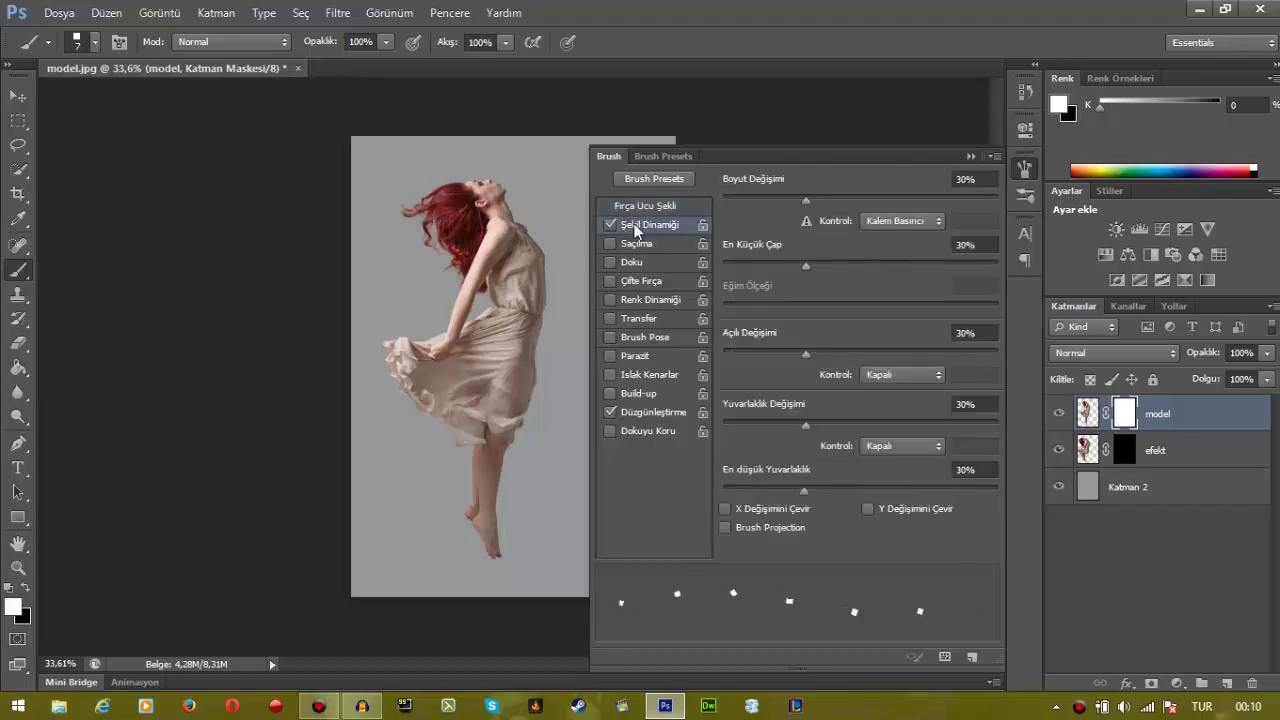
left_click_drag(804, 200, 939, 201)
left_click_drag(821, 263, 835, 261)
left_click_drag(858, 262, 860, 262)
left_click_drag(854, 363, 860, 364)
left_click_drag(804, 424, 848, 424)
left_click_drag(803, 489, 858, 488)
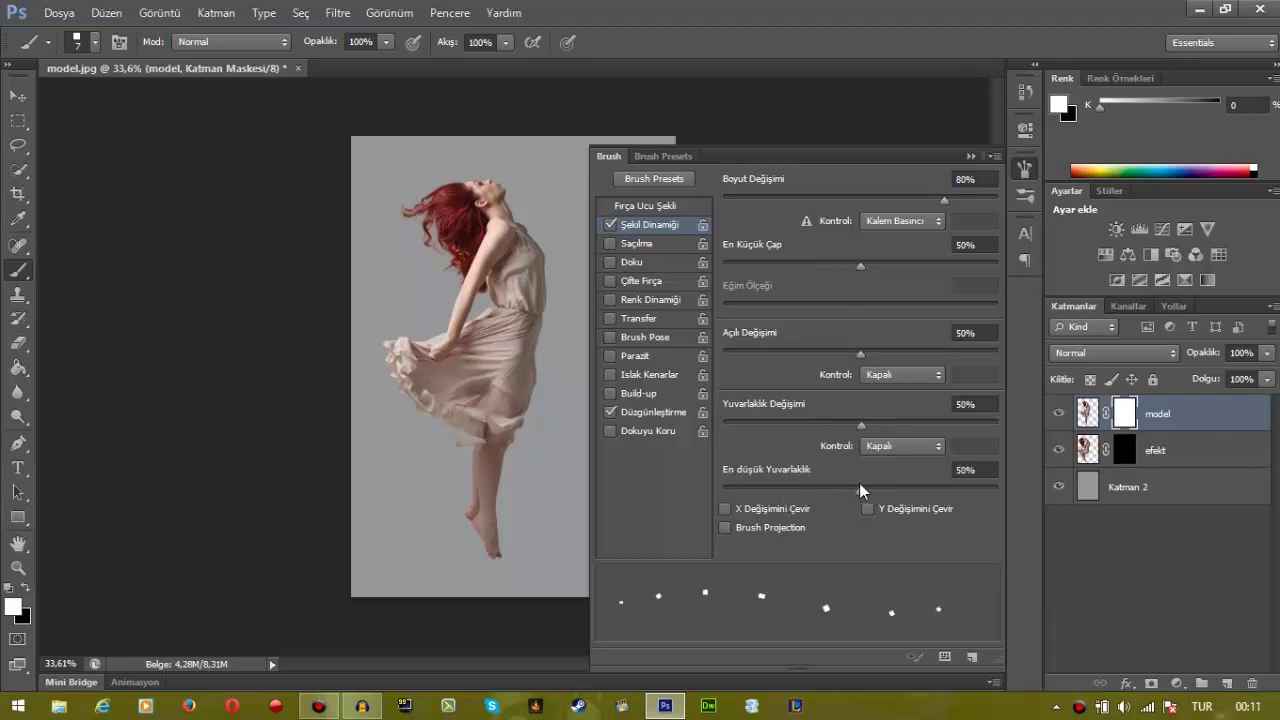
Step: Enable Scattering with 1000% scatter and a dab count of 11
left_click(638, 243)
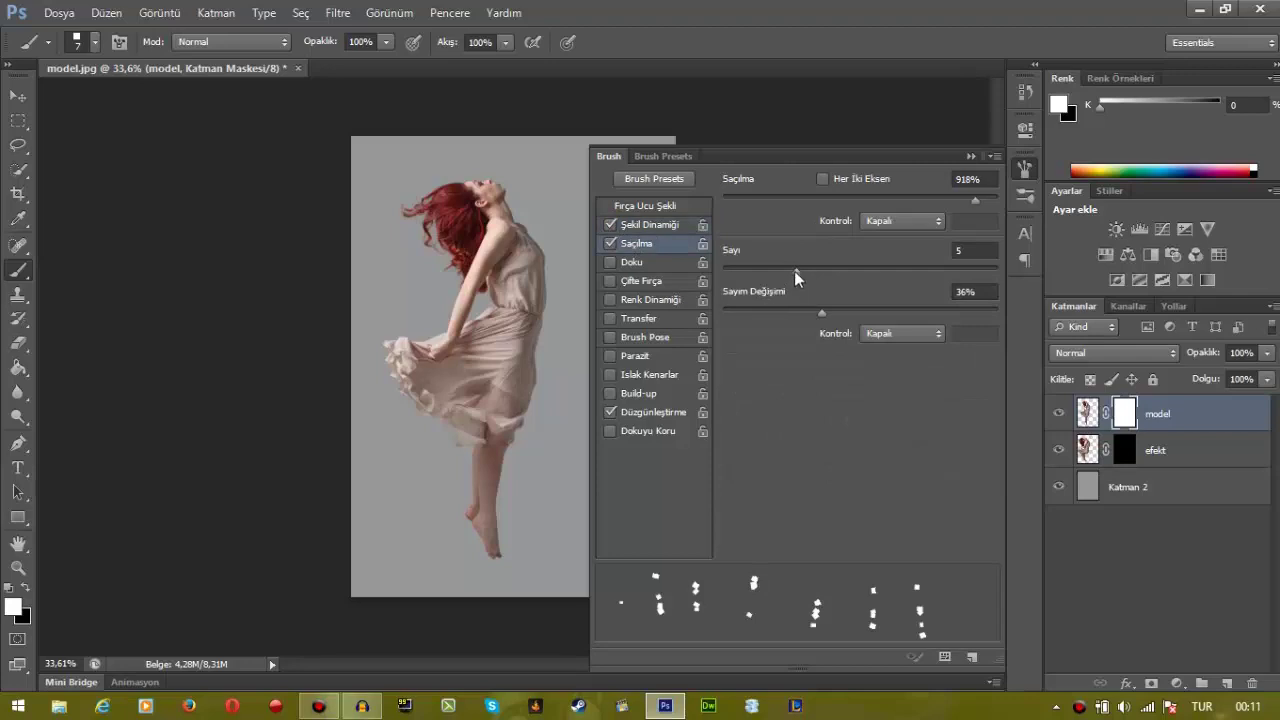
left_click_drag(796, 269, 858, 262)
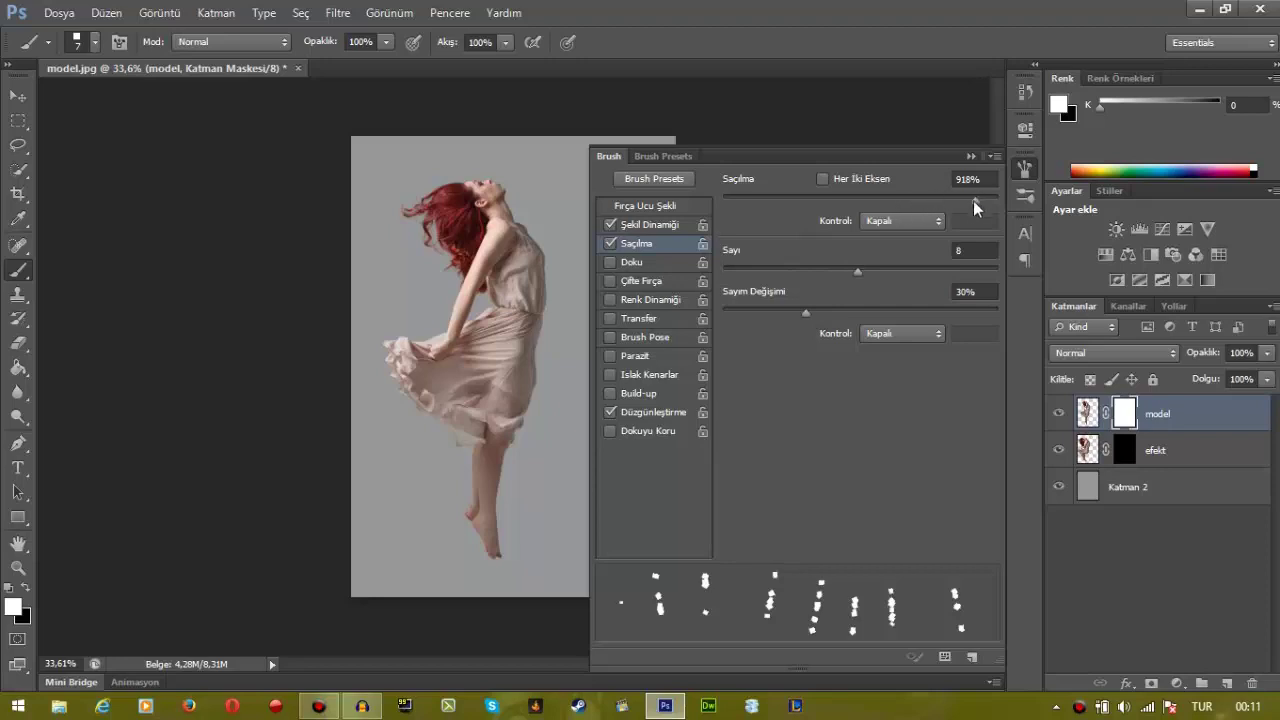
left_click_drag(976, 199, 992, 199)
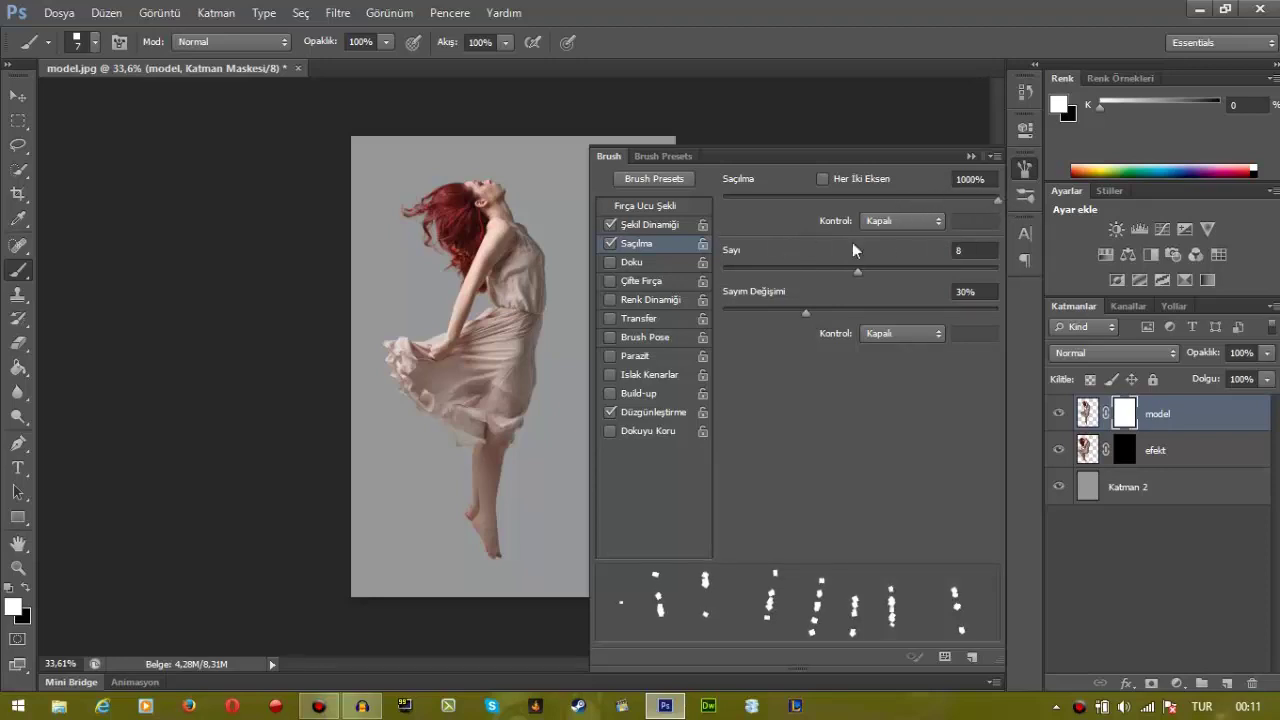
left_click_drag(857, 272, 912, 277)
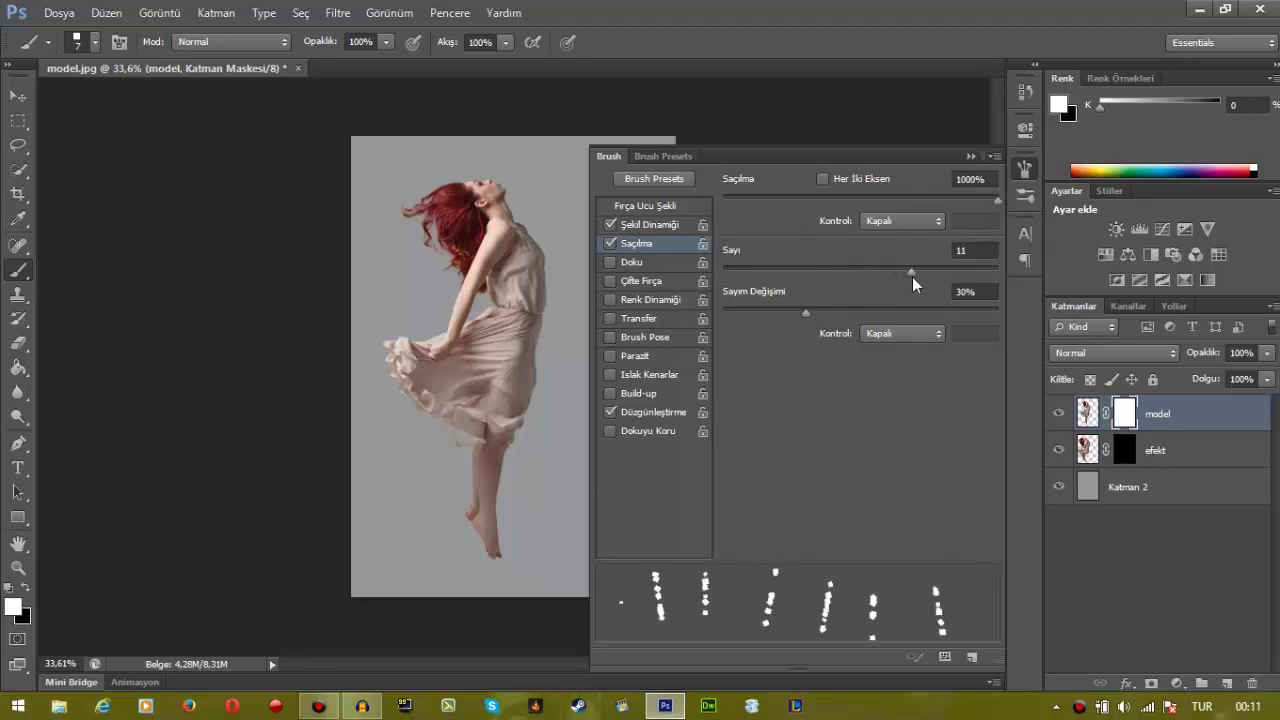
Step: Switch the brush to the 8 px square tip with wider spacing
left_click(652, 208)
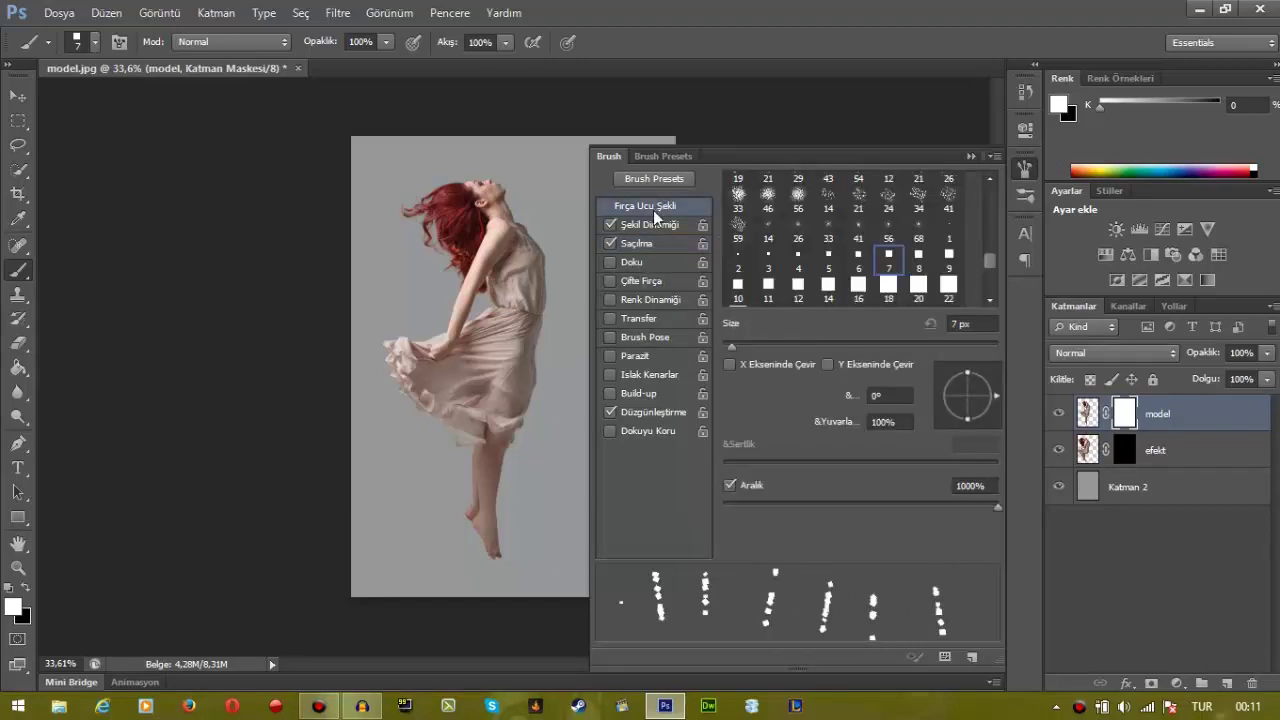
left_click(925, 262)
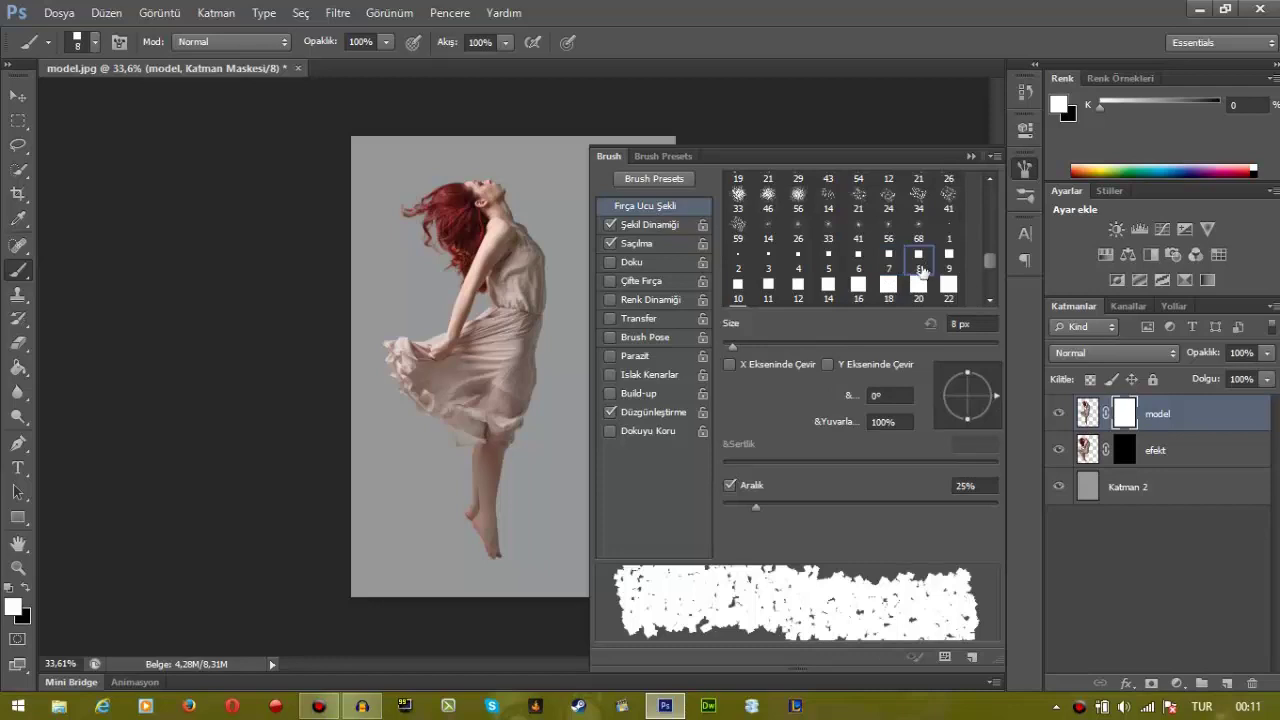
left_click(650, 225)
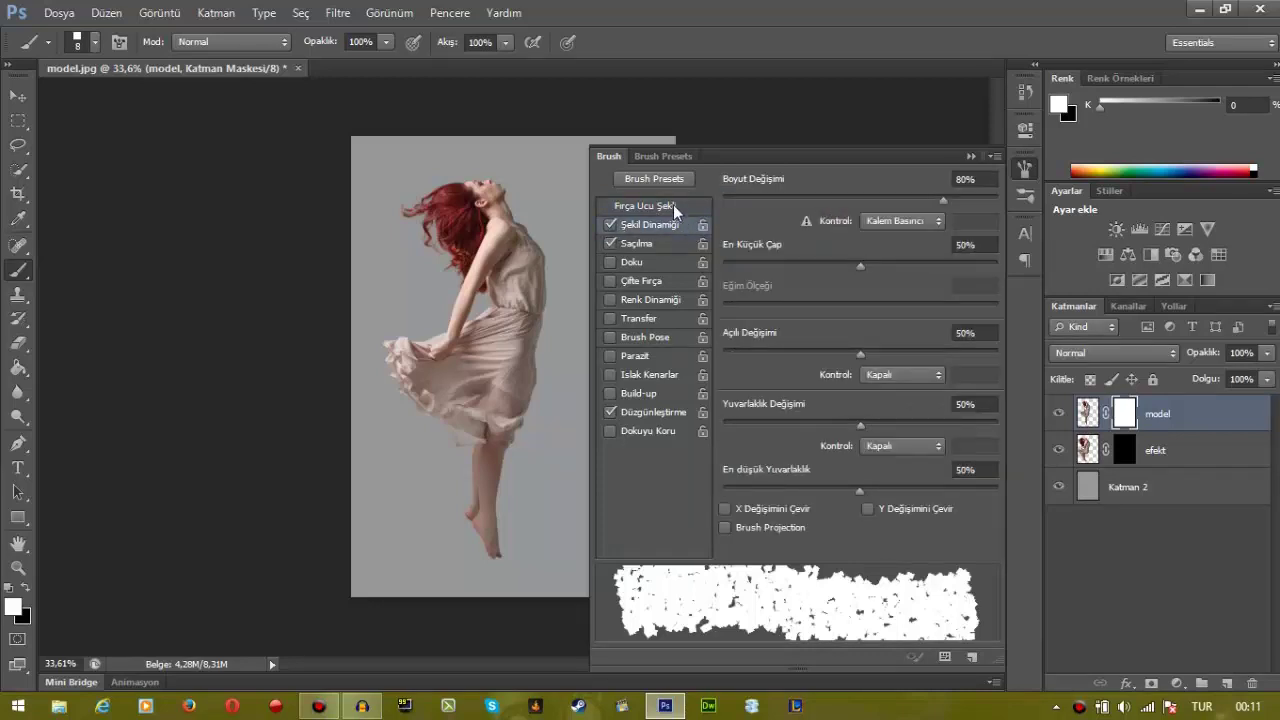
left_click(673, 204)
left_click_drag(752, 513, 949, 508)
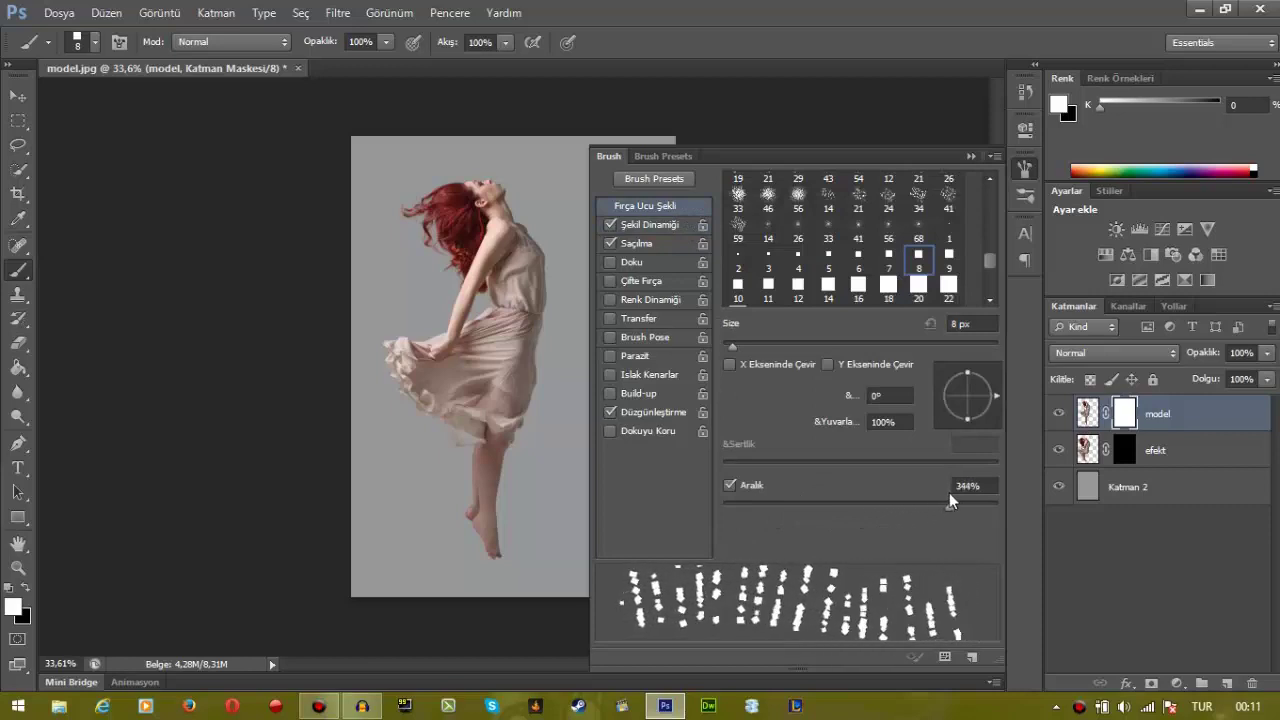
Step: Lower size jitter to 45% and minimum diameter, set count 4 and scatter 709%, then collapse the Brush panel
left_click(650, 225)
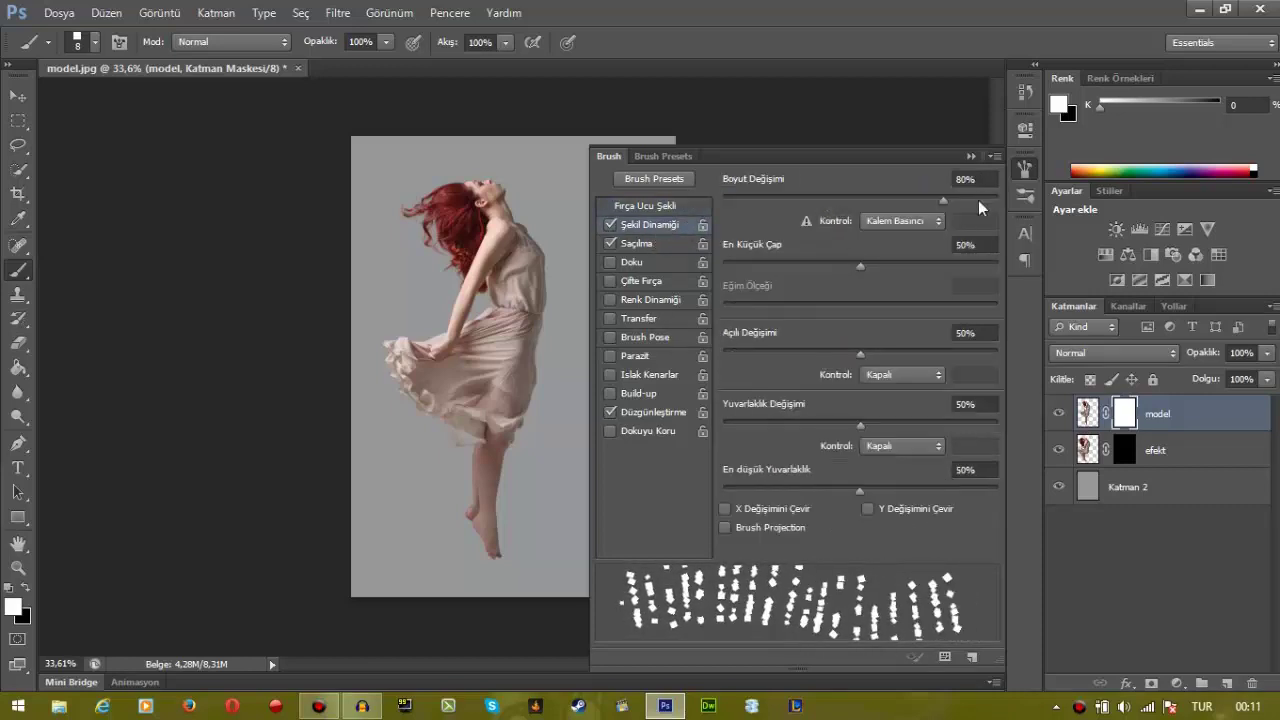
left_click_drag(946, 194, 845, 207)
left_click_drag(861, 264, 834, 265)
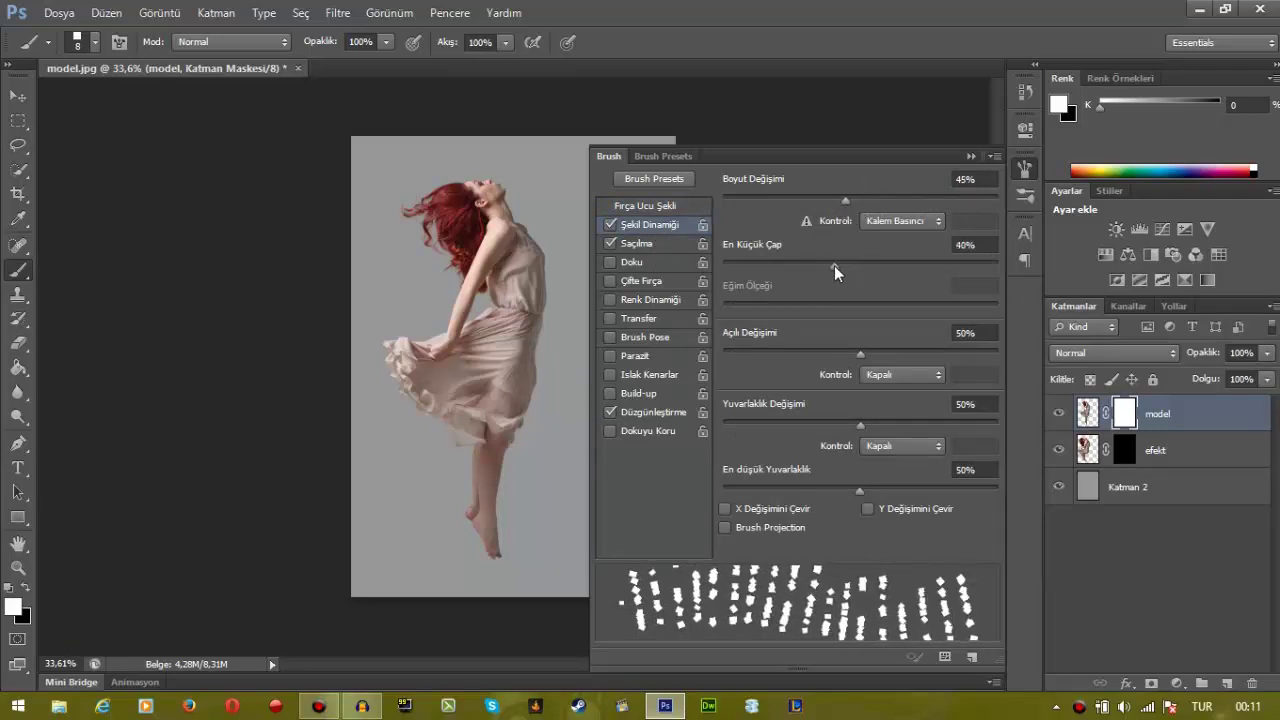
left_click(655, 245)
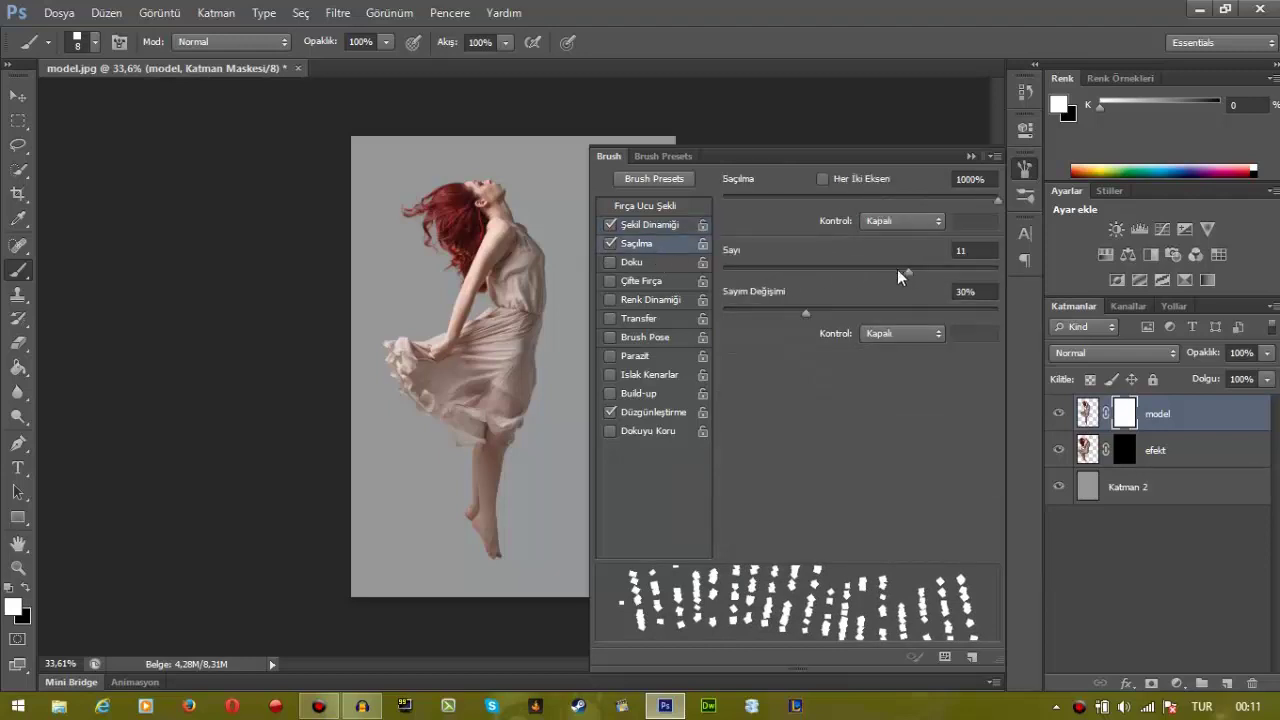
mouse_move(897, 269)
left_mouse_down()
mouse_move(776, 278)
mouse_move(767, 316)
left_mouse_up()
left_click_drag(820, 196, 918, 196)
left_click(969, 156)
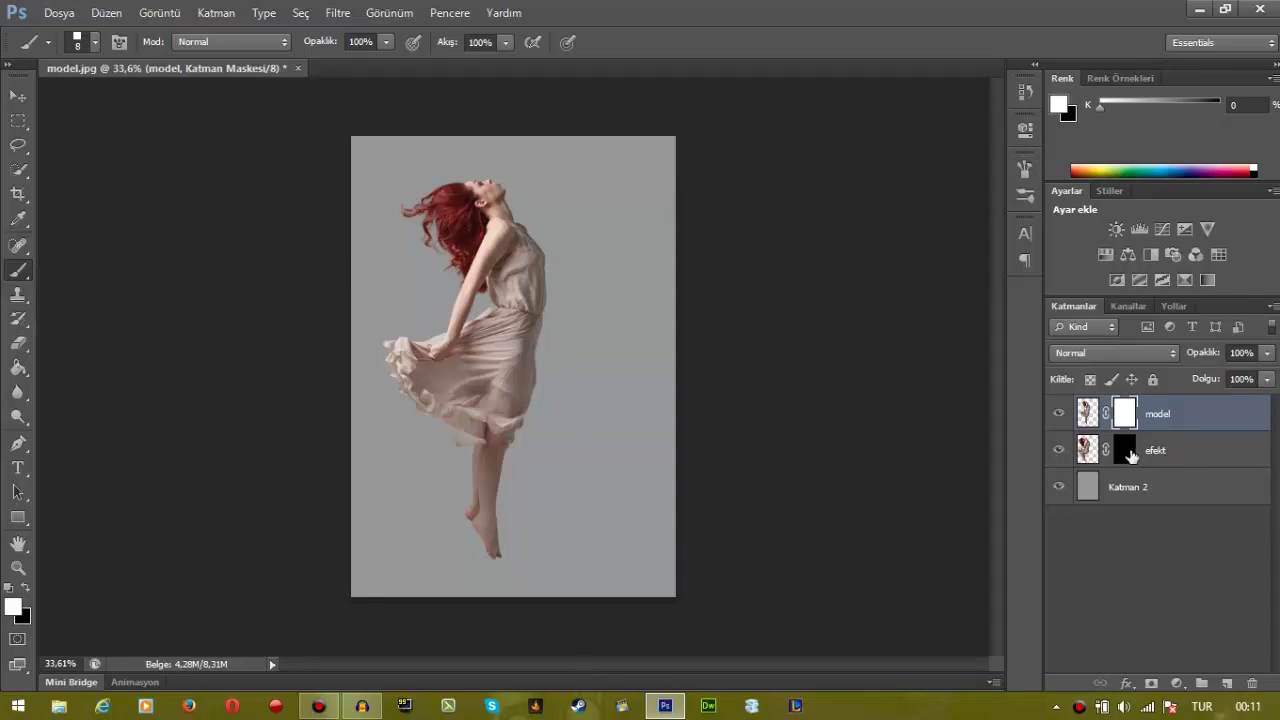
Step: Paint black on the model layer mask to break the hair, arm, shoulder and lower leg into square particles
key("x")
key("x")
key("x")
key("x")
key("x")
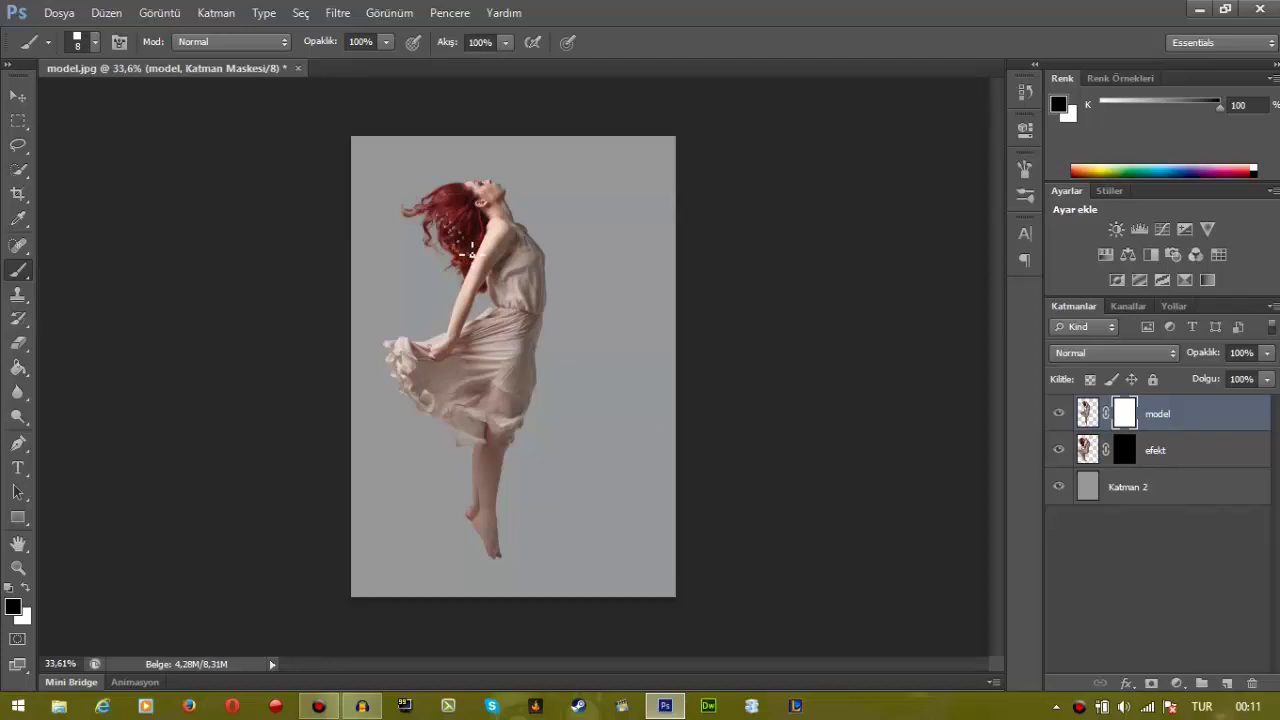
scroll(402, 239, "up", 5)
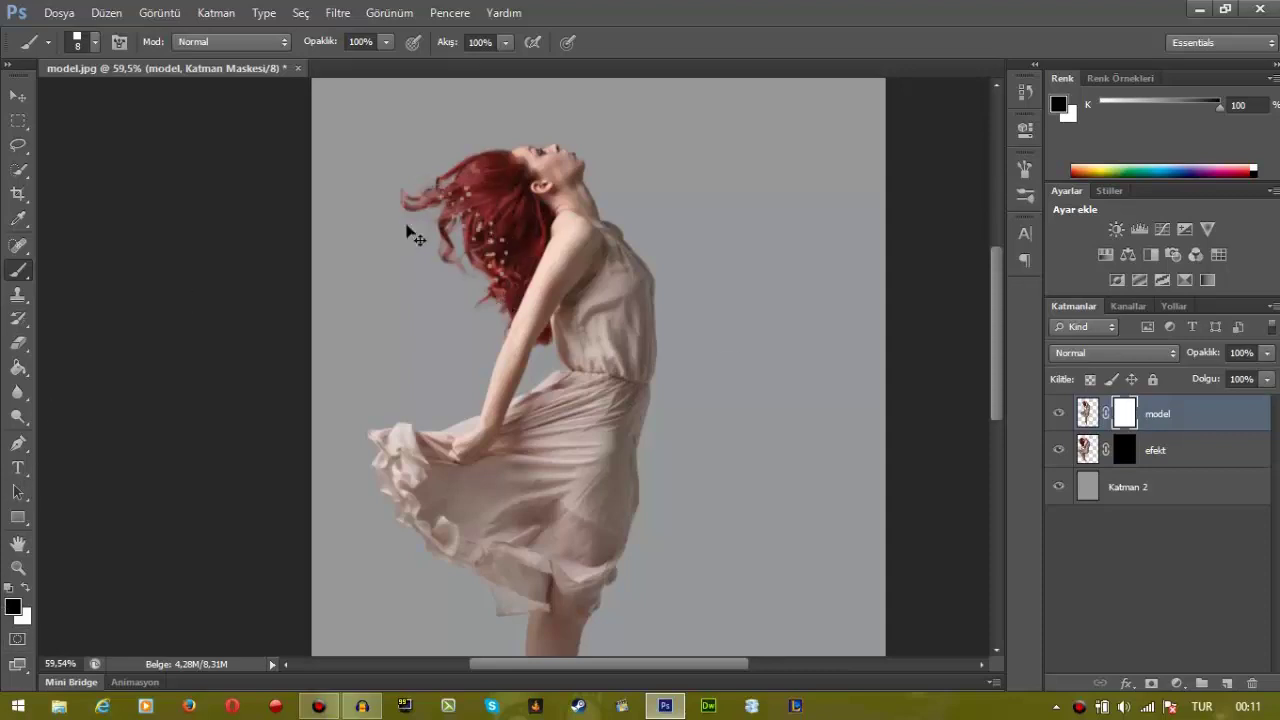
mouse_move(407, 231)
left_mouse_down()
mouse_move(514, 357)
mouse_move(441, 238)
mouse_move(457, 194)
mouse_move(466, 200)
mouse_move(508, 291)
mouse_move(491, 330)
mouse_move(526, 403)
mouse_move(494, 460)
mouse_move(394, 503)
mouse_move(436, 506)
mouse_move(463, 587)
left_mouse_up()
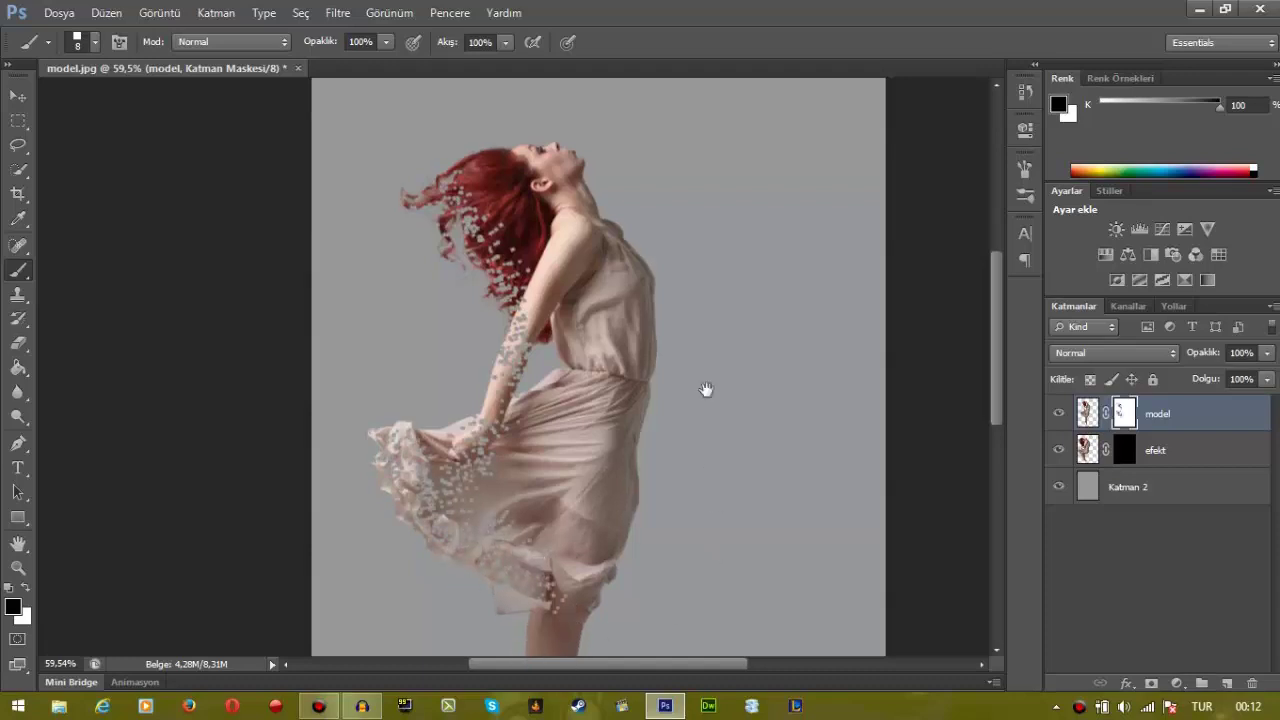
scroll(703, 389, "down", 5)
mouse_move(504, 377)
left_mouse_down()
mouse_move(537, 417)
mouse_move(539, 518)
left_mouse_up()
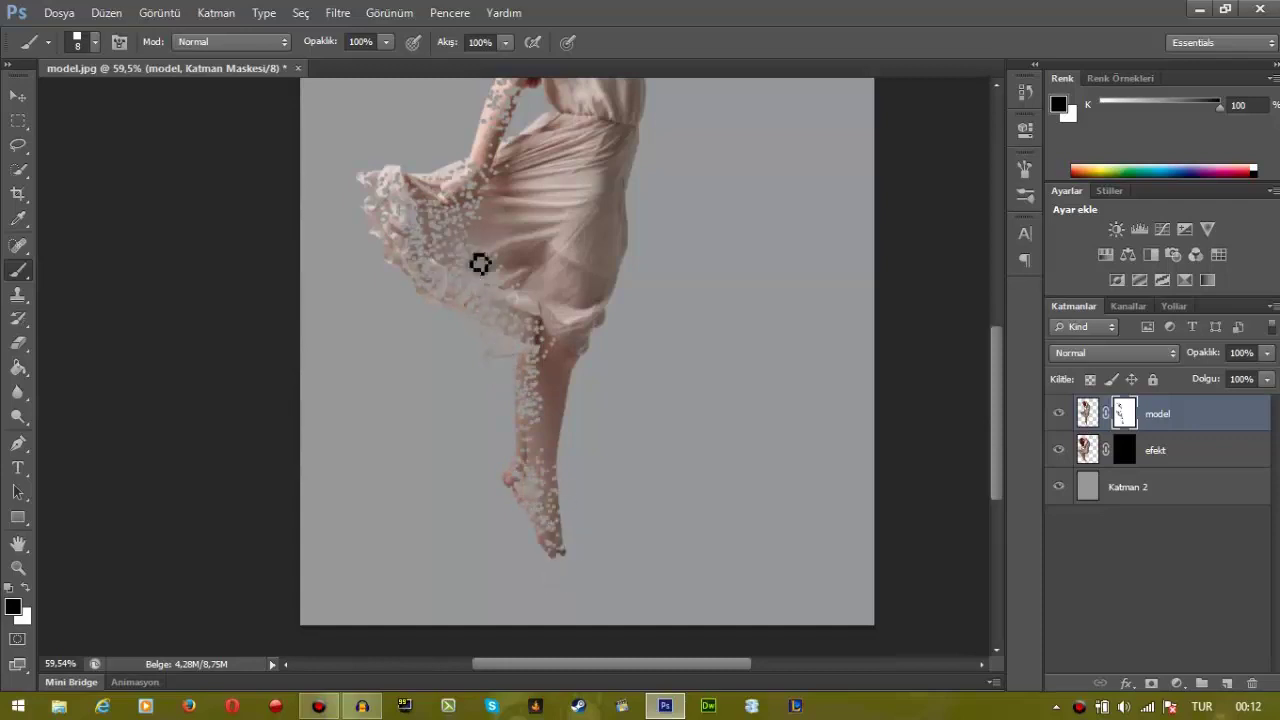
left_click_drag(480, 263, 540, 450)
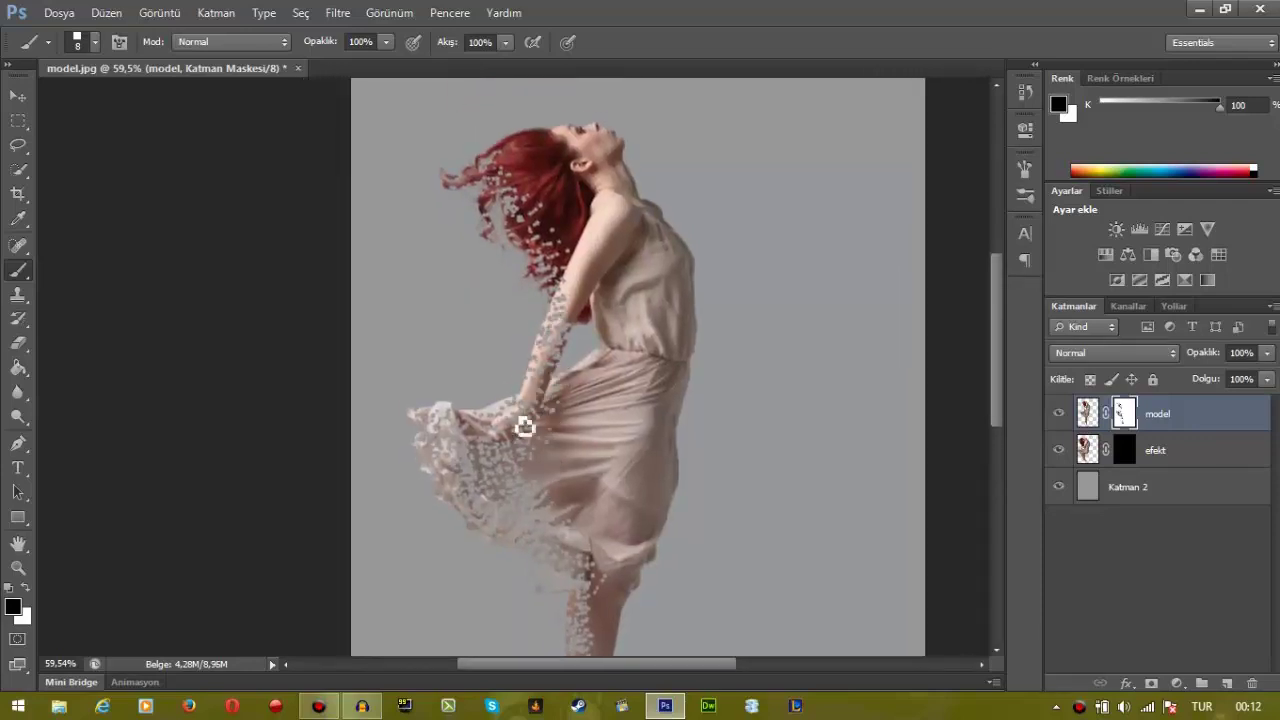
mouse_move(531, 249)
left_mouse_down()
mouse_move(534, 214)
mouse_move(509, 194)
mouse_move(530, 162)
left_mouse_up()
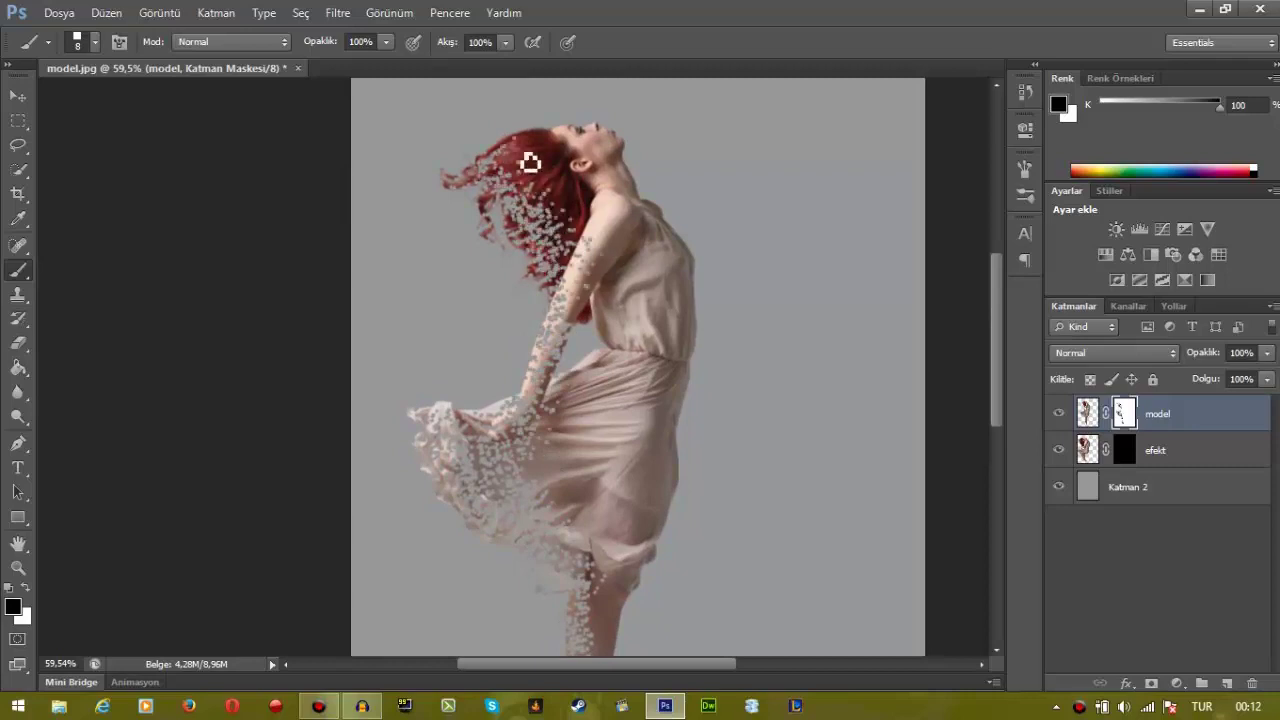
Step: Paint white on the efekt layer mask to reveal particle trails from the hair, arm and leg
left_click(1122, 456)
key("x")
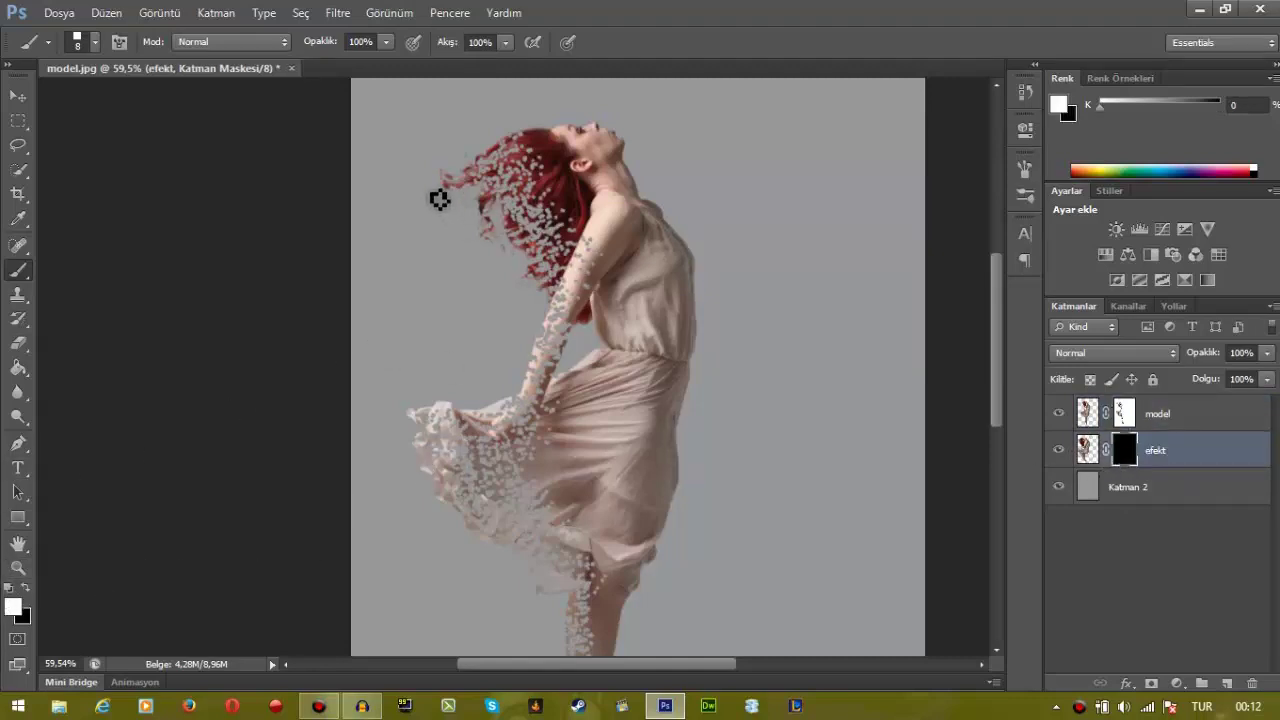
mouse_move(441, 200)
left_mouse_down()
mouse_move(543, 330)
mouse_move(506, 398)
mouse_move(537, 408)
mouse_move(411, 423)
mouse_move(432, 409)
mouse_move(464, 532)
mouse_move(543, 589)
mouse_move(567, 392)
left_mouse_up()
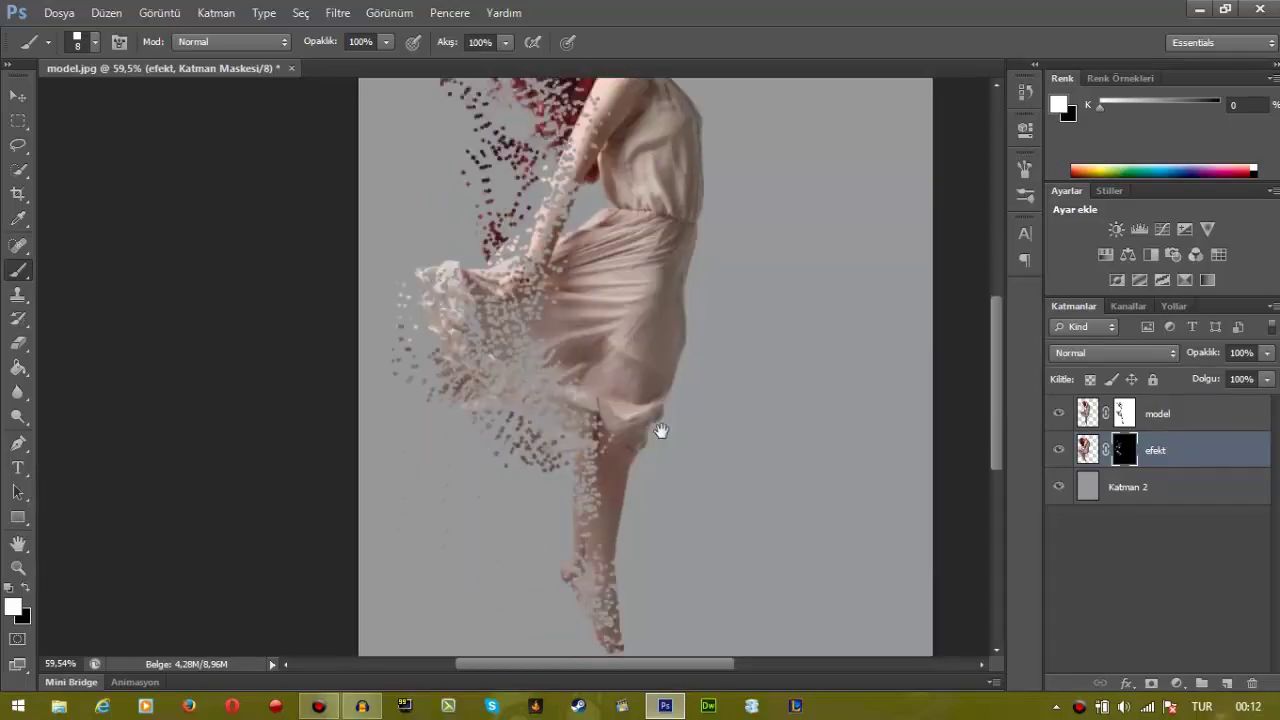
mouse_move(600, 517)
left_mouse_down()
mouse_move(617, 560)
mouse_move(513, 392)
mouse_move(537, 443)
mouse_move(554, 363)
mouse_move(451, 334)
mouse_move(432, 303)
left_mouse_up()
Step: Reveal more efekt particles around the upper body, head and left of the hair
left_click_drag(455, 240, 510, 405)
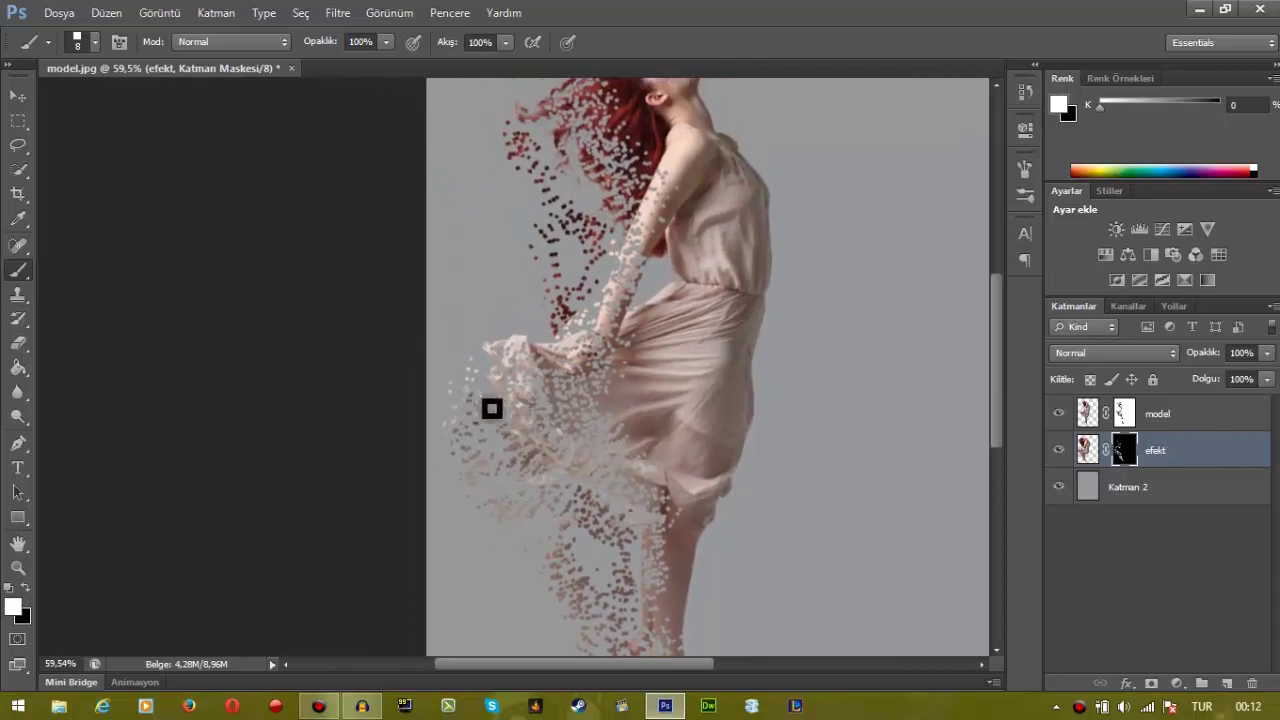
left_click_drag(540, 285, 565, 362)
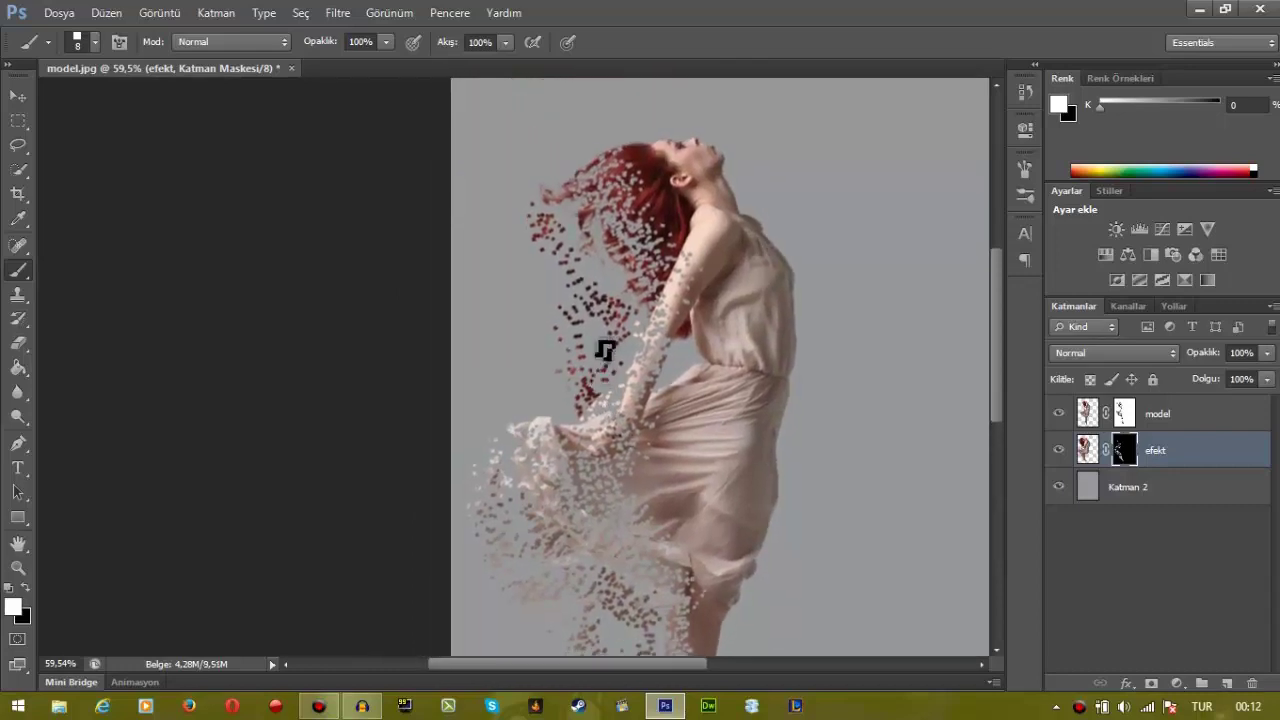
mouse_move(539, 275)
left_mouse_down()
mouse_move(552, 314)
mouse_move(623, 286)
mouse_move(543, 214)
mouse_move(501, 242)
mouse_move(563, 171)
mouse_move(609, 166)
mouse_move(506, 163)
mouse_move(505, 316)
left_mouse_up()
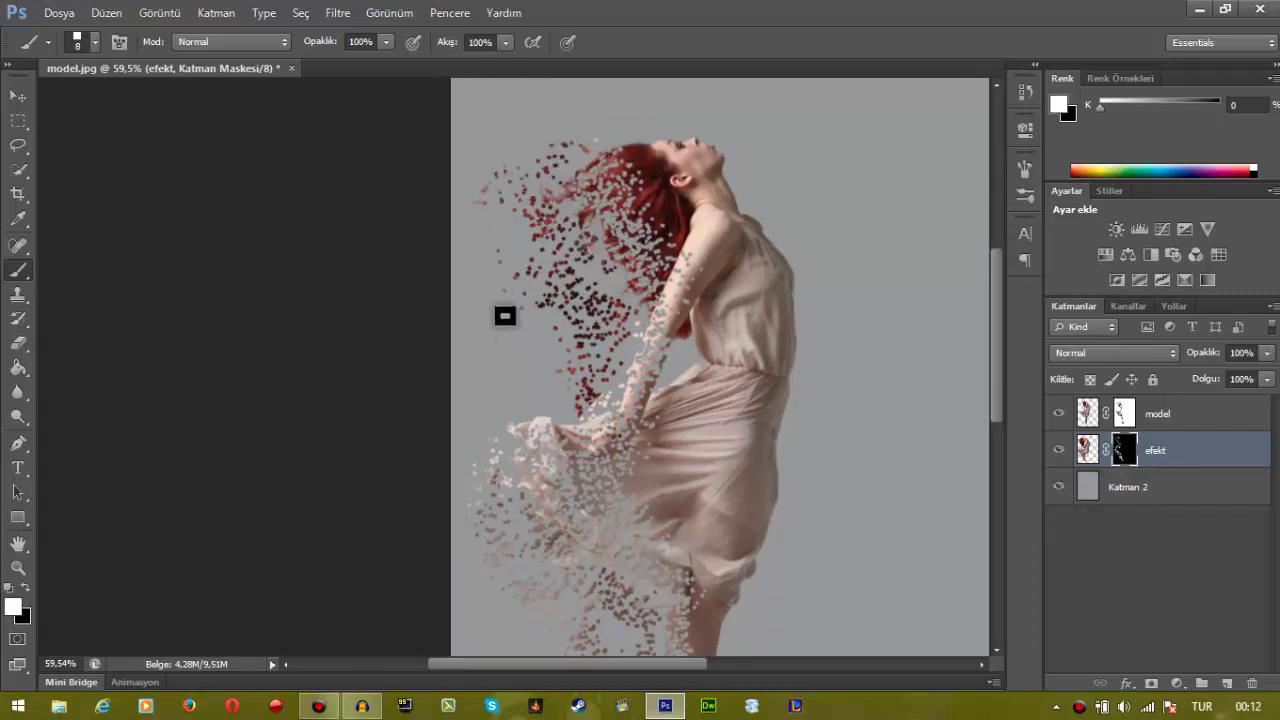
scroll(546, 477, "down", 3)
scroll(659, 380, "down", 2)
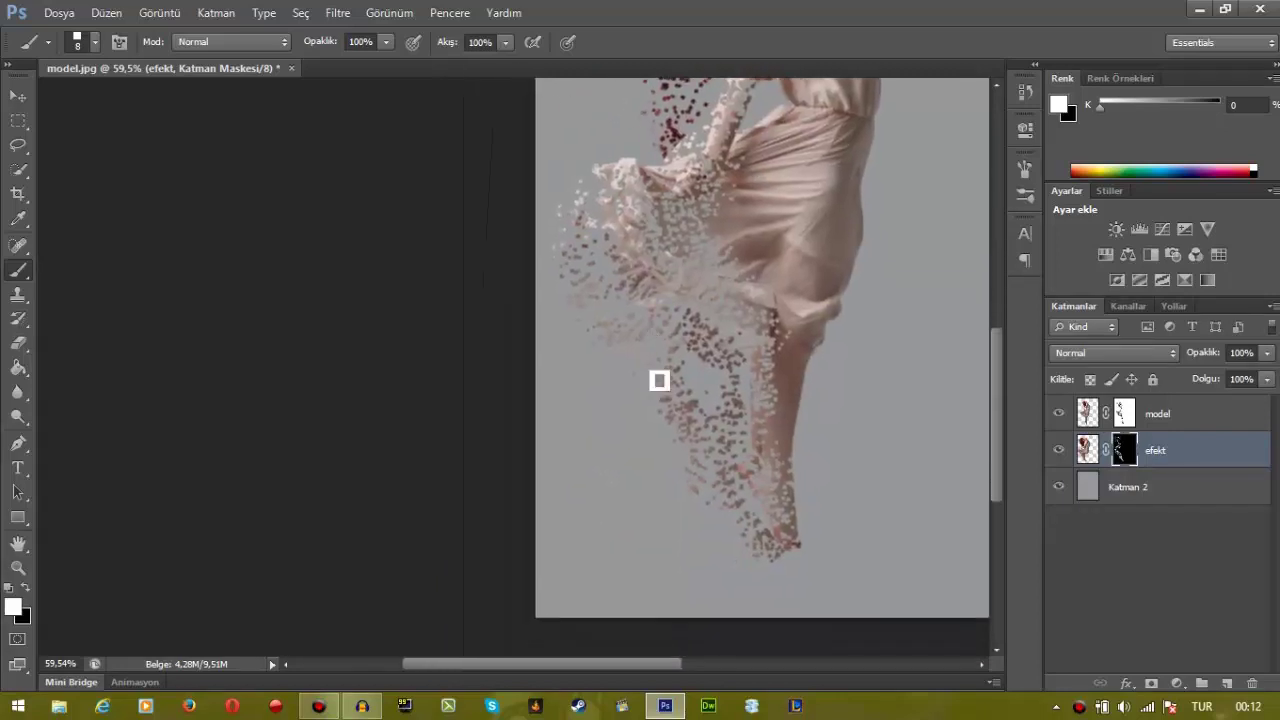
scroll(676, 311, "down", 3)
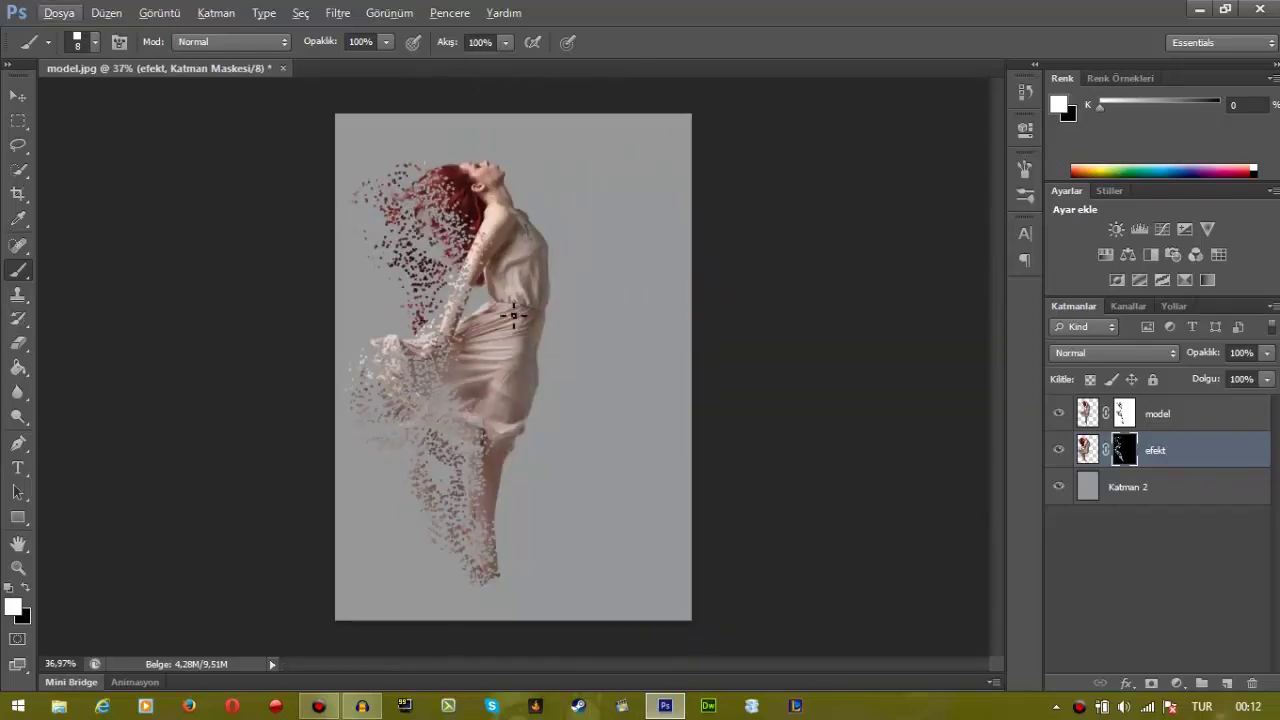